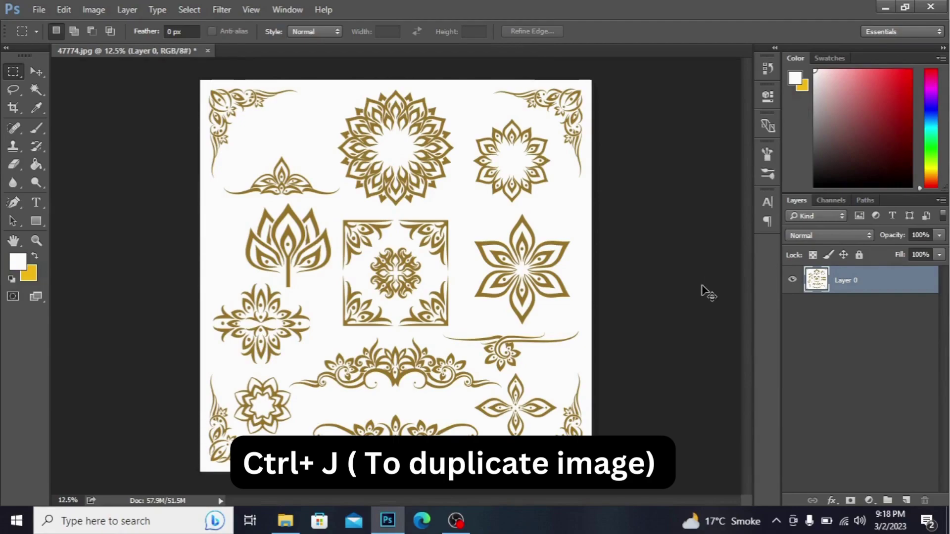
Step: Duplicate the ornament layer and delete the white background from the copy via a colour-range selection
{"action": "key", "text": "ctrl+j"}
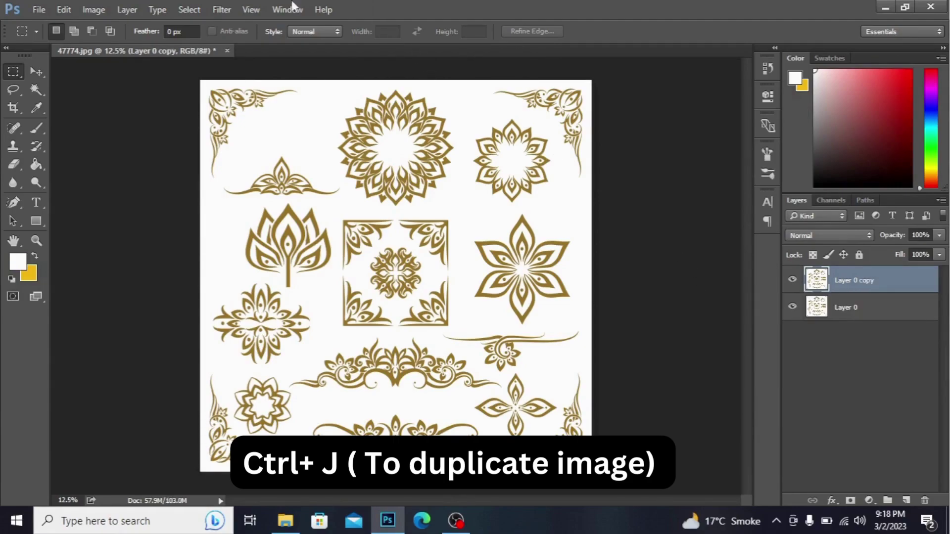
{"action": "left_click", "coordinate": [197, 9]}
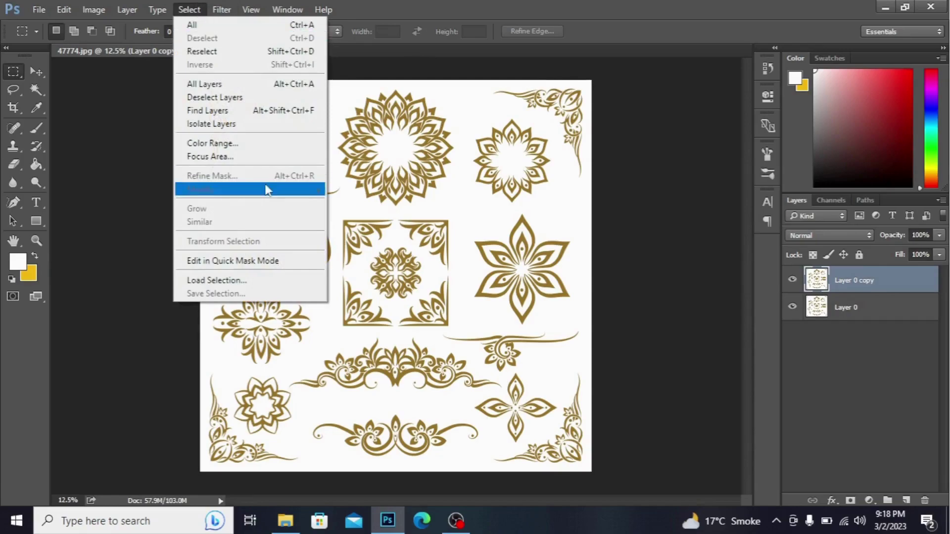
{"action": "left_click", "coordinate": [268, 144]}
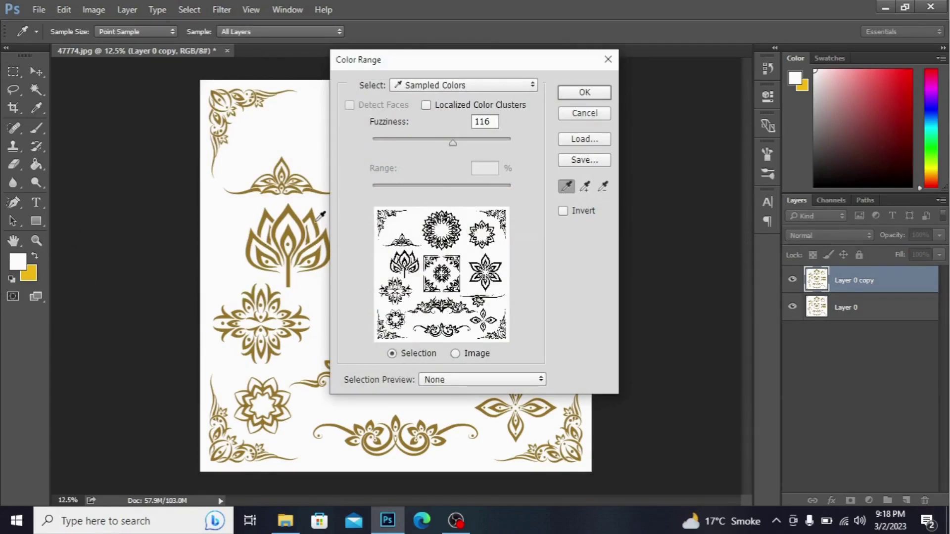
{"action": "left_click", "coordinate": [584, 94]}
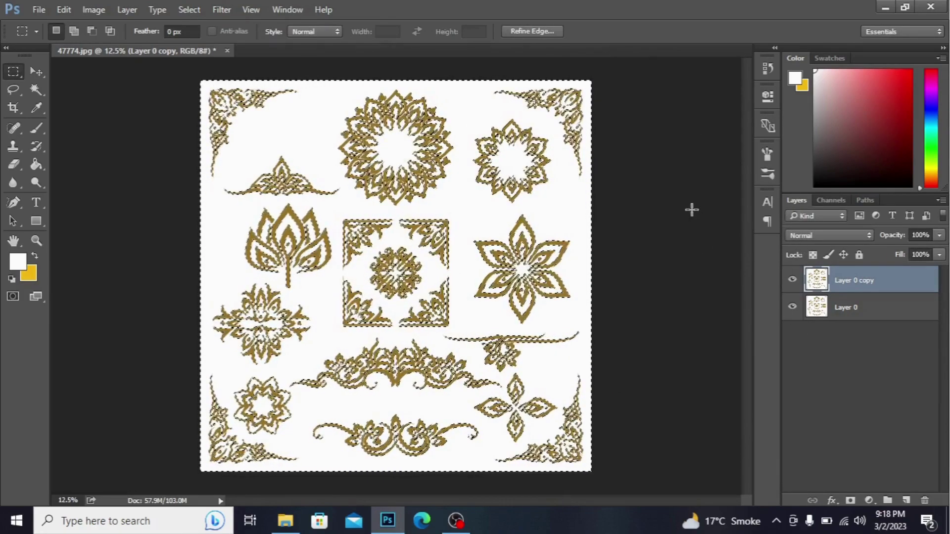
{"action": "key", "text": "Delete"}
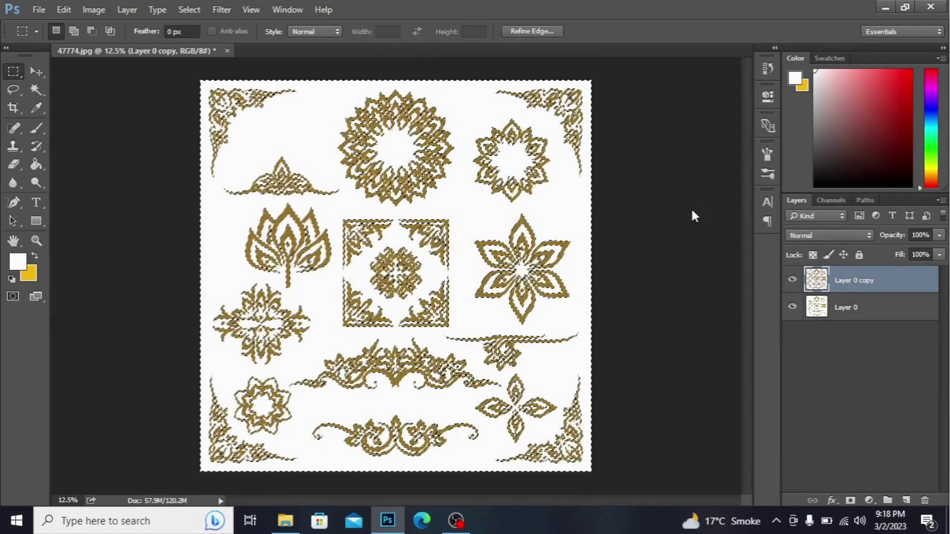
Step: Hide the original Layer 0 and set the foreground paint colour to red
{"action": "left_click", "coordinate": [792, 309]}
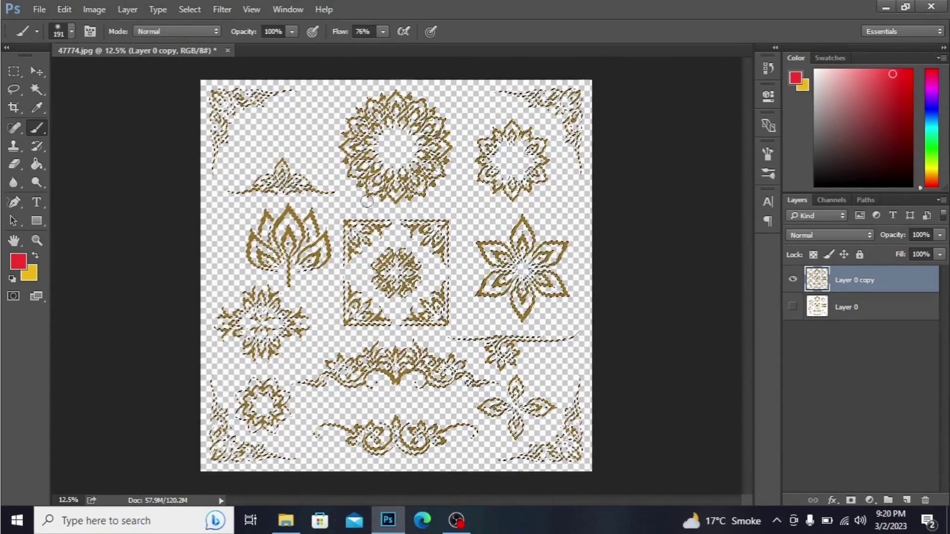
{"action": "left_click", "coordinate": [19, 266]}
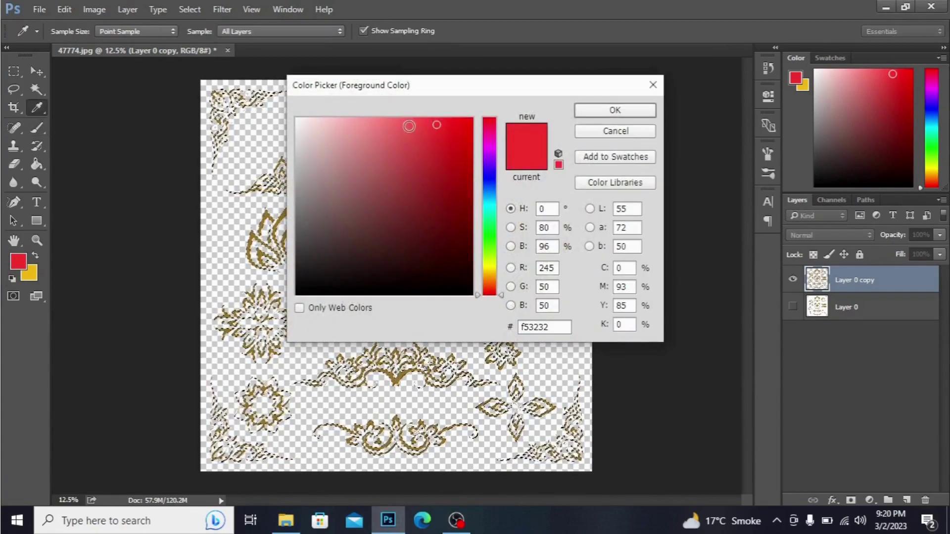
{"action": "left_click", "coordinate": [409, 126]}
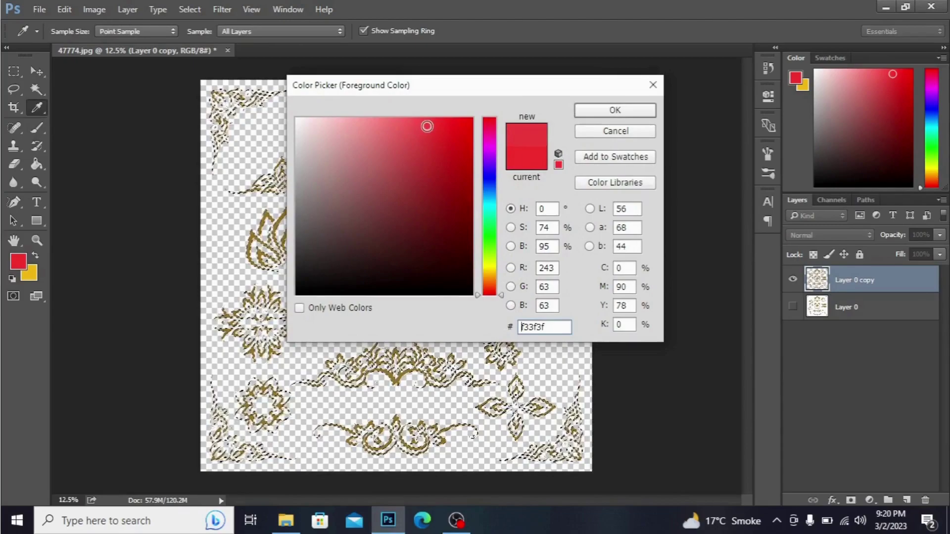
{"action": "left_click", "coordinate": [630, 112]}
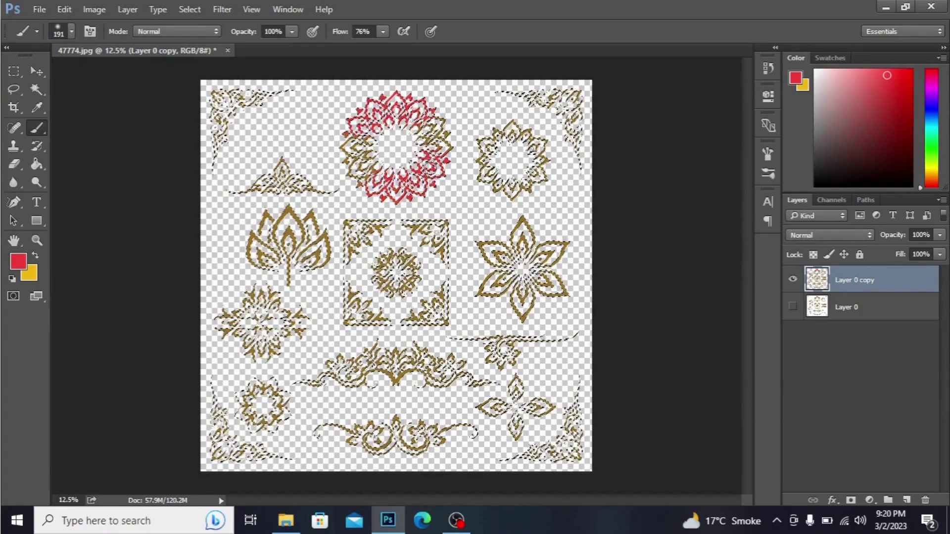
Step: Choose a bright yellow-green foreground colour and brush it over the top-left corner ornament
{"action": "left_click", "coordinate": [20, 263]}
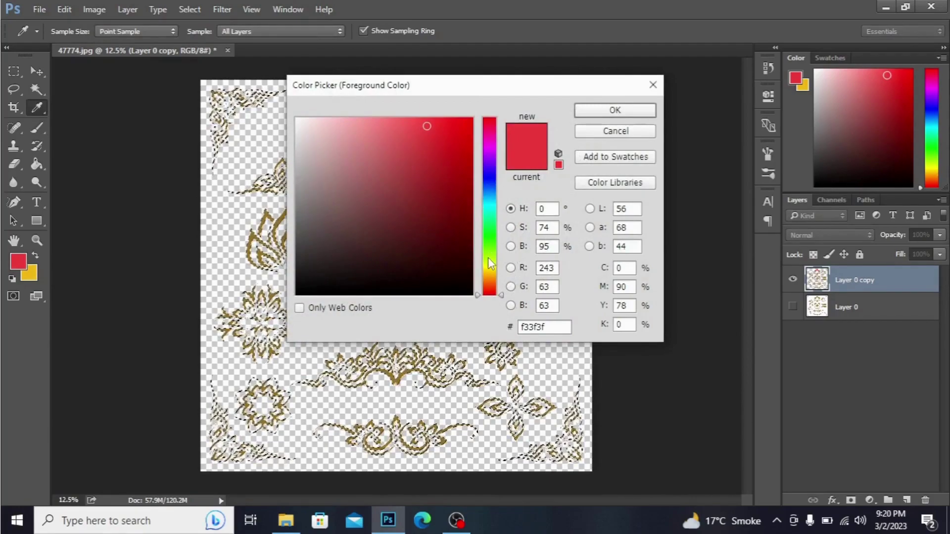
{"action": "left_click", "coordinate": [489, 260]}
{"action": "left_click", "coordinate": [453, 142]}
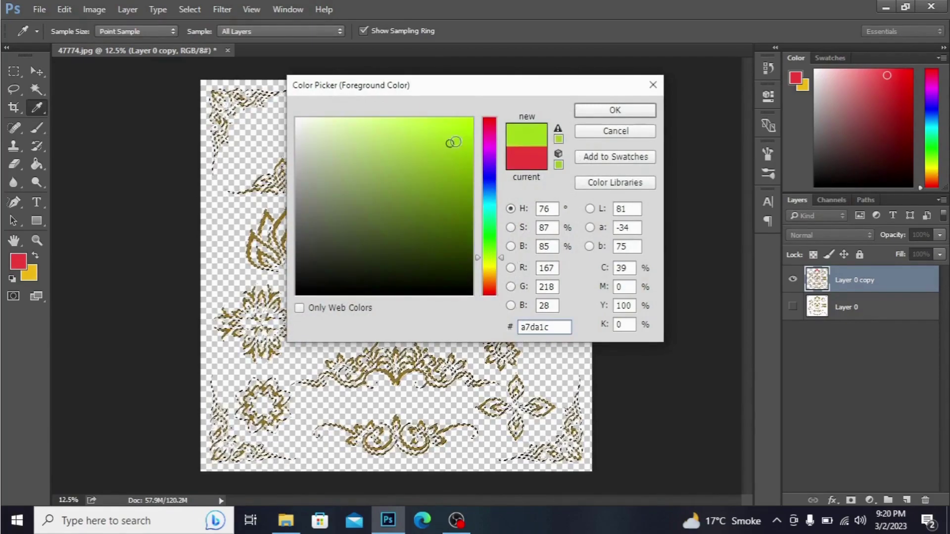
{"action": "left_click", "coordinate": [615, 111]}
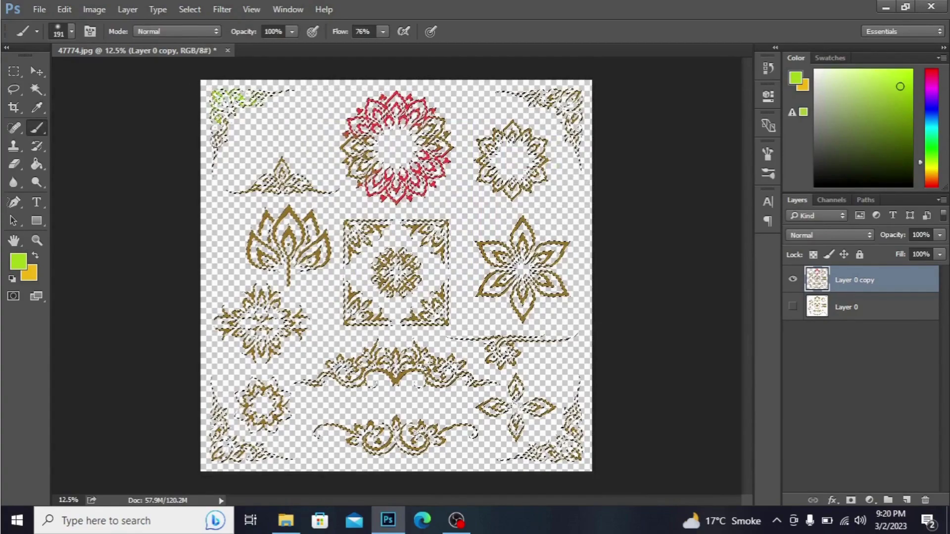
{"action": "left_click_drag", "start_coordinate": [217, 142], "coordinate": [226, 121]}
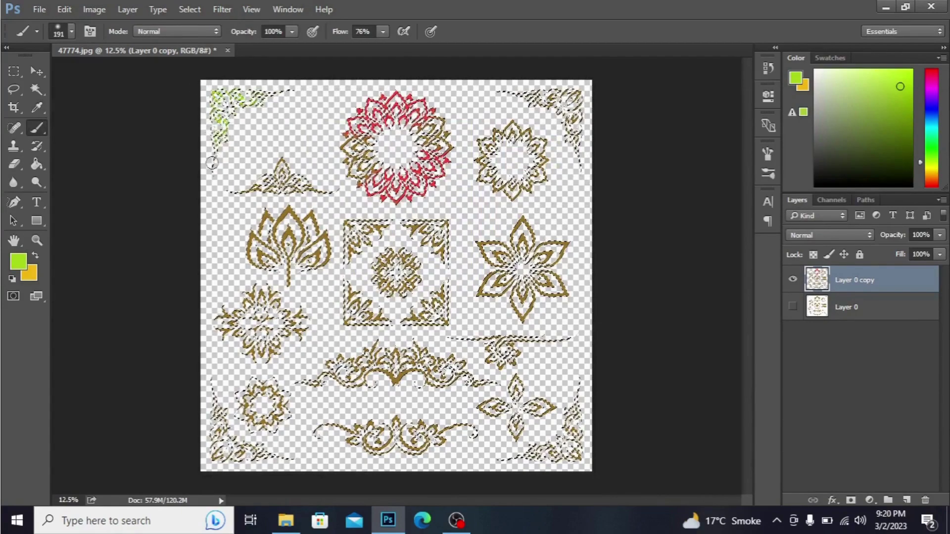
{"action": "left_click_drag", "start_coordinate": [211, 164], "coordinate": [209, 167]}
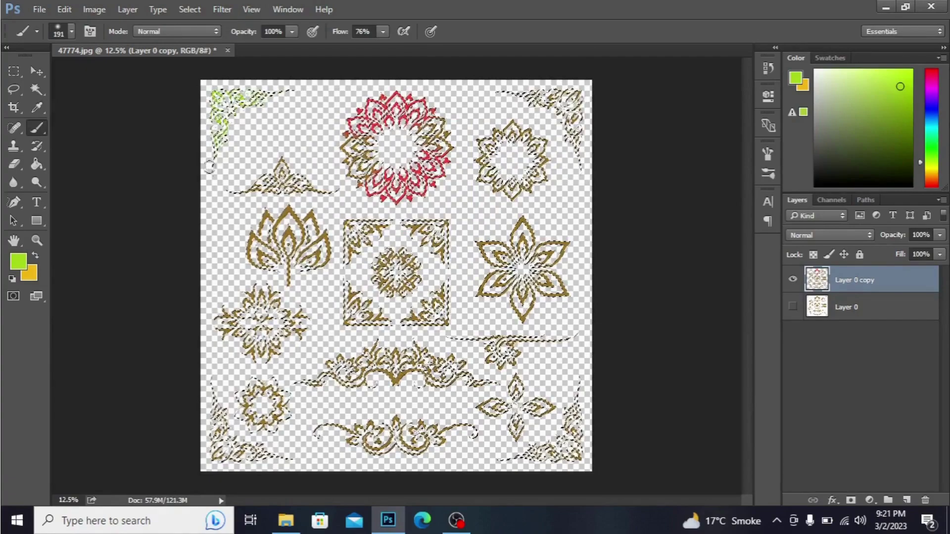
Step: Switch the foreground to pink, then a more vivid pink, and paint the upper-right mandala
{"action": "left_click", "coordinate": [18, 261]}
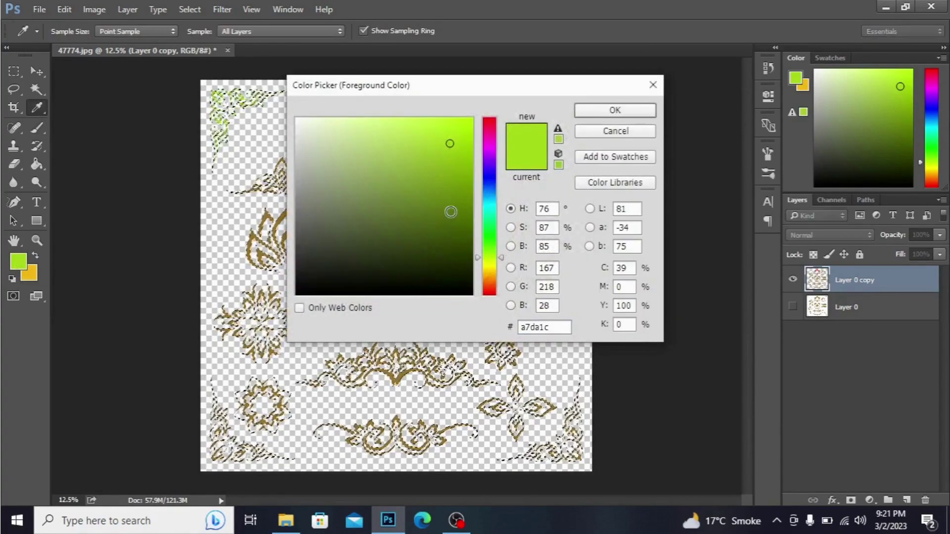
{"action": "left_click", "coordinate": [490, 123]}
{"action": "left_click_drag", "start_coordinate": [450, 123], "coordinate": [387, 125]}
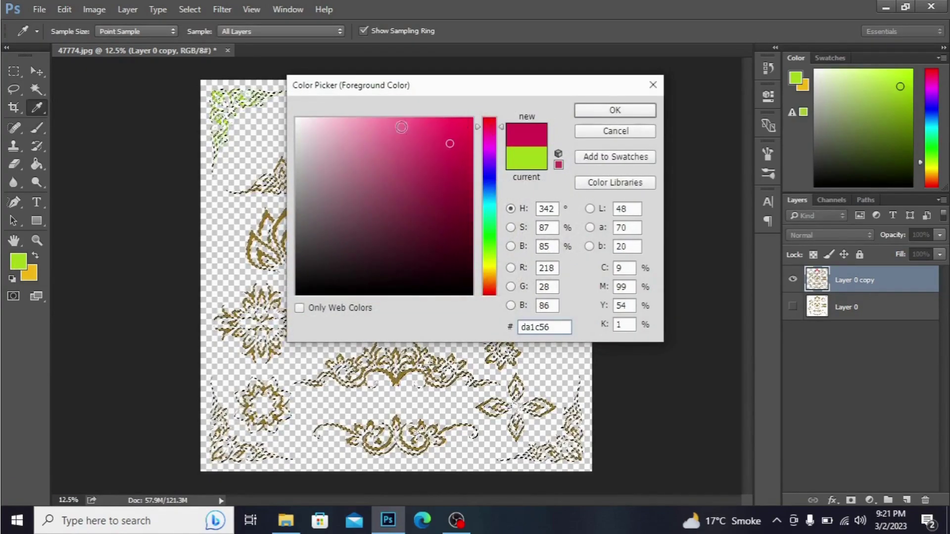
{"action": "left_click", "coordinate": [391, 134]}
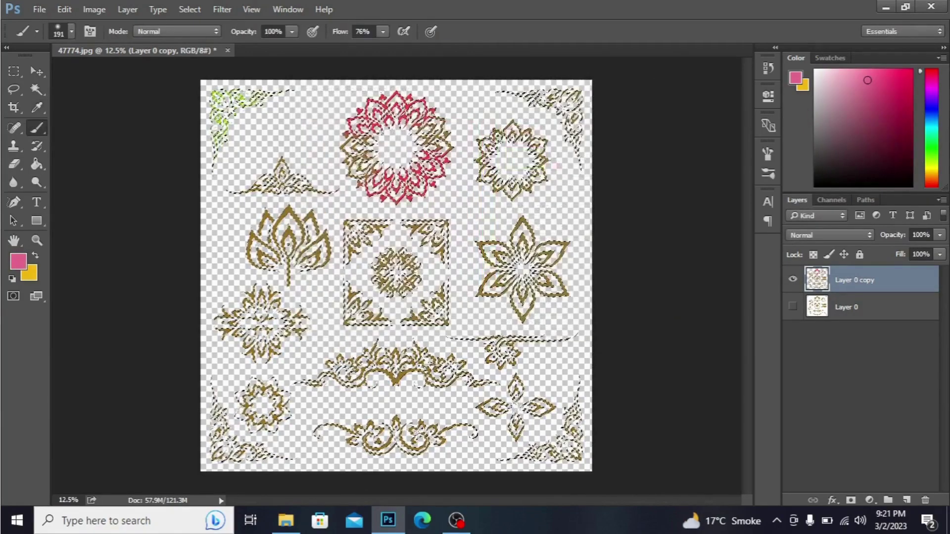
{"action": "left_click_drag", "start_coordinate": [512, 135], "coordinate": [490, 168]}
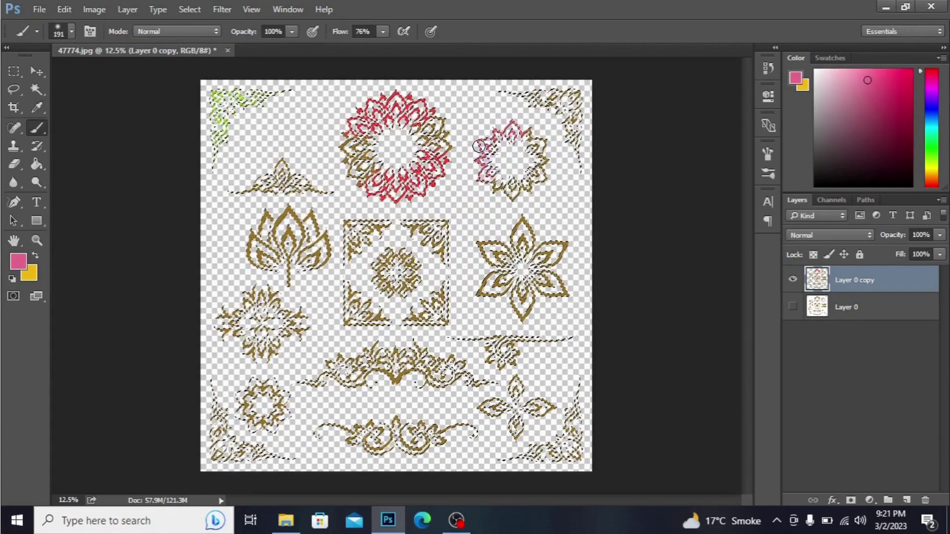
{"action": "left_click", "coordinate": [18, 260]}
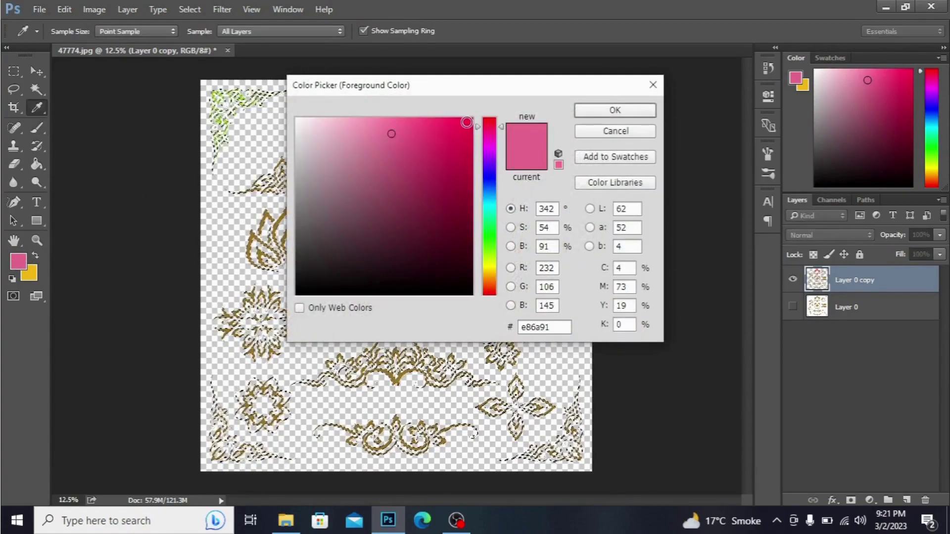
{"action": "left_click", "coordinate": [466, 122]}
{"action": "left_click", "coordinate": [616, 110]}
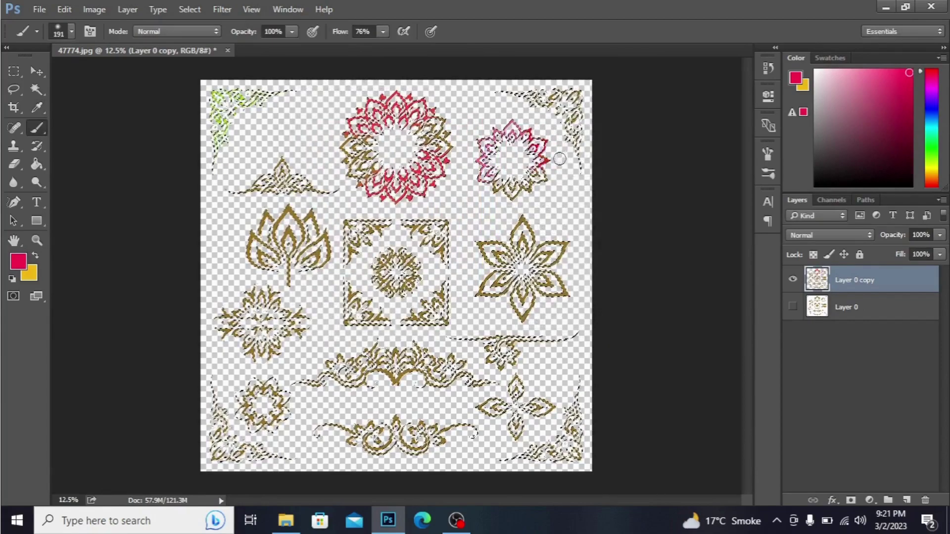
{"action": "left_click_drag", "start_coordinate": [559, 159], "coordinate": [508, 176]}
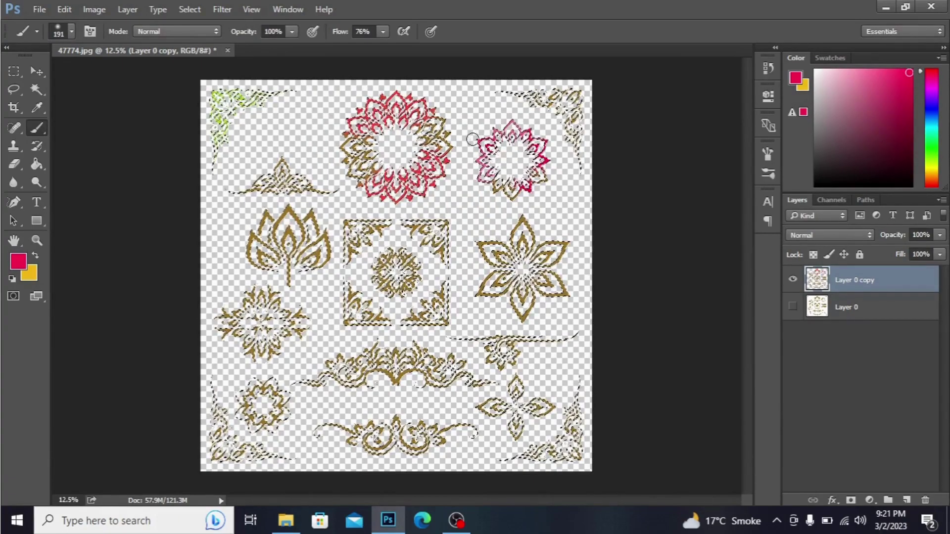
Step: Pick a deeper pink-red and paint the upper-right mandala's lower part
{"action": "left_click", "coordinate": [25, 264]}
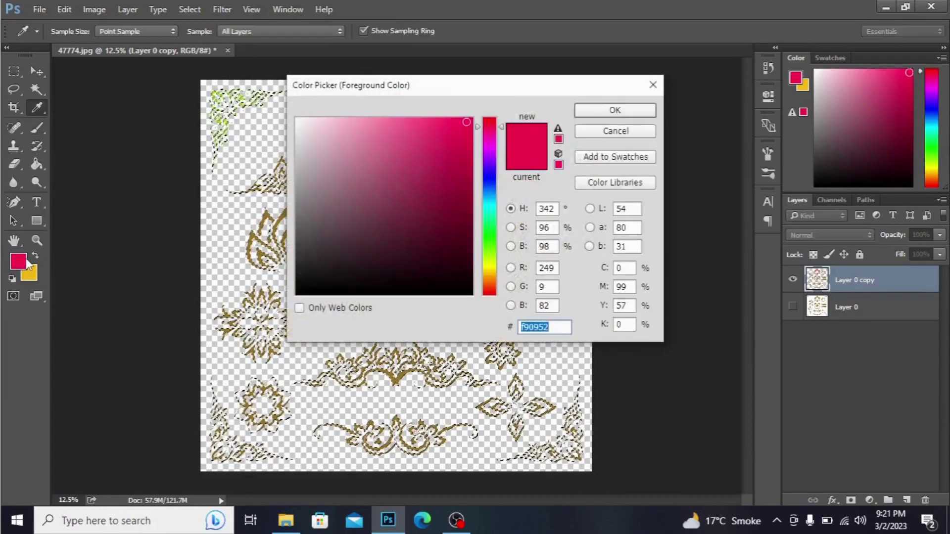
{"action": "left_click", "coordinate": [458, 136]}
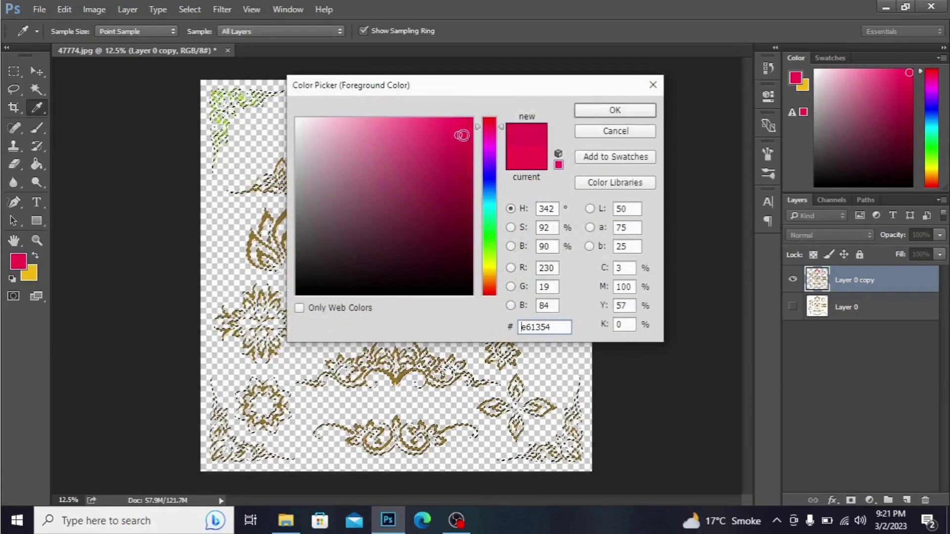
{"action": "left_click", "coordinate": [597, 111]}
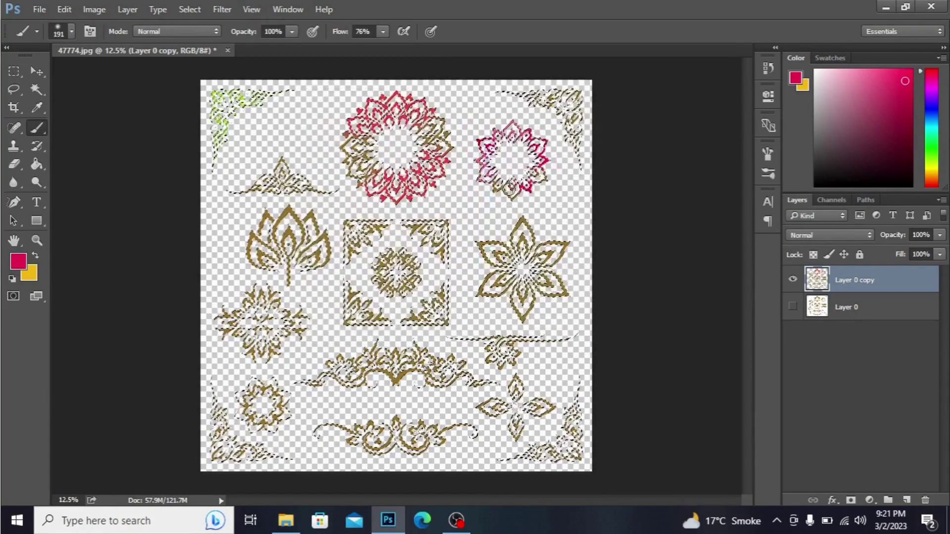
{"action": "left_click_drag", "start_coordinate": [496, 191], "coordinate": [508, 178]}
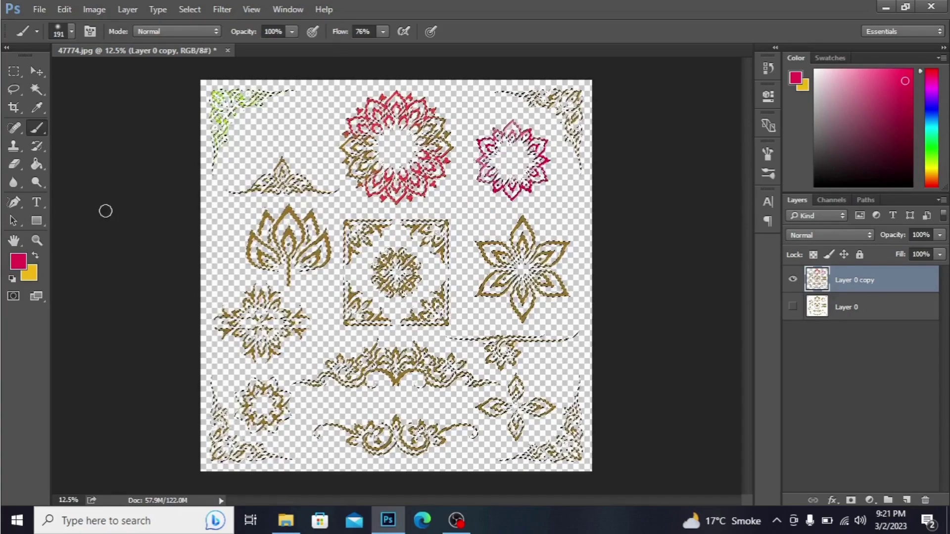
Step: Set the foreground to blue and brush blue onto the leaf-shaped motif's upper petals
{"action": "left_click", "coordinate": [18, 261]}
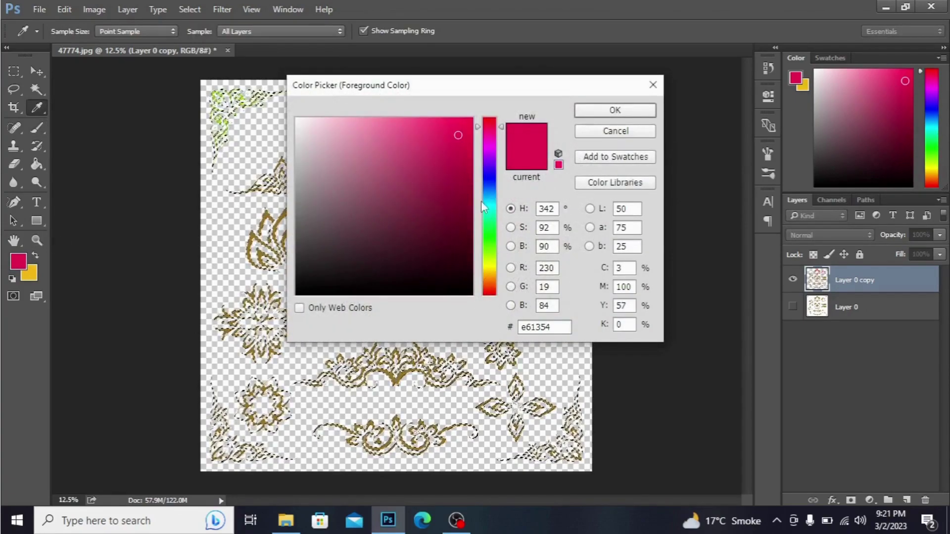
{"action": "left_click", "coordinate": [486, 180]}
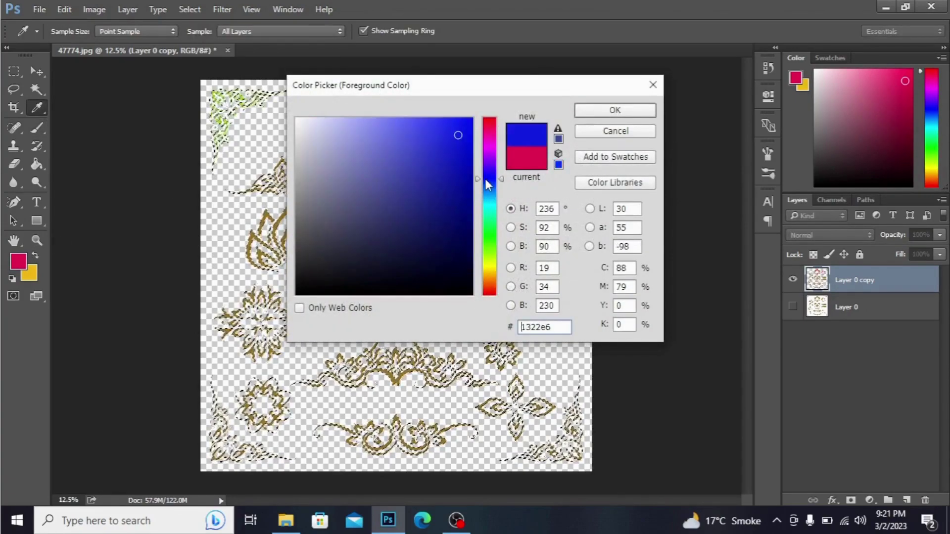
{"action": "left_click", "coordinate": [616, 111]}
{"action": "left_click_drag", "start_coordinate": [290, 208], "coordinate": [271, 242]}
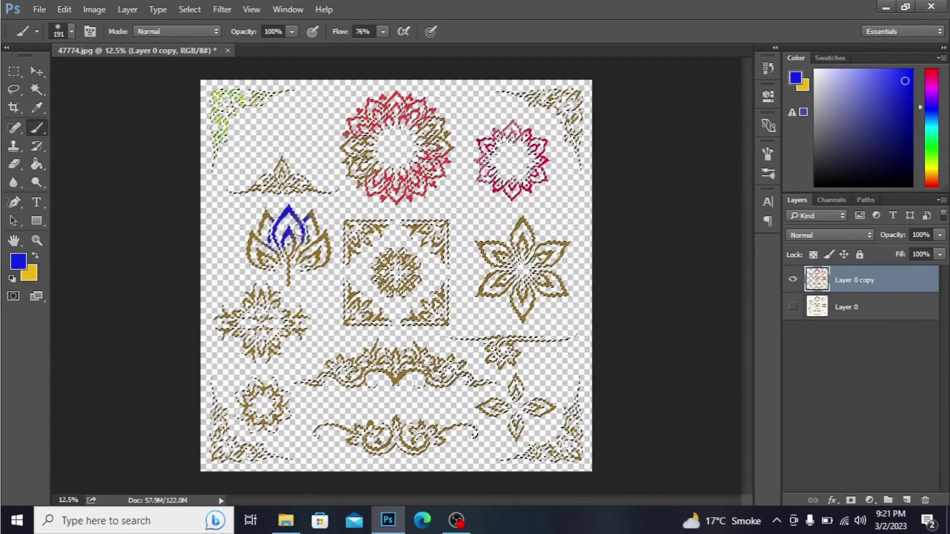
{"action": "left_click_drag", "start_coordinate": [265, 211], "coordinate": [253, 252]}
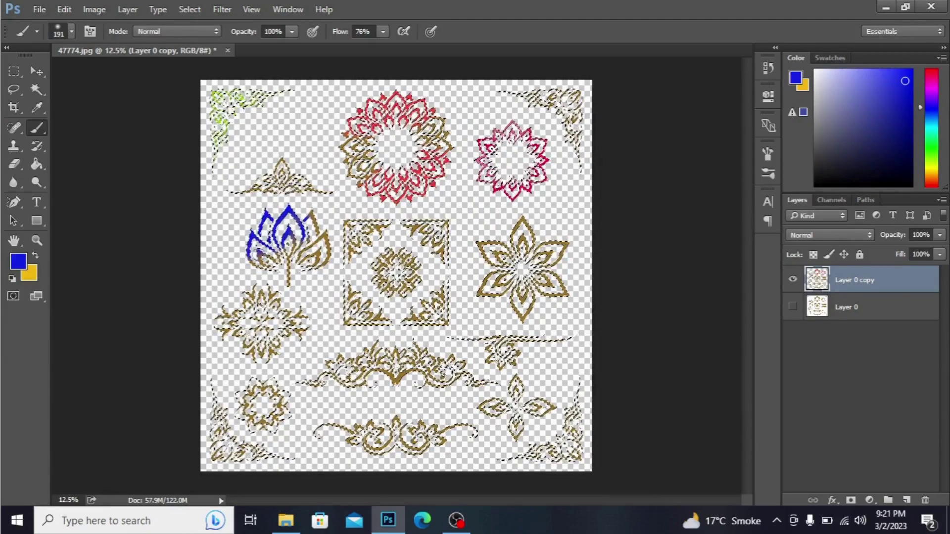
Step: Finish the leaf motif's right petal in blue, then pick a pale blue and paint the square's central medallion
{"action": "key", "text": "ctrl+plus"}
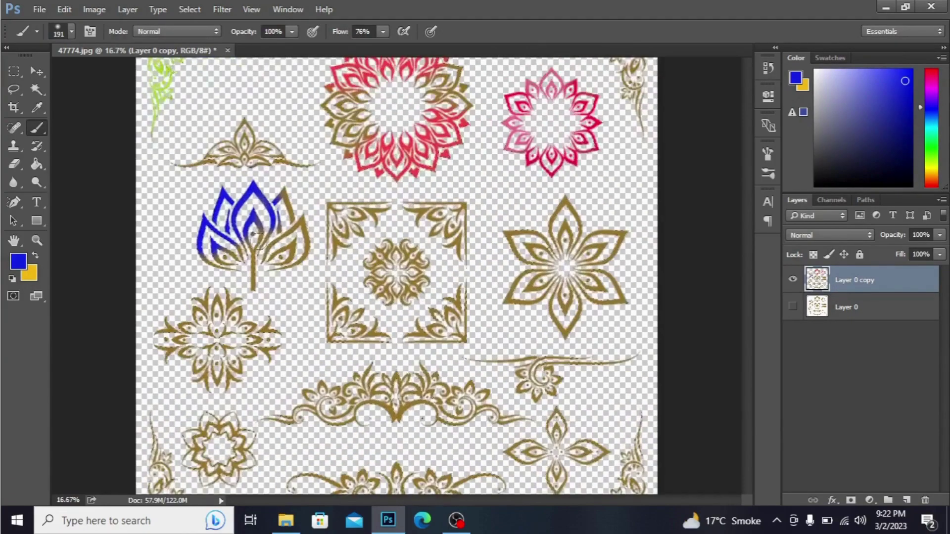
{"action": "left_click_drag", "start_coordinate": [298, 195], "coordinate": [288, 222]}
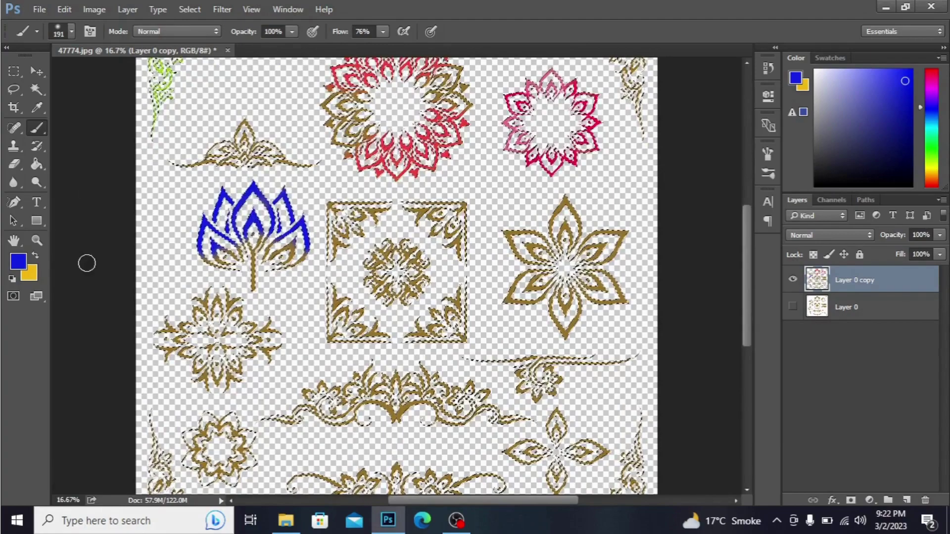
{"action": "left_click", "coordinate": [17, 262]}
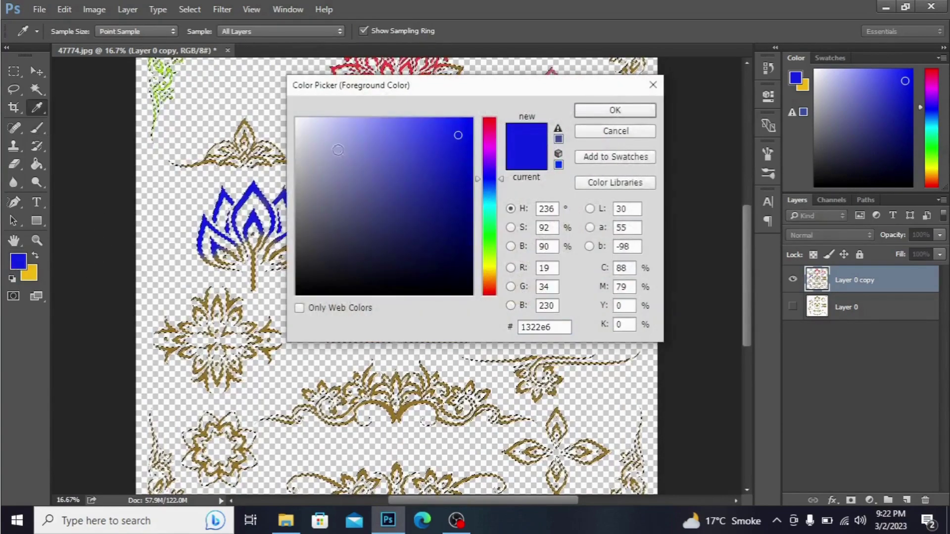
{"action": "left_click", "coordinate": [407, 161]}
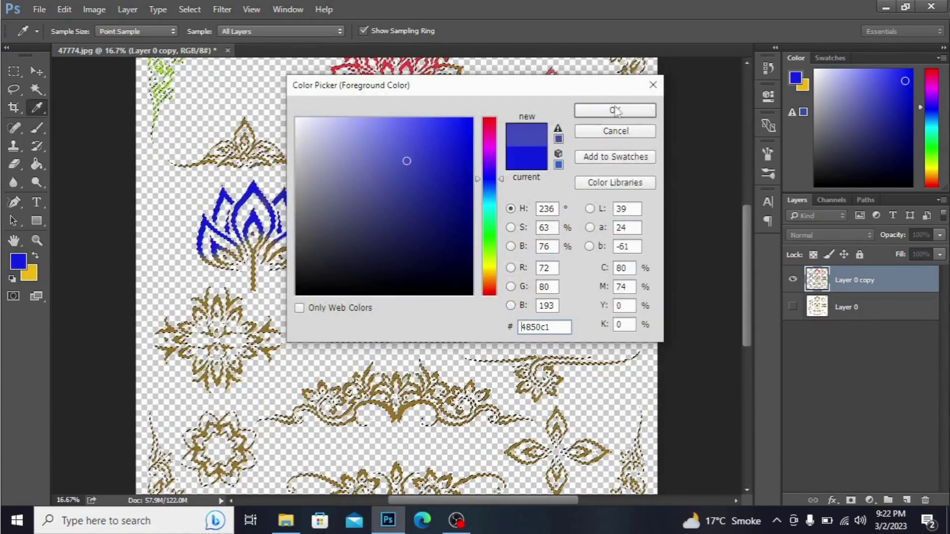
{"action": "left_click", "coordinate": [368, 127]}
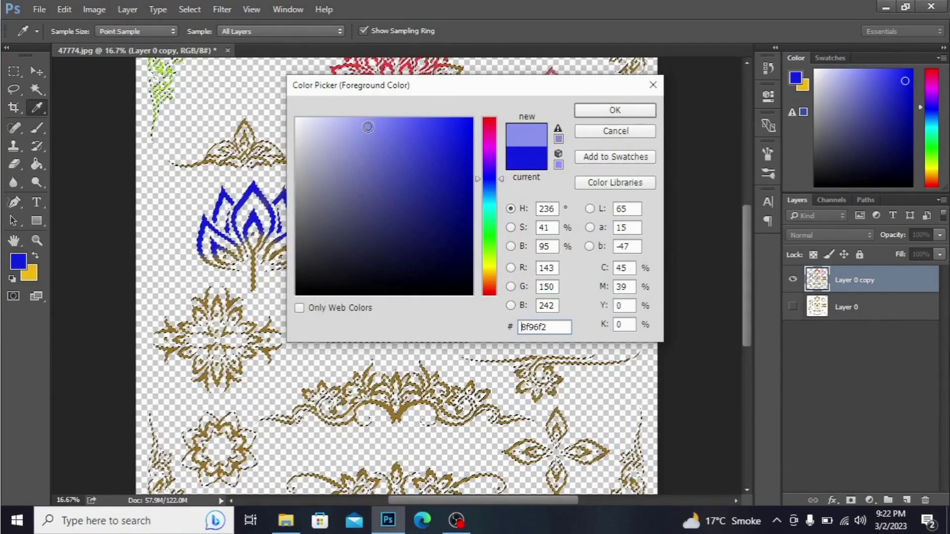
{"action": "left_click", "coordinate": [615, 110]}
{"action": "key", "text": "b"}
{"action": "mouse_move", "coordinate": [380, 248]}
{"action": "left_mouse_down"}
{"action": "mouse_move", "coordinate": [423, 260]}
{"action": "mouse_move", "coordinate": [420, 286]}
{"action": "left_mouse_up"}
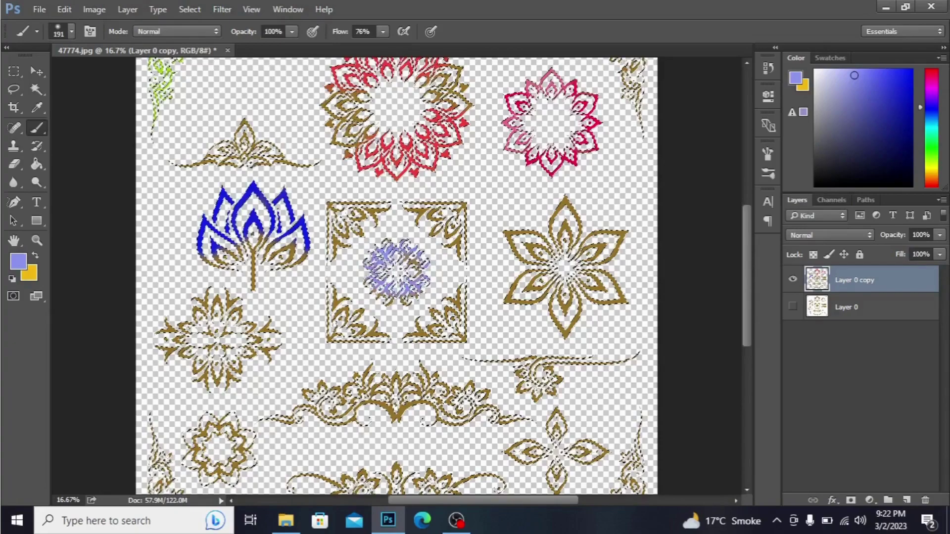
{"action": "left_click_drag", "start_coordinate": [385, 260], "coordinate": [385, 282]}
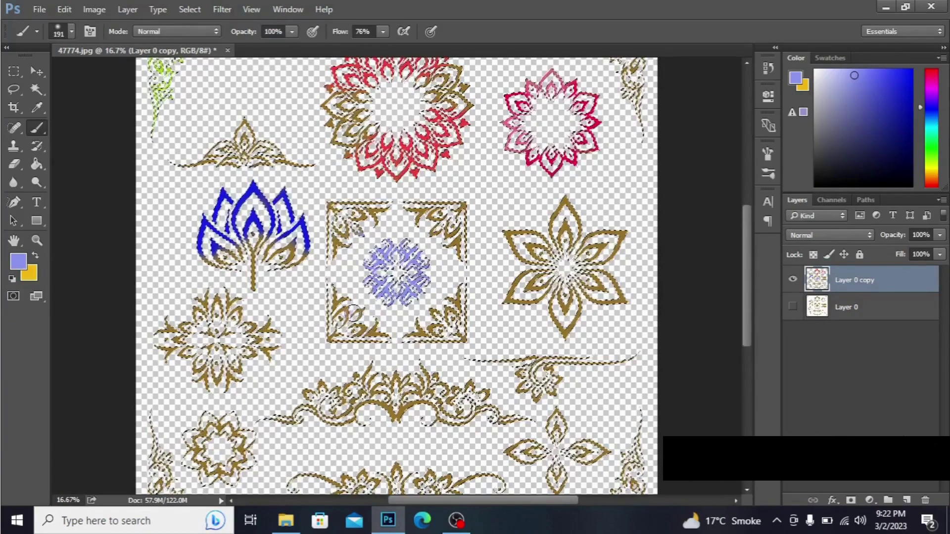
Step: Paint all four corner pieces of the square ornament light blue
{"action": "left_click_drag", "start_coordinate": [334, 288], "coordinate": [382, 322]}
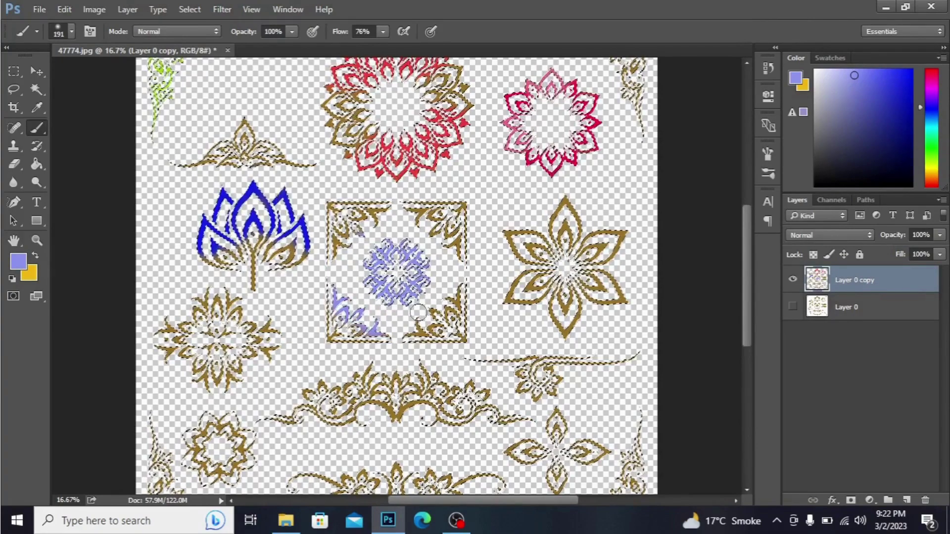
{"action": "left_click_drag", "start_coordinate": [424, 324], "coordinate": [425, 318]}
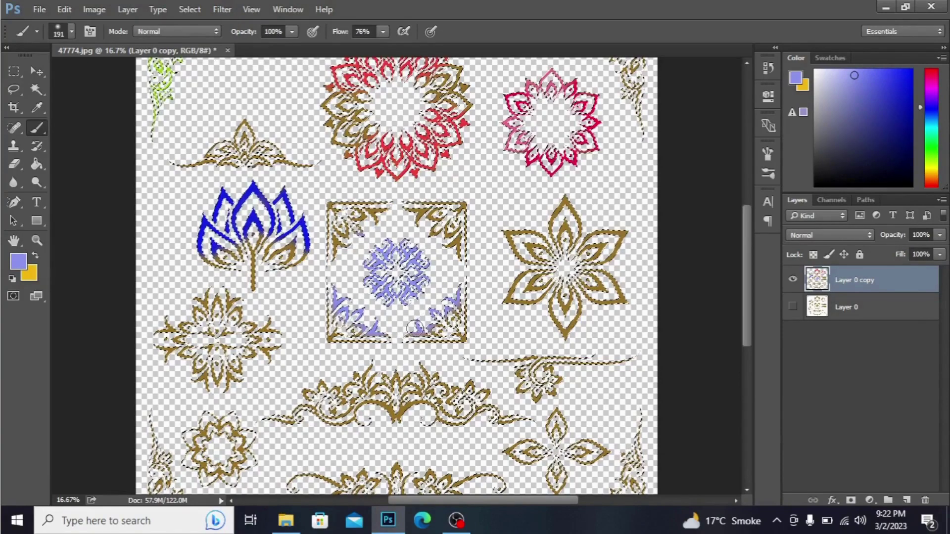
{"action": "left_click_drag", "start_coordinate": [450, 248], "coordinate": [405, 217]}
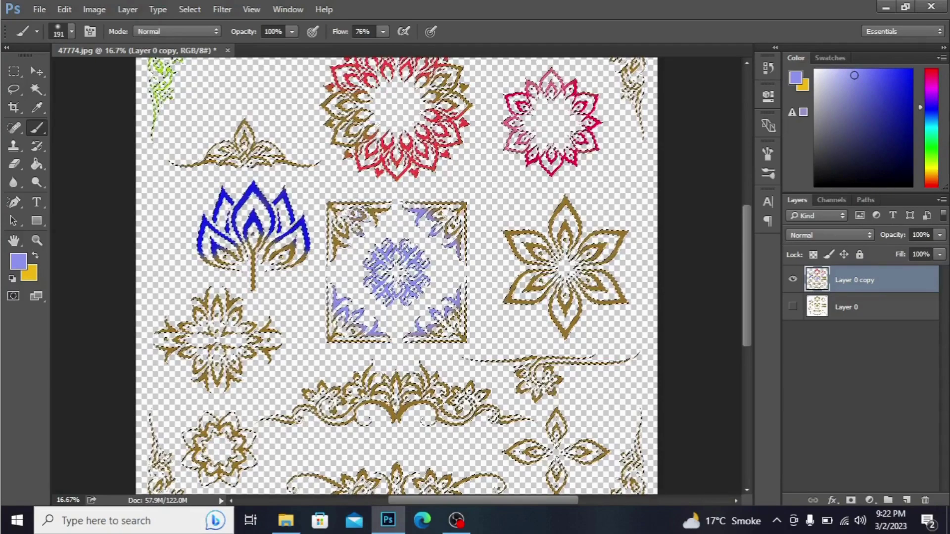
{"action": "mouse_move", "coordinate": [356, 214]}
{"action": "left_mouse_down"}
{"action": "mouse_move", "coordinate": [345, 245]}
{"action": "mouse_move", "coordinate": [375, 221]}
{"action": "left_mouse_up"}
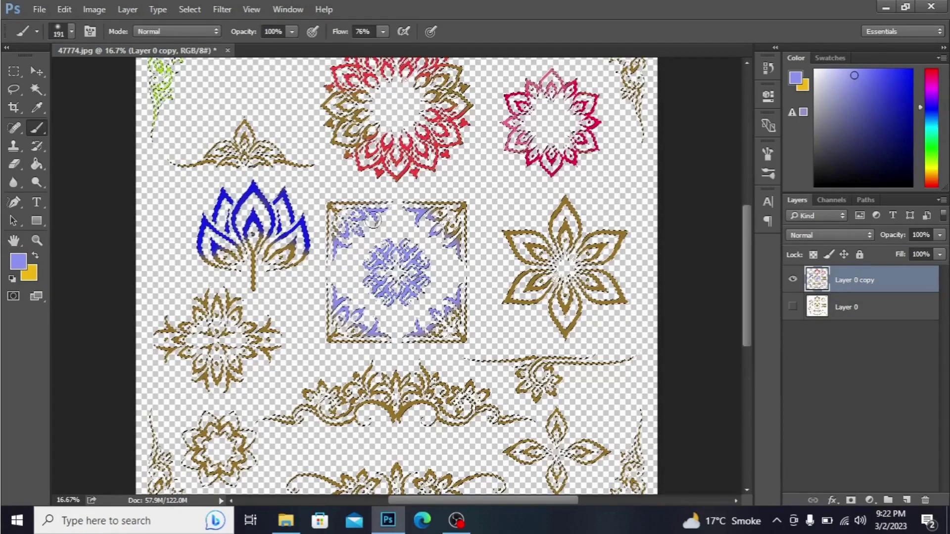
Step: Change the paint colour to yellow-green and tint the square's frame with it
{"action": "left_click", "coordinate": [18, 261]}
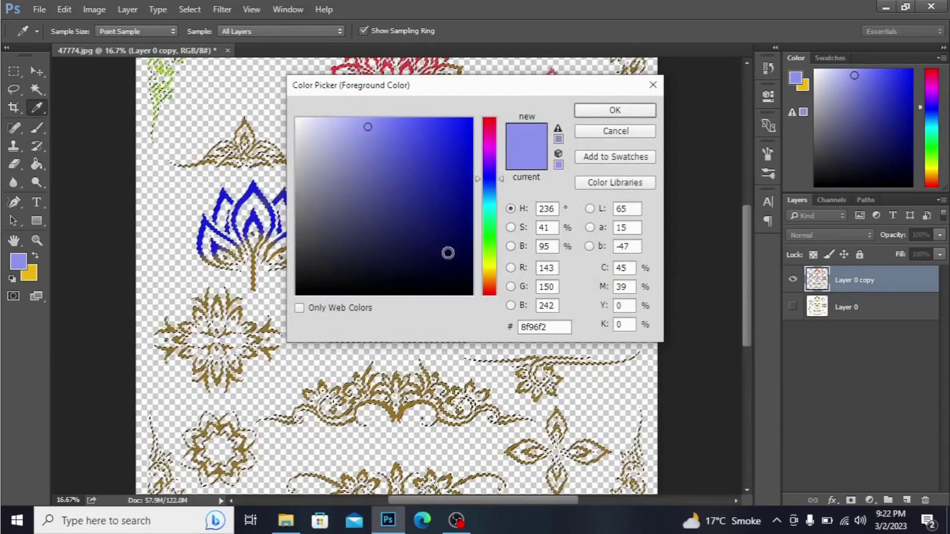
{"action": "left_click", "coordinate": [484, 262]}
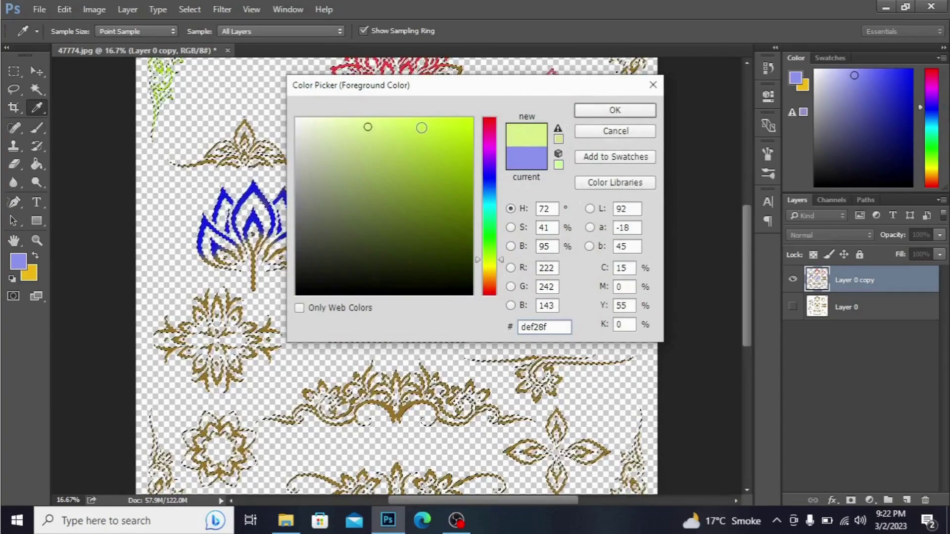
{"action": "left_click", "coordinate": [616, 111]}
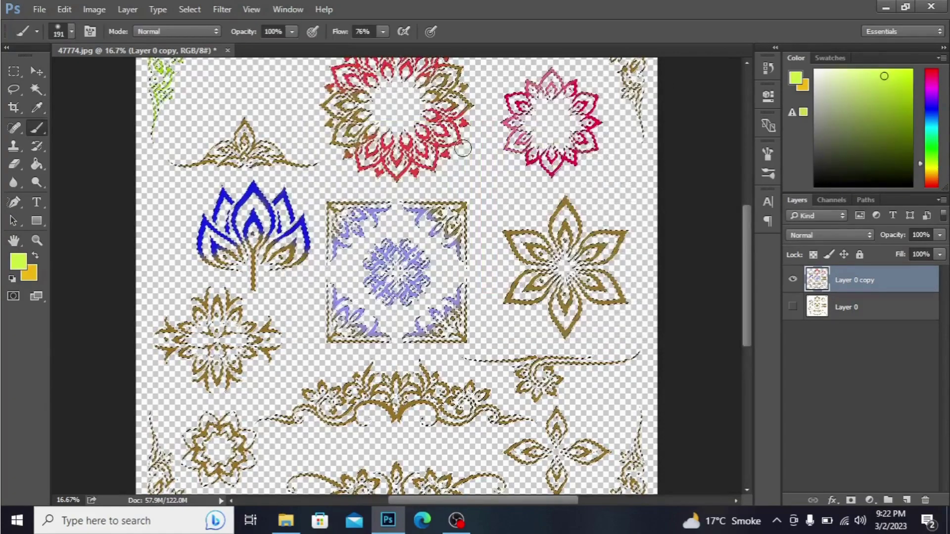
{"action": "mouse_move", "coordinate": [460, 207]}
{"action": "left_mouse_down"}
{"action": "mouse_move", "coordinate": [440, 200]}
{"action": "mouse_move", "coordinate": [469, 226]}
{"action": "mouse_move", "coordinate": [455, 336]}
{"action": "mouse_move", "coordinate": [362, 349]}
{"action": "mouse_move", "coordinate": [340, 334]}
{"action": "left_mouse_up"}
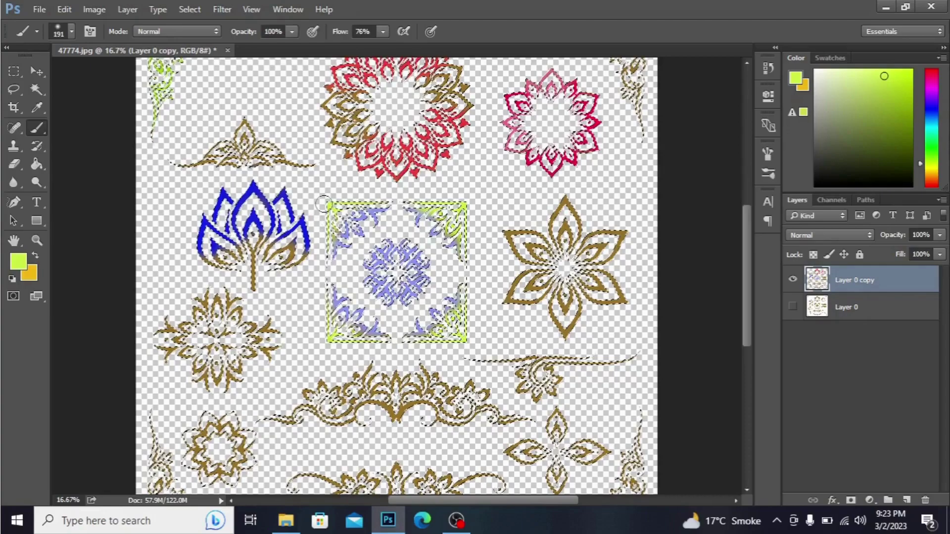
Step: Set the foreground to a vivid green and brush along the six-petal flower's petal outlines
{"action": "left_click", "coordinate": [23, 267]}
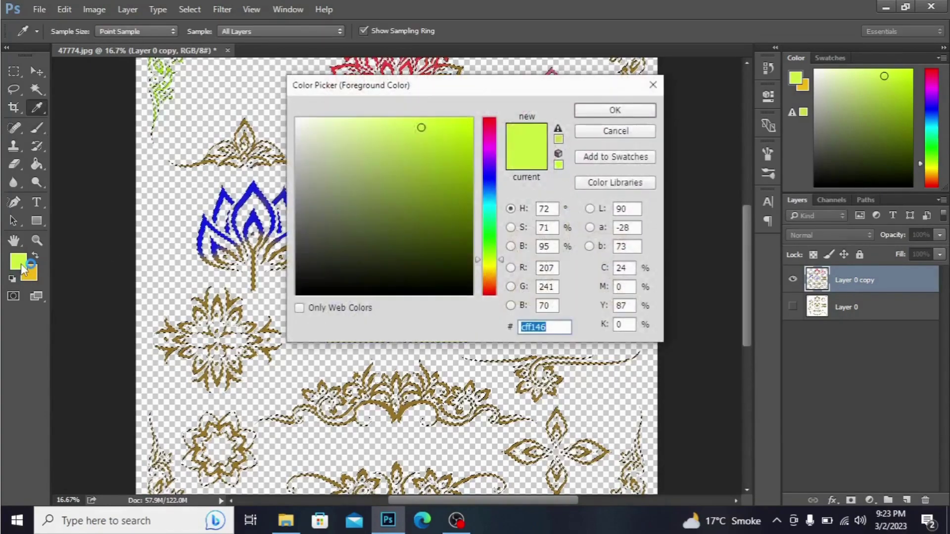
{"action": "left_click", "coordinate": [485, 215]}
{"action": "left_click", "coordinate": [457, 152]}
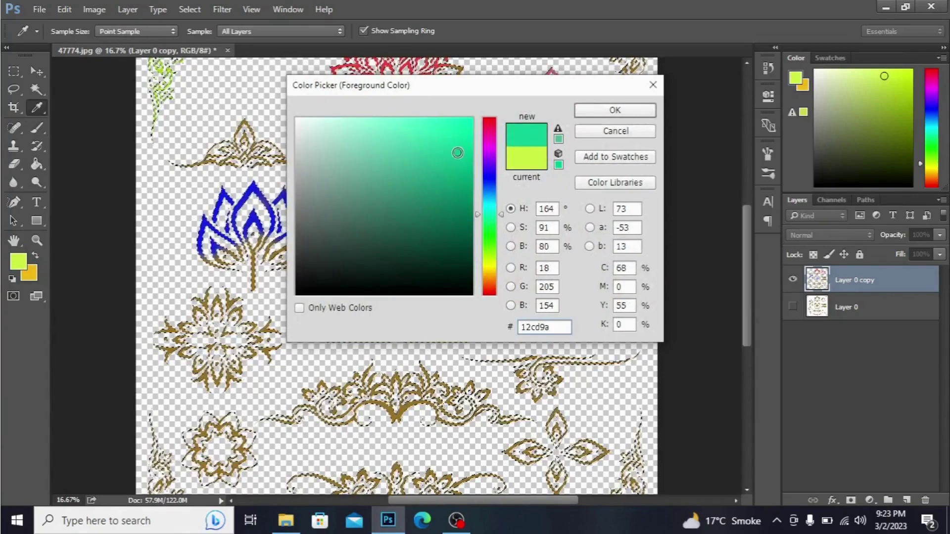
{"action": "left_click", "coordinate": [615, 111]}
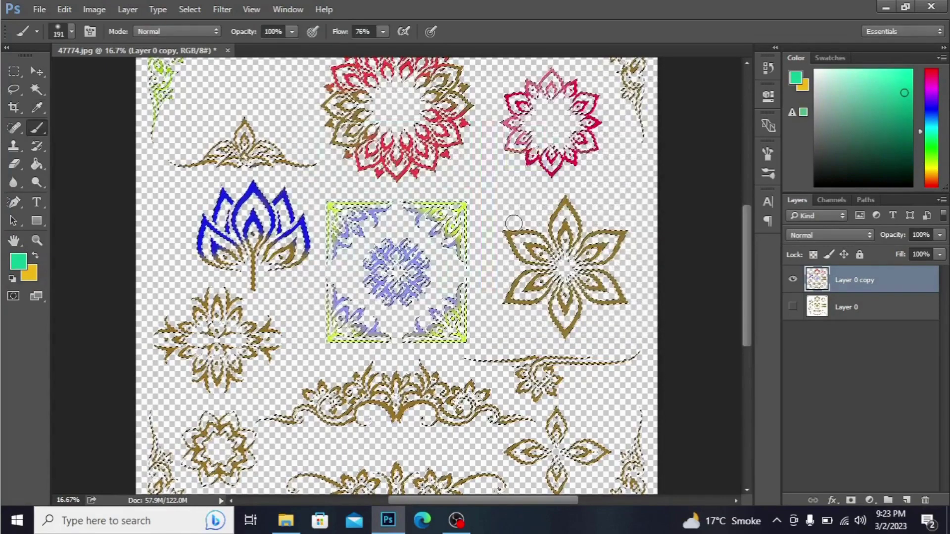
{"action": "left_click_drag", "start_coordinate": [505, 233], "coordinate": [544, 241]}
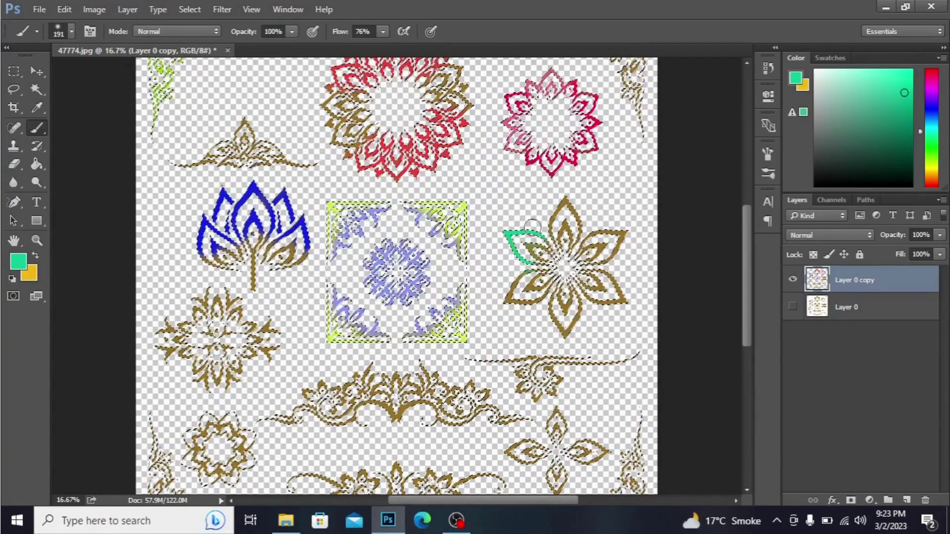
{"action": "mouse_move", "coordinate": [551, 245]}
{"action": "left_mouse_down"}
{"action": "mouse_move", "coordinate": [583, 226]}
{"action": "mouse_move", "coordinate": [607, 229]}
{"action": "mouse_move", "coordinate": [616, 261]}
{"action": "left_mouse_up"}
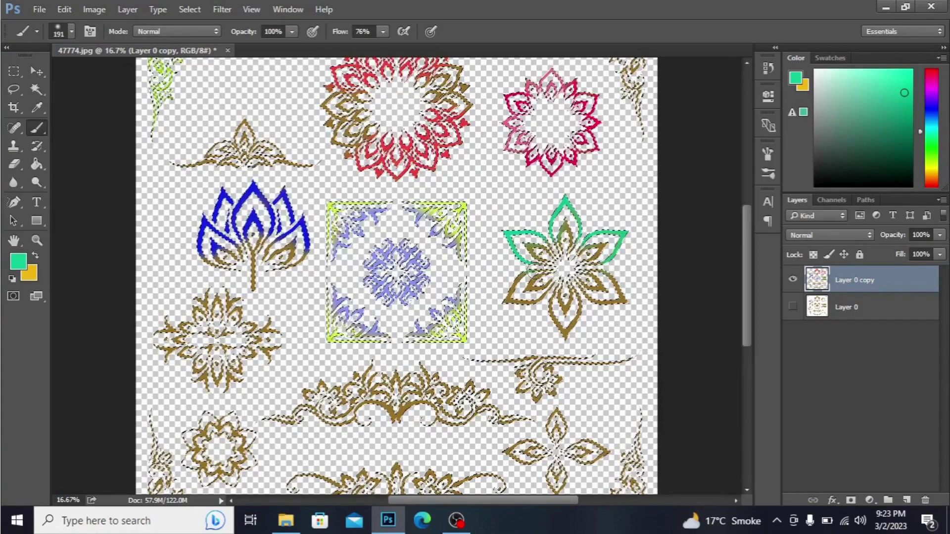
{"action": "mouse_move", "coordinate": [542, 267]}
{"action": "left_mouse_down"}
{"action": "mouse_move", "coordinate": [527, 305]}
{"action": "mouse_move", "coordinate": [541, 299]}
{"action": "mouse_move", "coordinate": [567, 341]}
{"action": "mouse_move", "coordinate": [613, 313]}
{"action": "mouse_move", "coordinate": [616, 265]}
{"action": "left_mouse_up"}
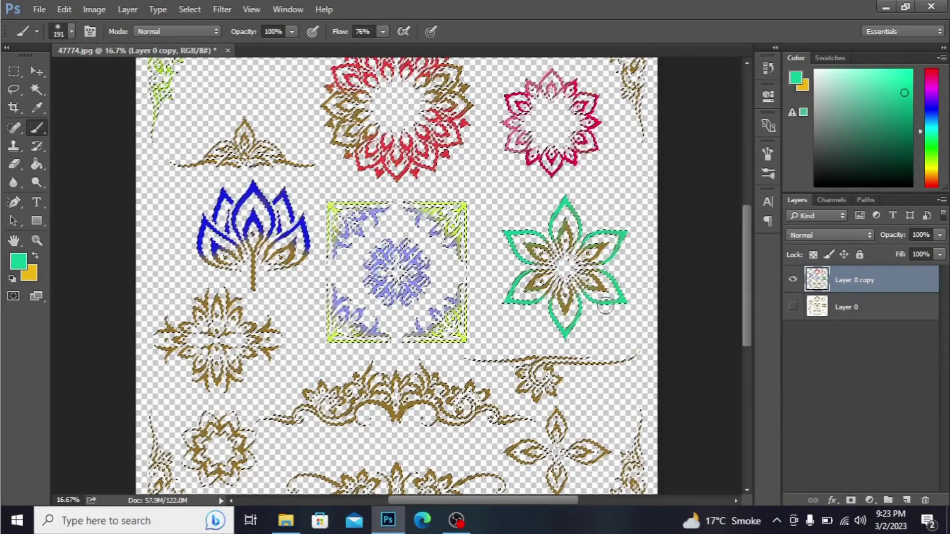
Step: Set the foreground to a bright gold shade and return to the brush
{"action": "left_click", "coordinate": [18, 261]}
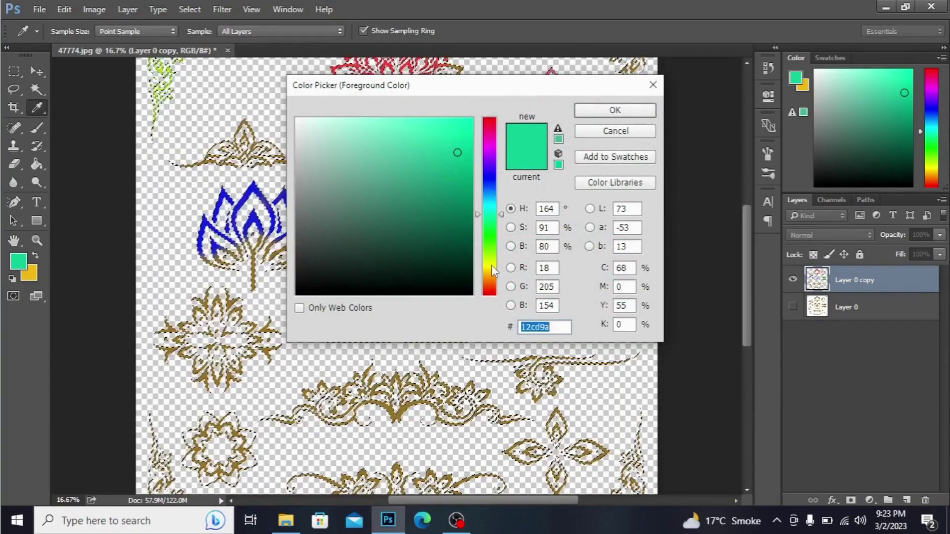
{"action": "left_click", "coordinate": [492, 265]}
{"action": "left_click", "coordinate": [492, 276]}
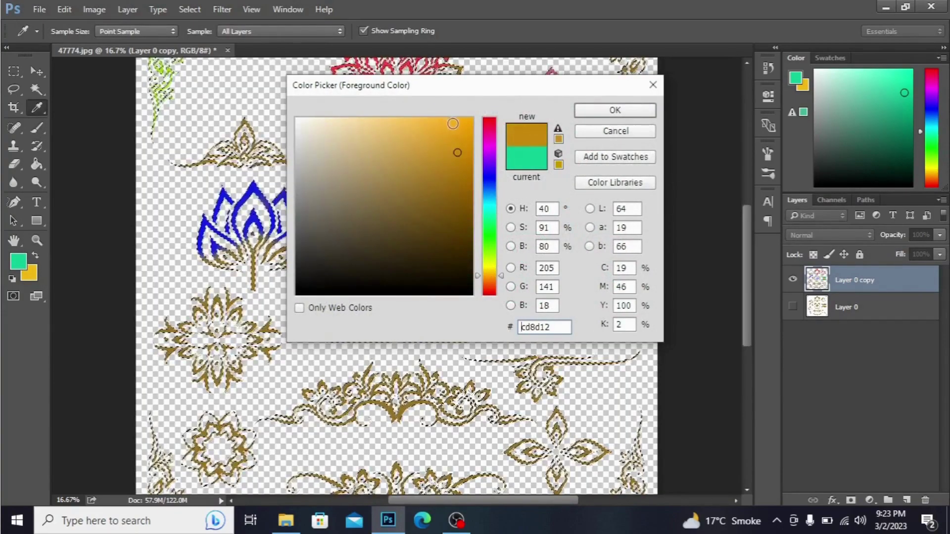
{"action": "left_click", "coordinate": [457, 143]}
{"action": "left_click", "coordinate": [616, 110]}
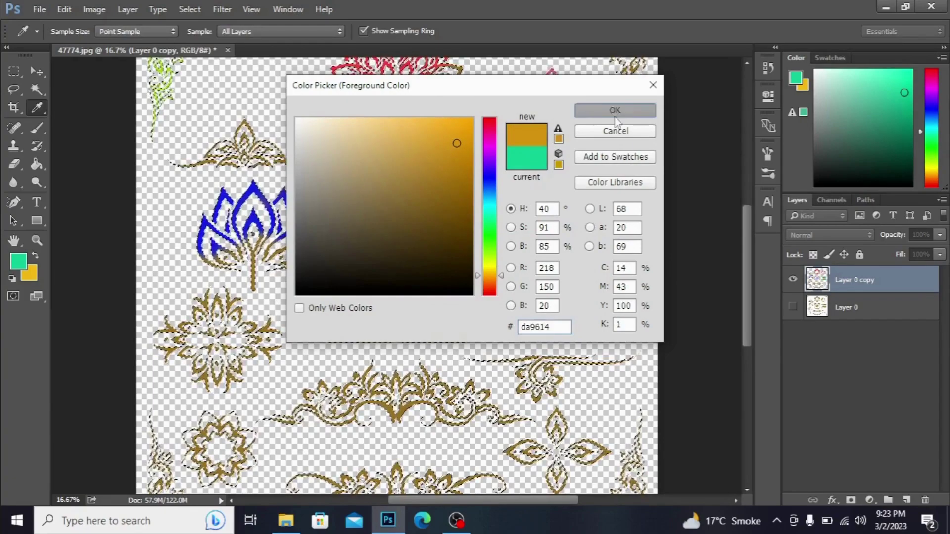
{"action": "key", "text": "b"}
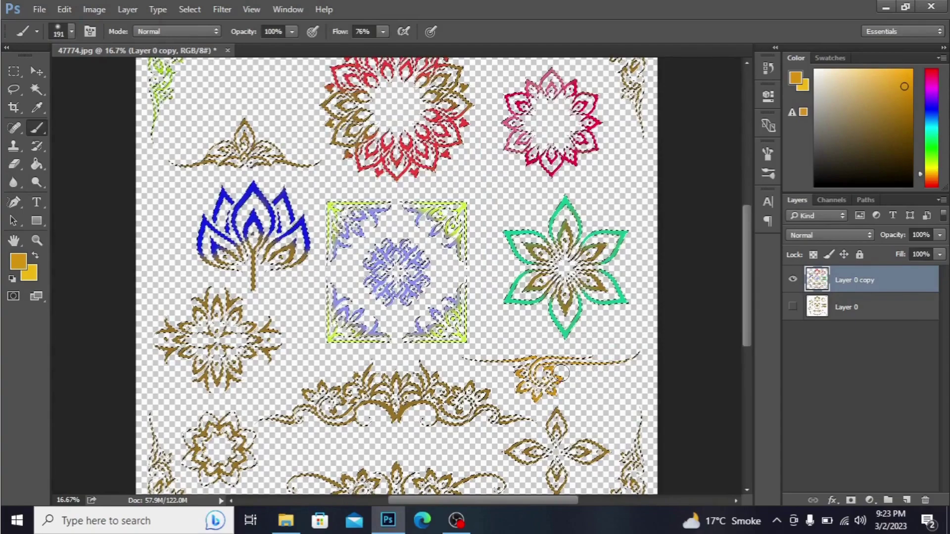
Step: Switch the paint colour to bright red and paint the left ornament's remaining gold petals red
{"action": "left_click", "coordinate": [20, 265]}
{"action": "left_click", "coordinate": [487, 295]}
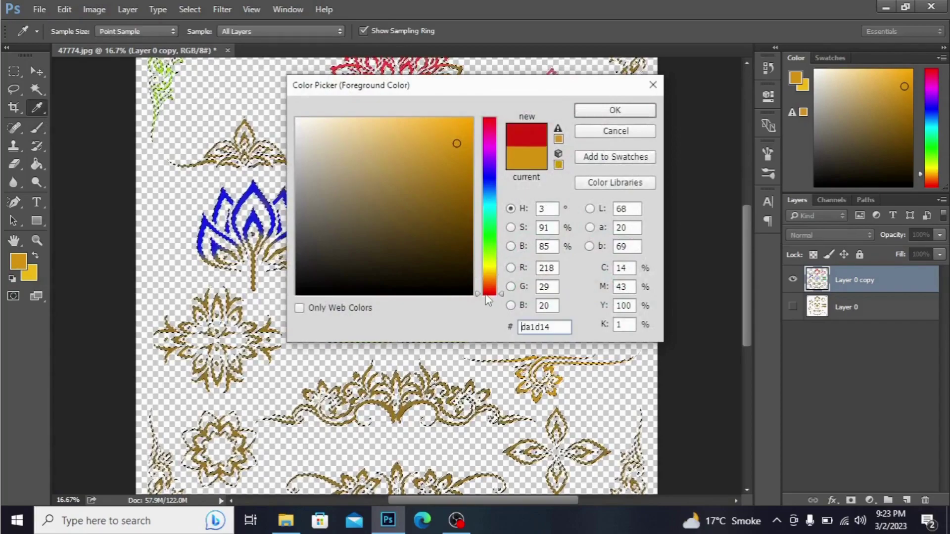
{"action": "left_click", "coordinate": [442, 131]}
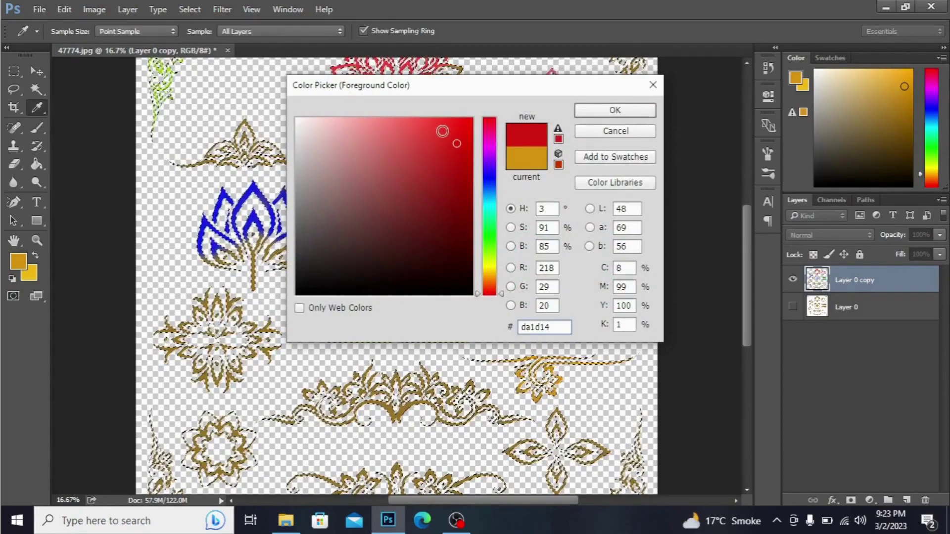
{"action": "left_click", "coordinate": [595, 110]}
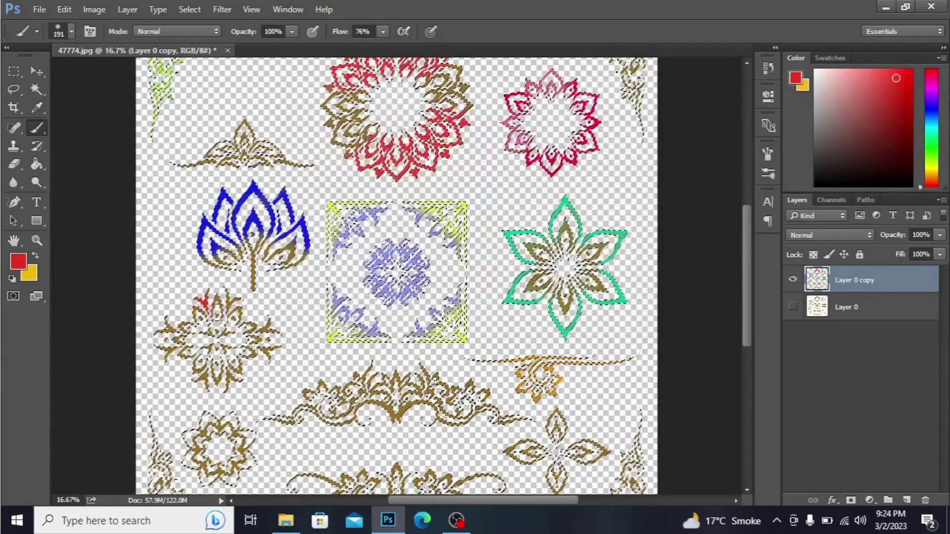
{"action": "left_click_drag", "start_coordinate": [195, 326], "coordinate": [159, 331]}
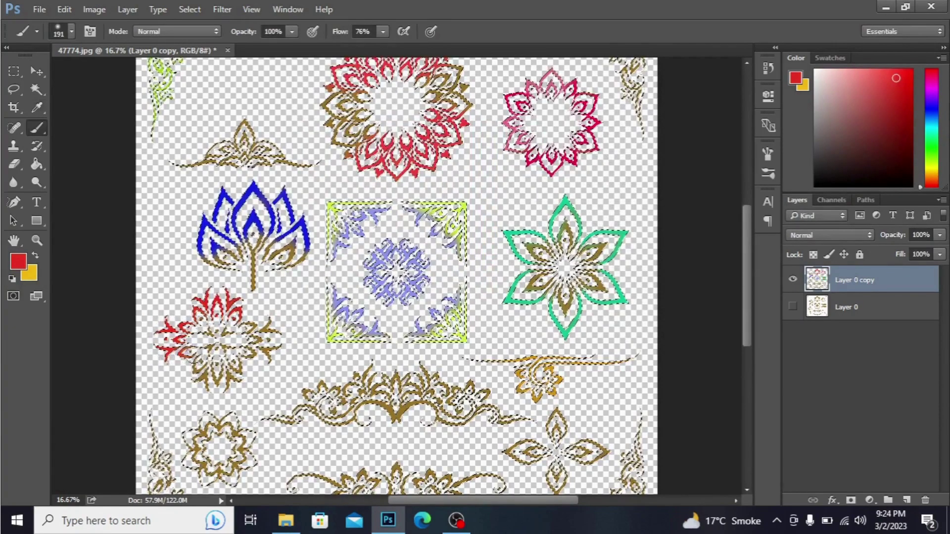
{"action": "mouse_move", "coordinate": [152, 343]}
{"action": "left_mouse_down"}
{"action": "mouse_move", "coordinate": [237, 391]}
{"action": "mouse_move", "coordinate": [273, 318]}
{"action": "left_mouse_up"}
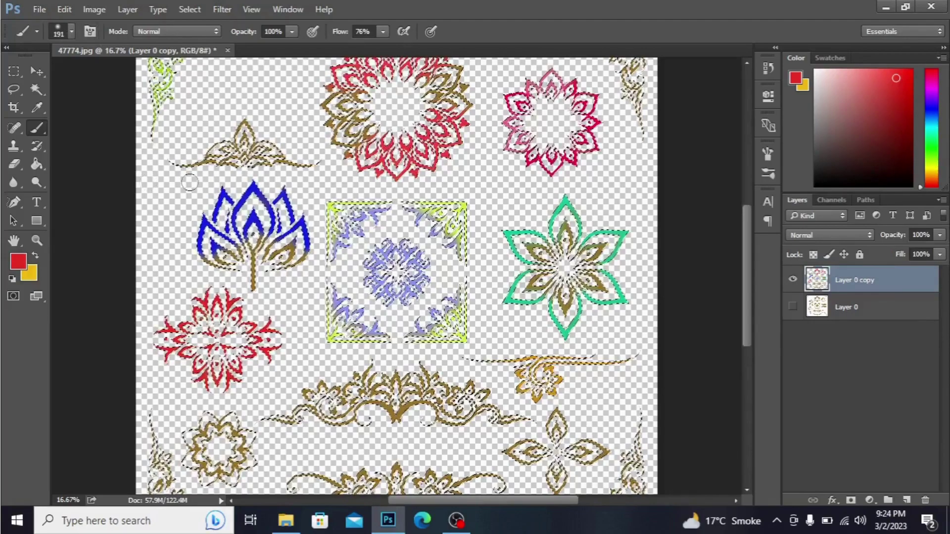
Step: Make black the paint colour and brush over the wide scroll ornament below centre
{"action": "left_click", "coordinate": [18, 262]}
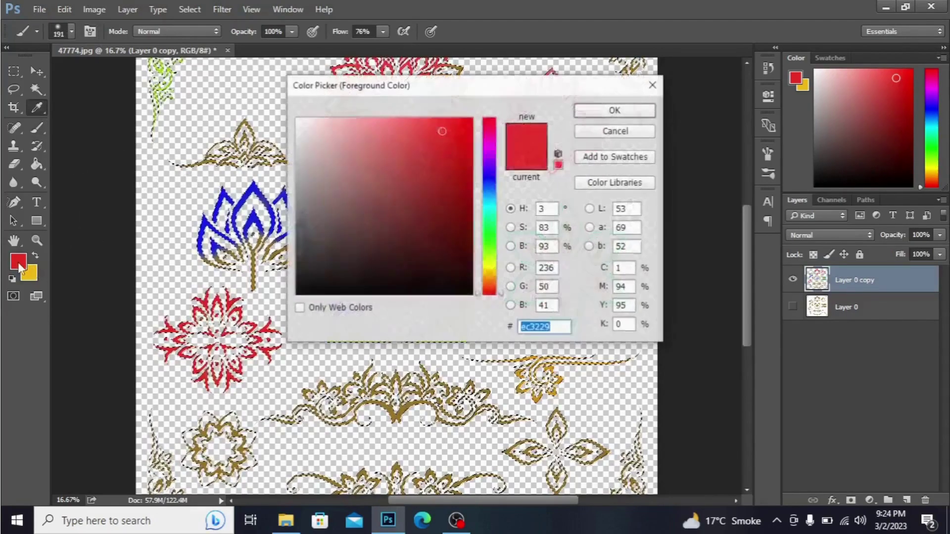
{"action": "left_click", "coordinate": [323, 295]}
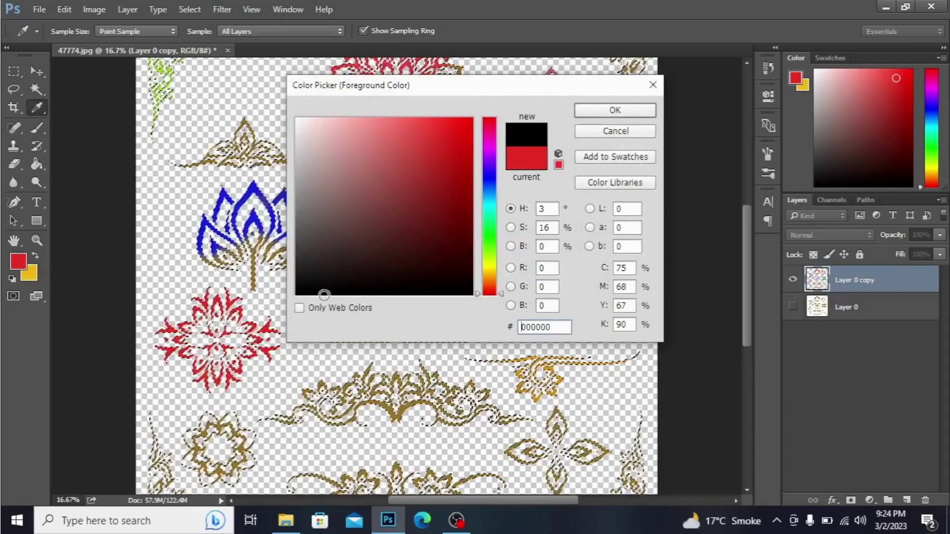
{"action": "left_click", "coordinate": [603, 112]}
{"action": "key", "text": "b"}
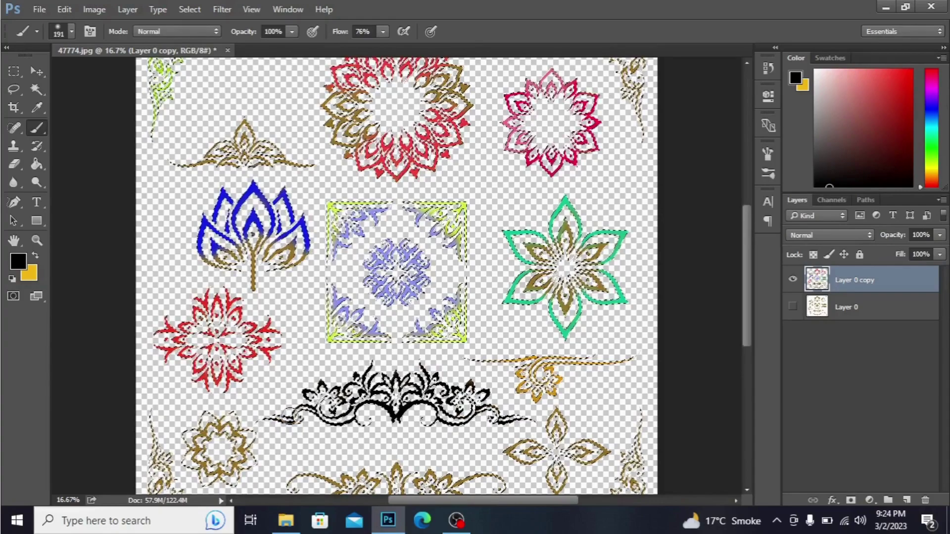
Step: Set the foreground to light grey and paint the bottom-right four-petal flower and corner ornament grey
{"action": "left_click", "coordinate": [18, 260]}
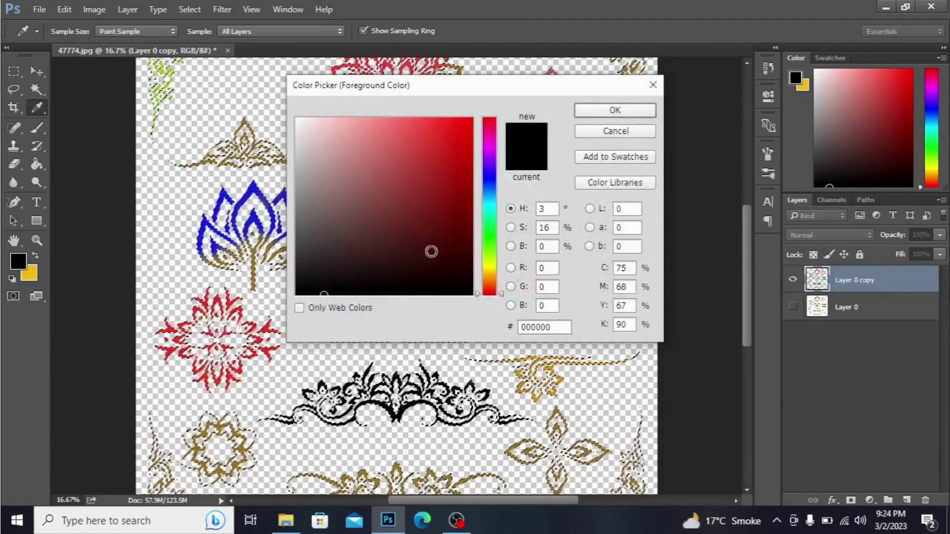
{"action": "left_click", "coordinate": [297, 177]}
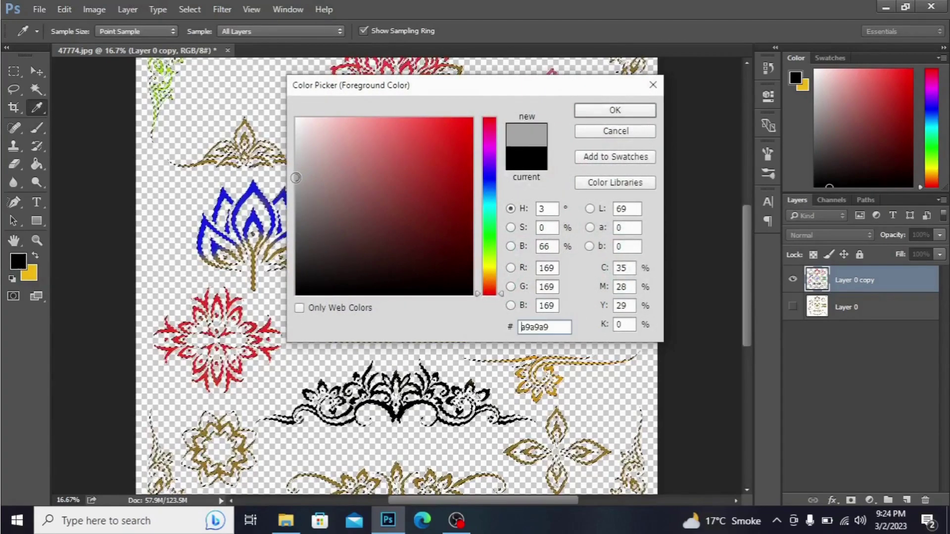
{"action": "left_click", "coordinate": [598, 111]}
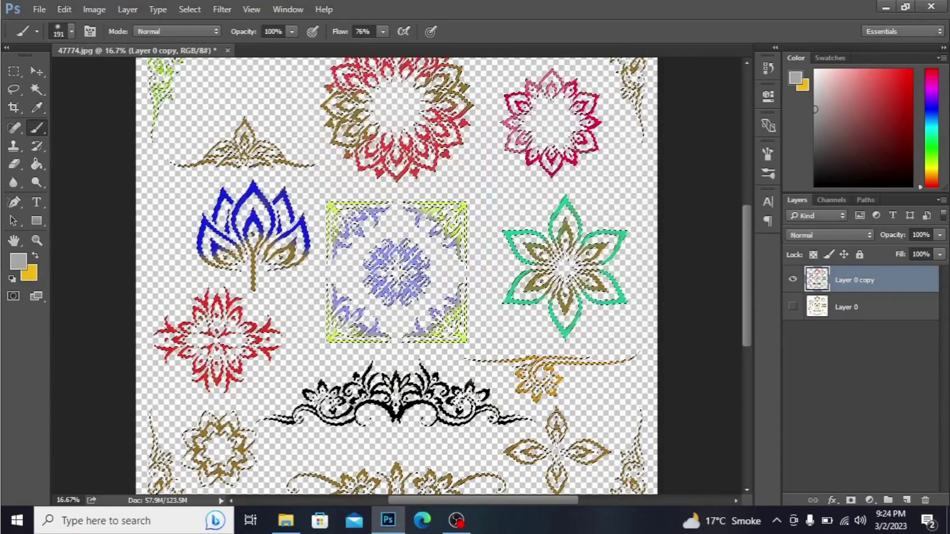
{"action": "mouse_move", "coordinate": [564, 449]}
{"action": "left_mouse_down"}
{"action": "mouse_move", "coordinate": [555, 420]}
{"action": "mouse_move", "coordinate": [553, 486]}
{"action": "left_mouse_up"}
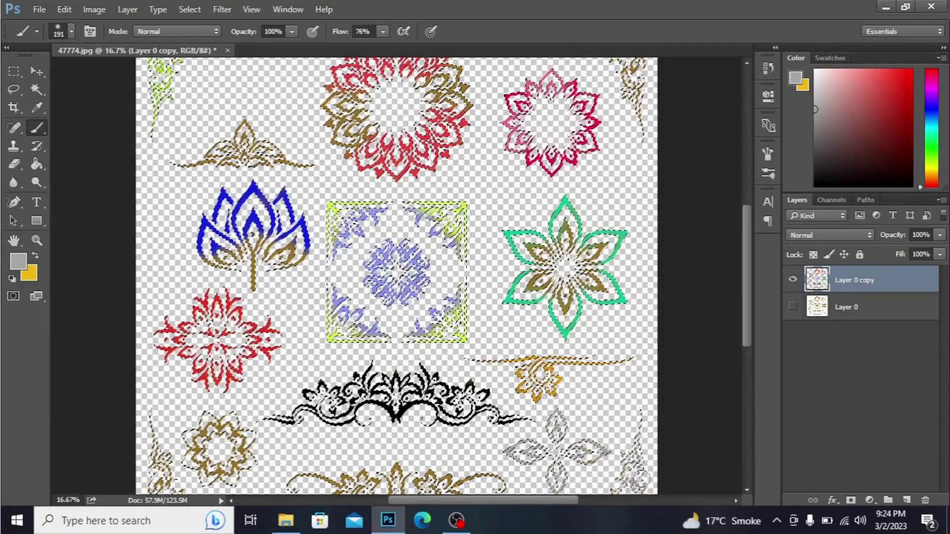
{"action": "left_click_drag", "start_coordinate": [747, 319], "coordinate": [747, 353]}
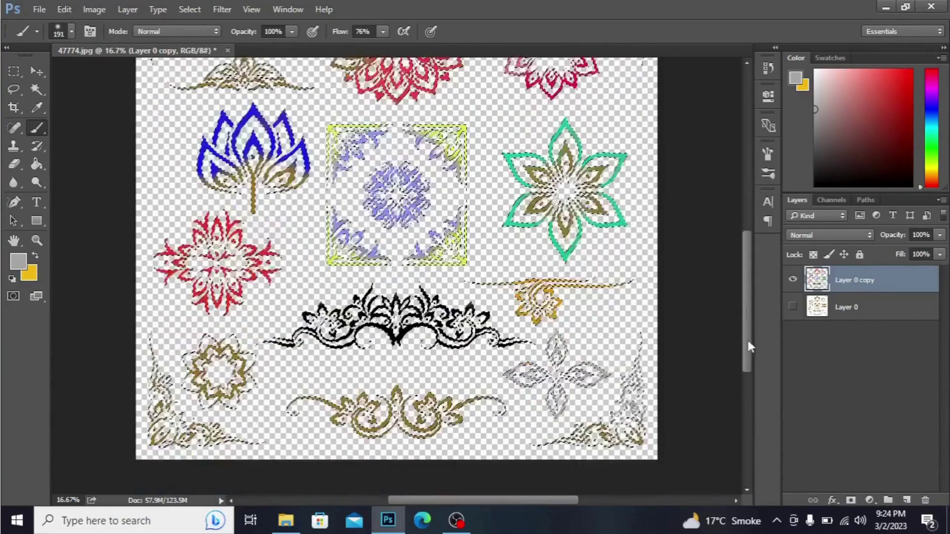
{"action": "left_click_drag", "start_coordinate": [565, 404], "coordinate": [586, 395]}
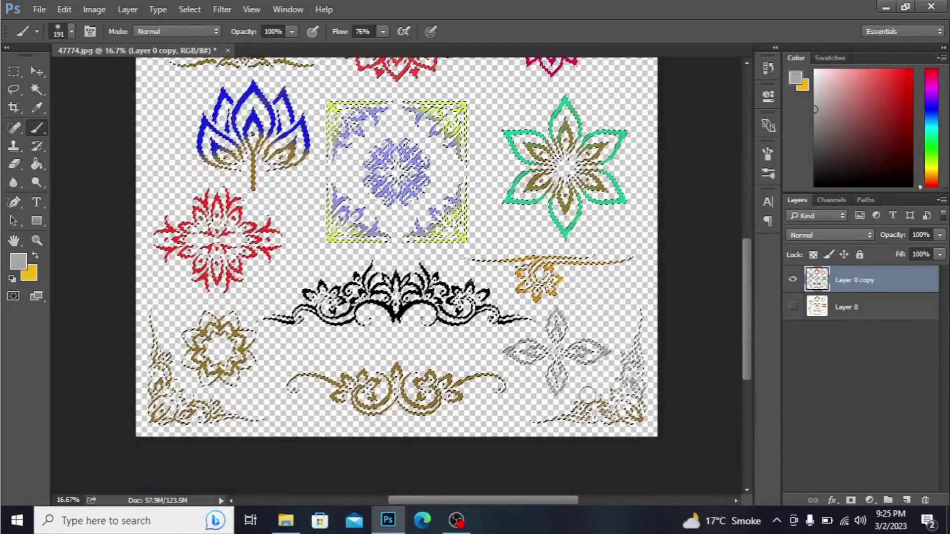
{"action": "mouse_move", "coordinate": [645, 422]}
{"action": "left_mouse_down"}
{"action": "mouse_move", "coordinate": [577, 405]}
{"action": "mouse_move", "coordinate": [627, 403]}
{"action": "left_mouse_up"}
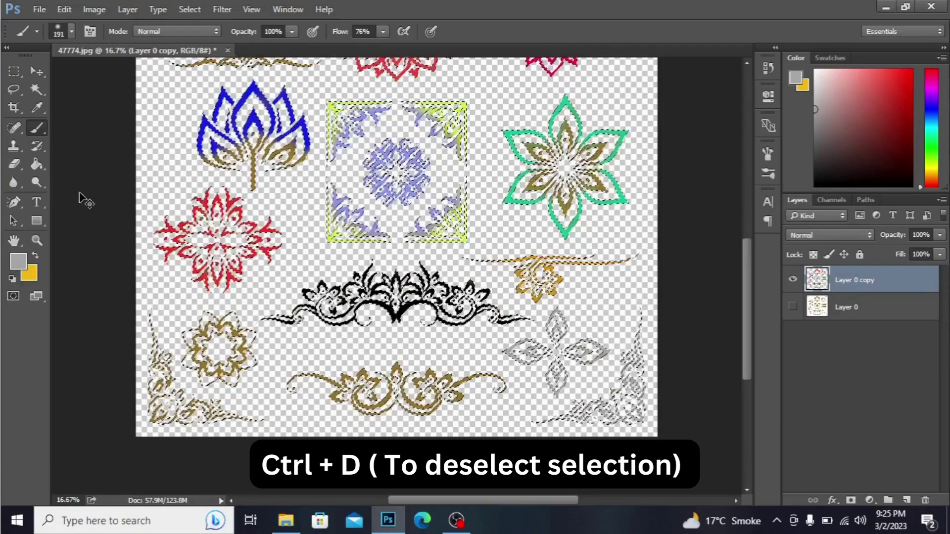
Step: Deselect everything with Ctrl+D and pick up the Rectangular Marquee tool
{"action": "key", "text": "ctrl+d"}
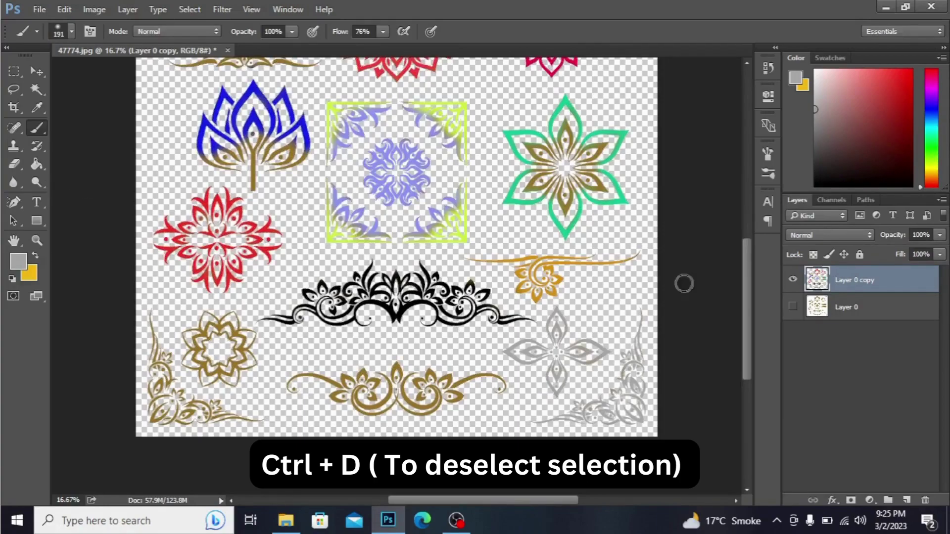
{"action": "mouse_move", "coordinate": [742, 297]}
{"action": "left_mouse_down"}
{"action": "mouse_move", "coordinate": [761, 281]}
{"action": "mouse_move", "coordinate": [756, 248]}
{"action": "left_mouse_up"}
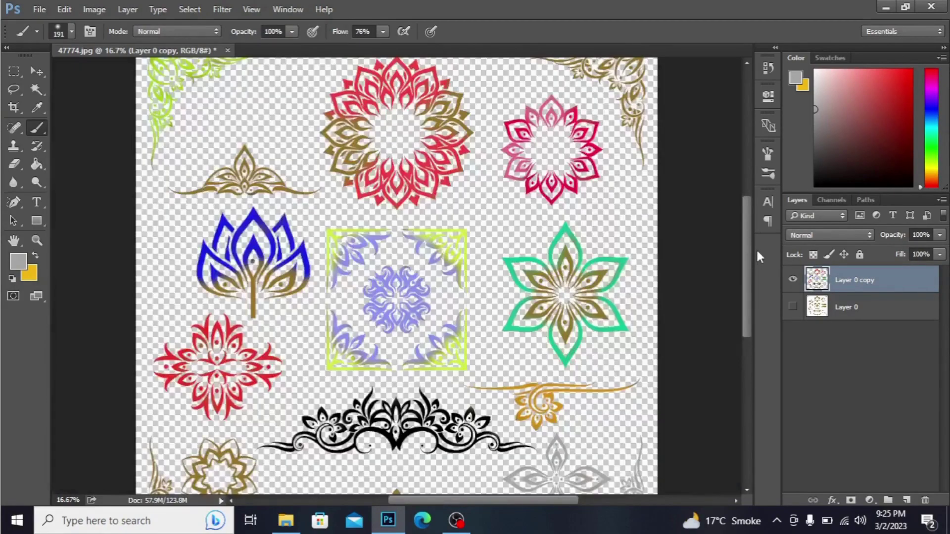
{"action": "left_click", "coordinate": [13, 72]}
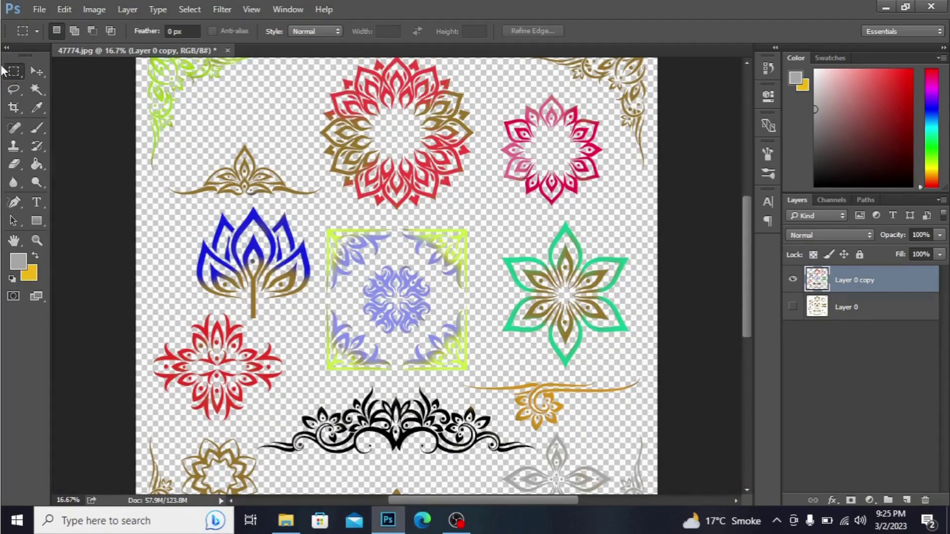
Step: Marquee-select the pink flower at top right and copy it onto its own layer via Layer Via Copy
{"action": "right_click", "coordinate": [13, 74]}
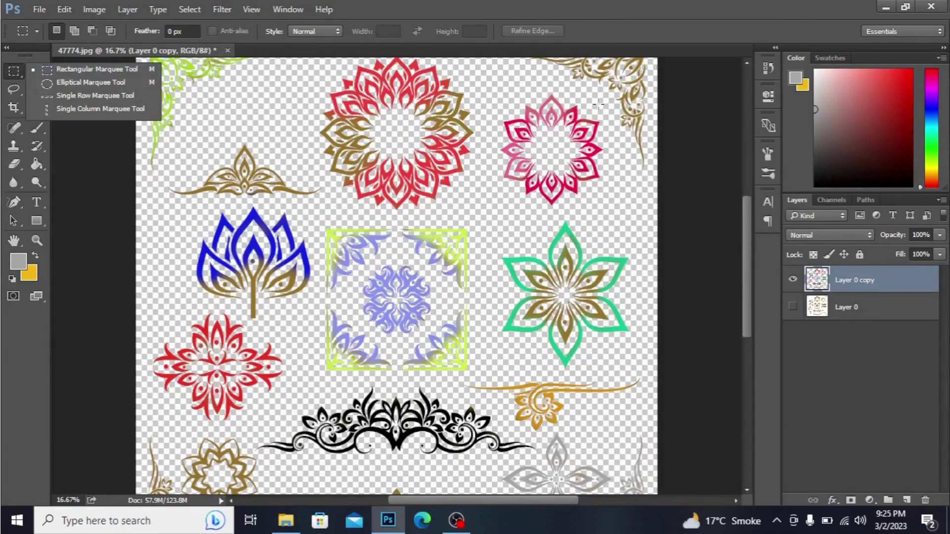
{"action": "left_click_drag", "start_coordinate": [480, 81], "coordinate": [594, 214]}
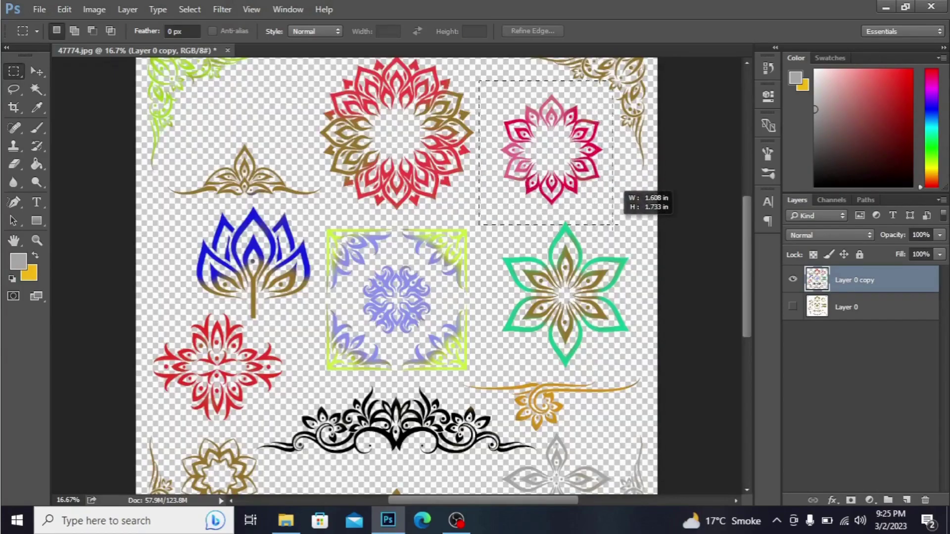
{"action": "left_click_drag", "start_coordinate": [594, 214], "coordinate": [613, 218]}
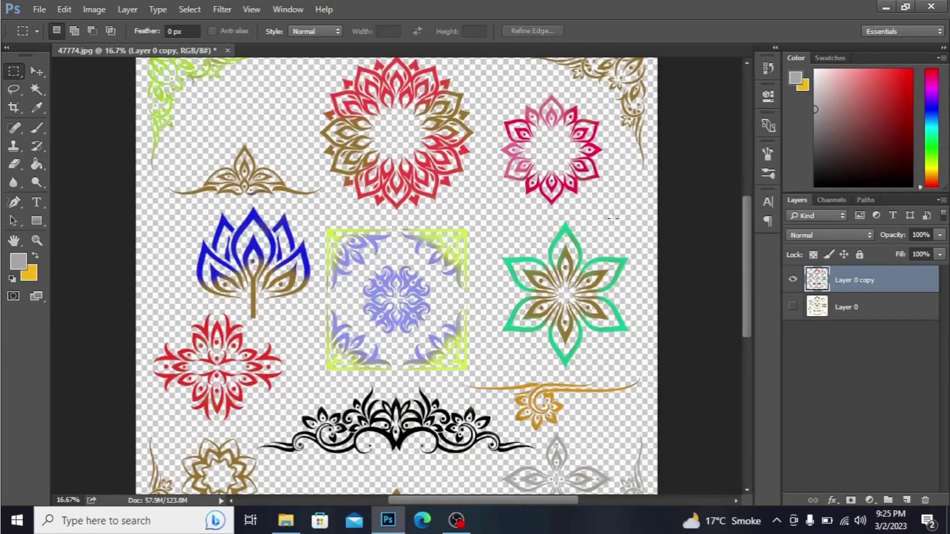
{"action": "right_click", "coordinate": [539, 127]}
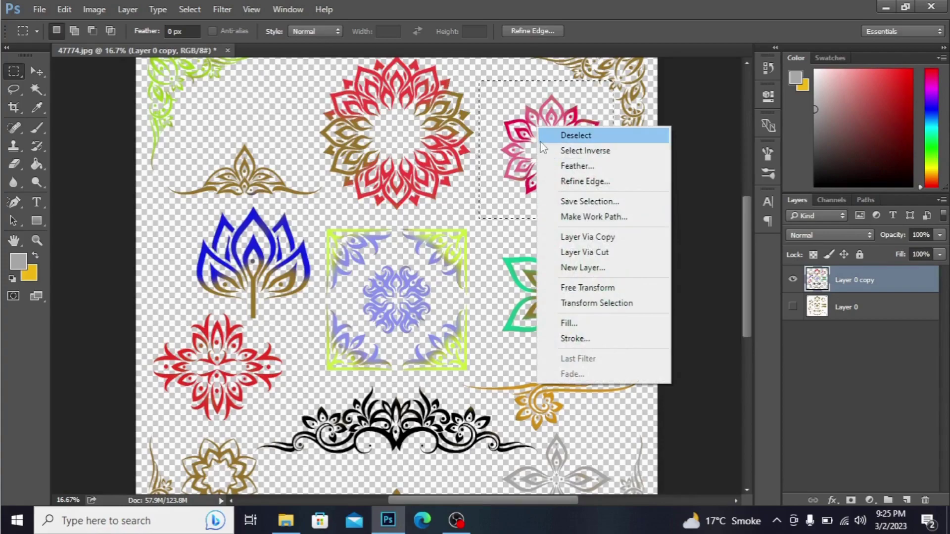
{"action": "left_click", "coordinate": [588, 236]}
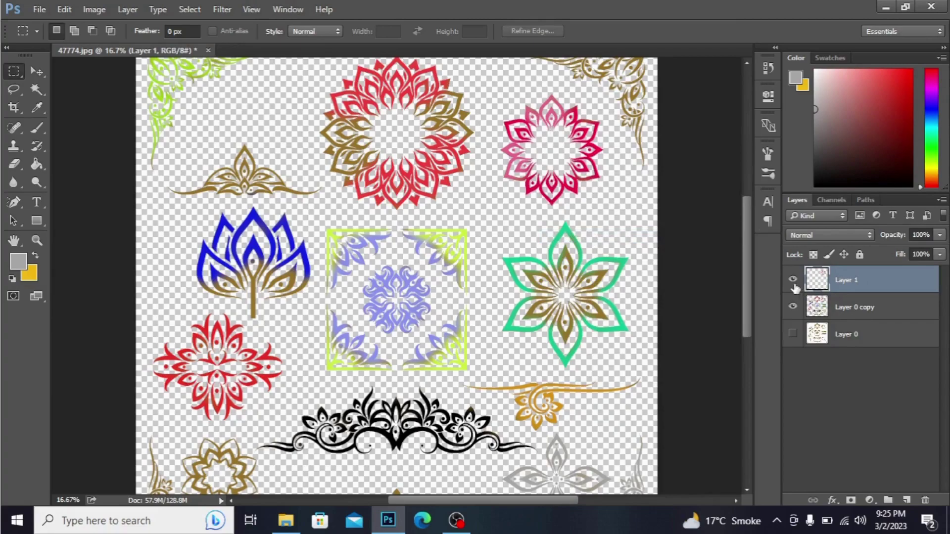
Step: Hide the ornament sheet layer so only the pink flower remains visible
{"action": "left_click", "coordinate": [793, 307]}
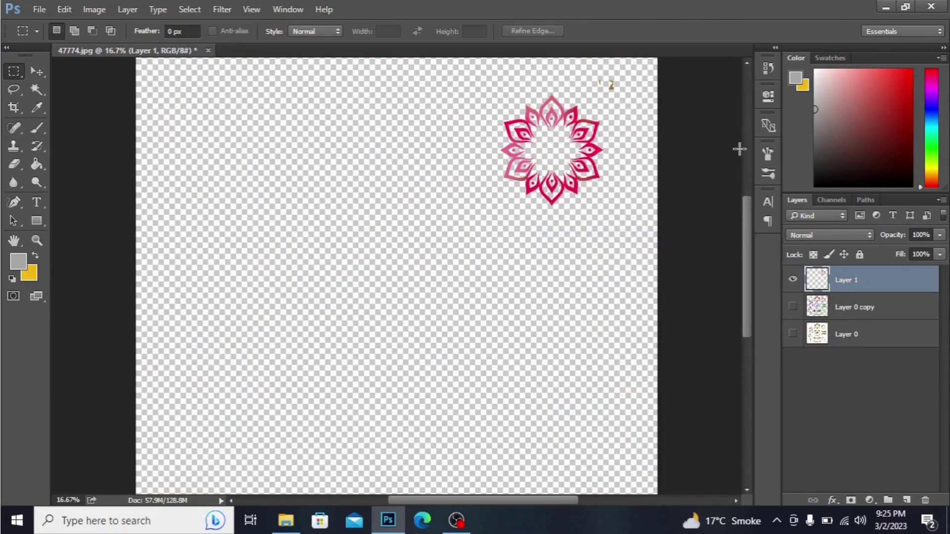
{"action": "left_click_drag", "start_coordinate": [581, 73], "coordinate": [637, 104]}
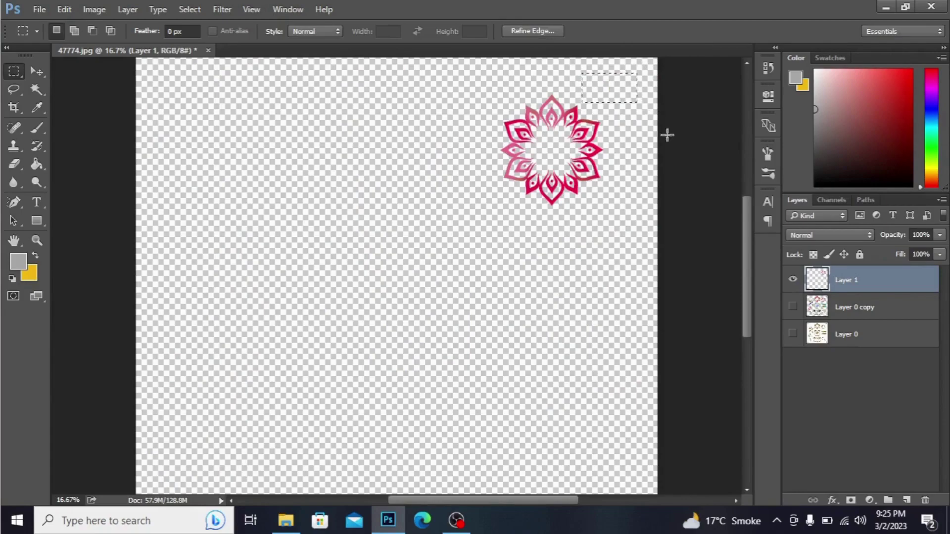
{"action": "left_click", "coordinate": [674, 177]}
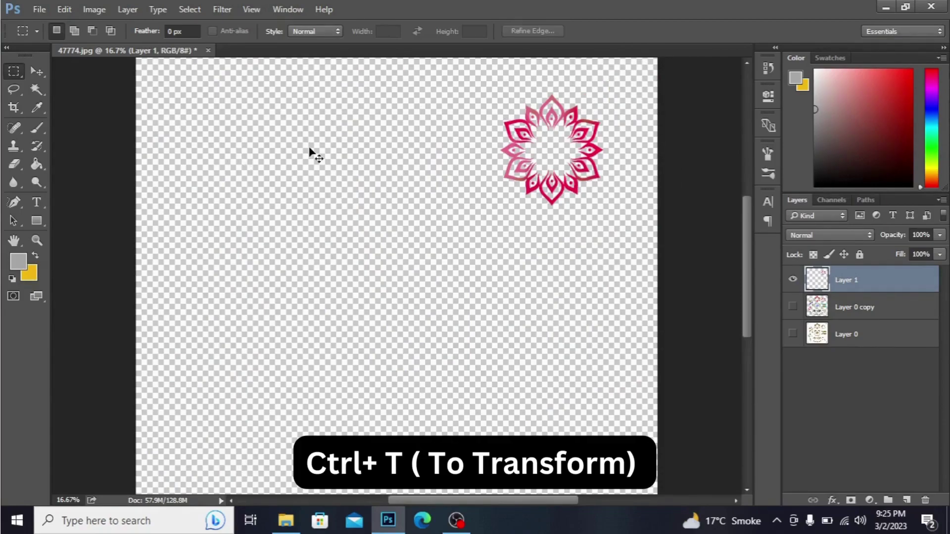
Step: Free-transform the pink flower, enlarging it to about 151%
{"action": "key", "text": "ctrl+t"}
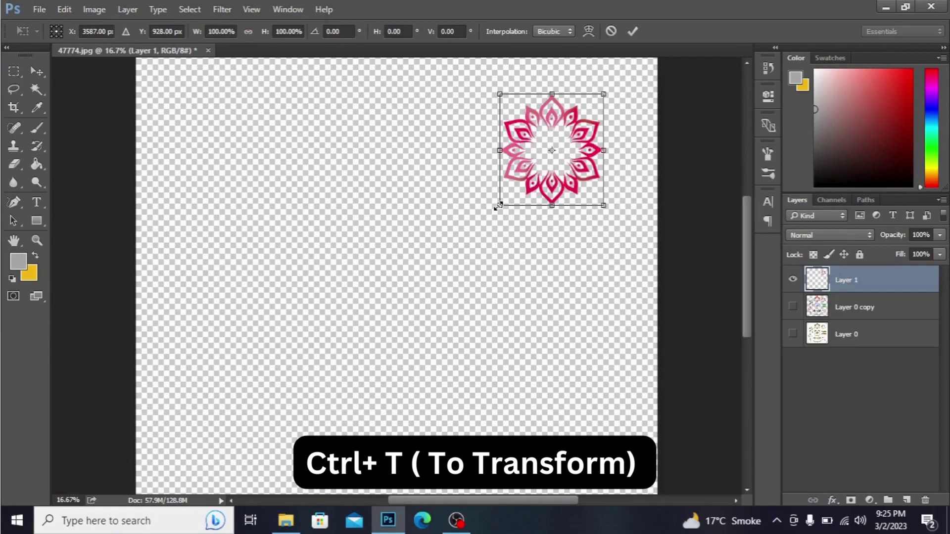
{"action": "left_click_drag", "start_coordinate": [498, 207], "coordinate": [468, 243]}
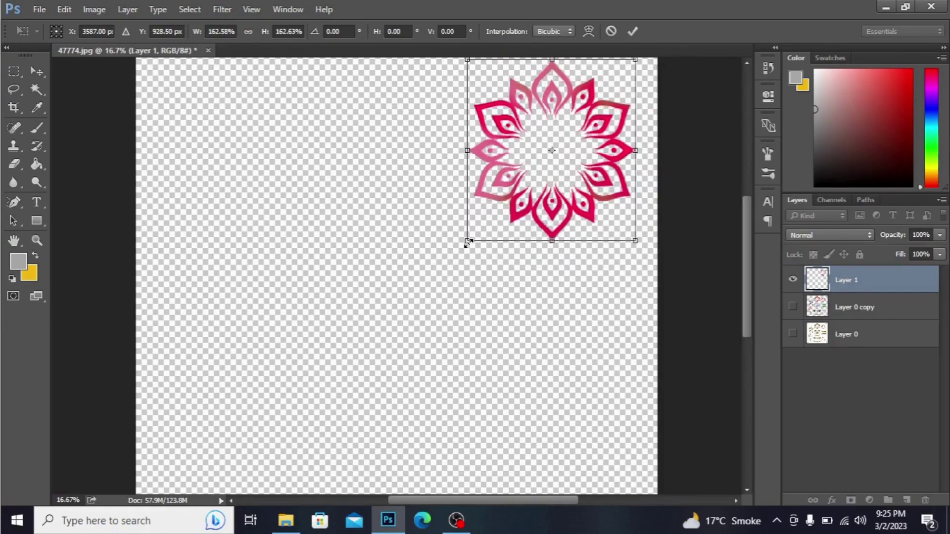
Step: Commit the enlargement and Alt-drag duplicate flowers beside the original with the Move tool
{"action": "key", "text": "Return"}
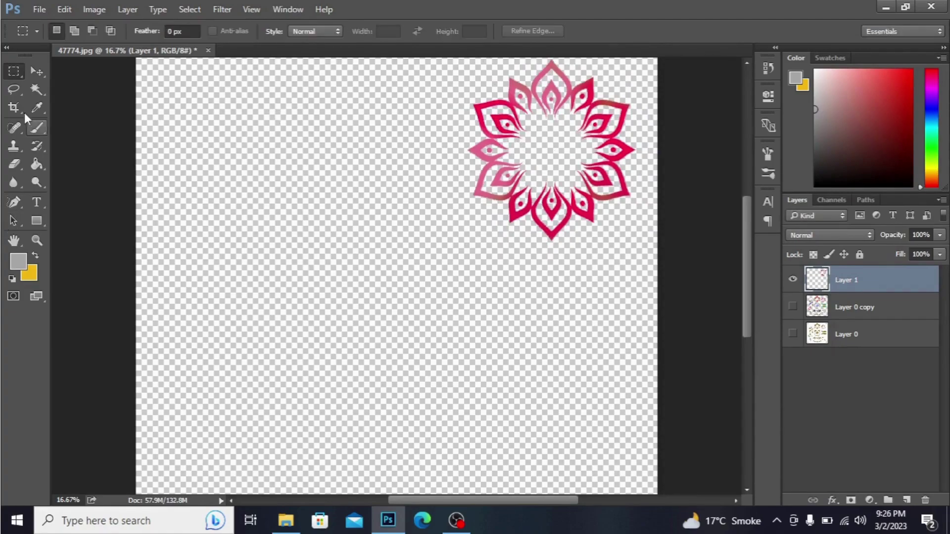
{"action": "left_click", "coordinate": [34, 75]}
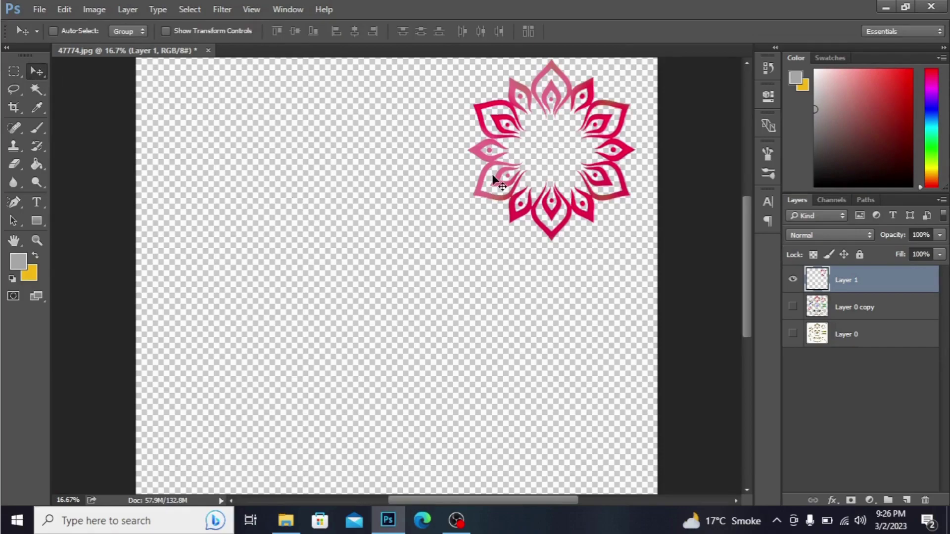
{"action": "left_click_drag", "start_coordinate": [486, 178], "coordinate": [141, 161]}
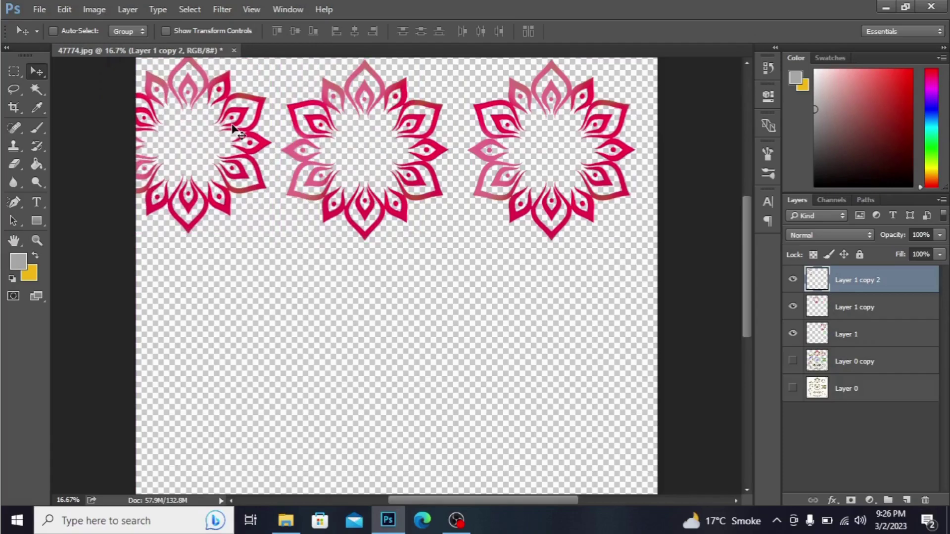
{"action": "mouse_move", "coordinate": [225, 132]}
{"action": "left_mouse_down"}
{"action": "mouse_move", "coordinate": [260, 319]}
{"action": "mouse_move", "coordinate": [310, 307]}
{"action": "mouse_move", "coordinate": [496, 312]}
{"action": "left_mouse_up"}
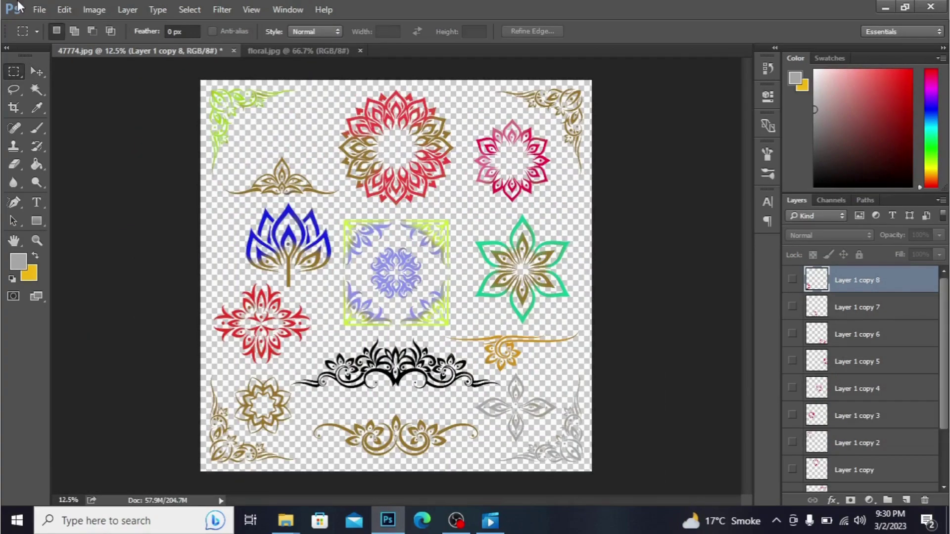
Step: Create a new 30 × 32 inch document at 300 ppi with a white background
{"action": "left_click", "coordinate": [39, 10]}
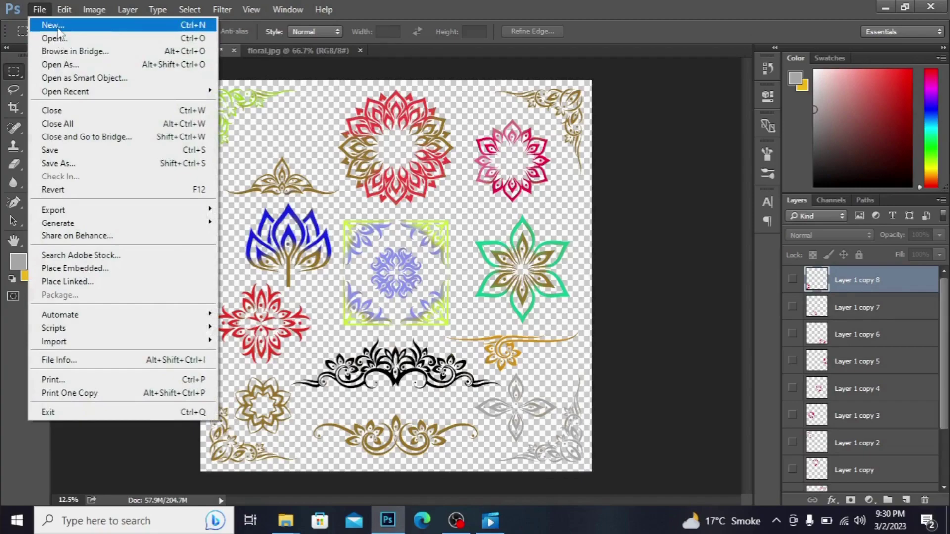
{"action": "left_click", "coordinate": [57, 26]}
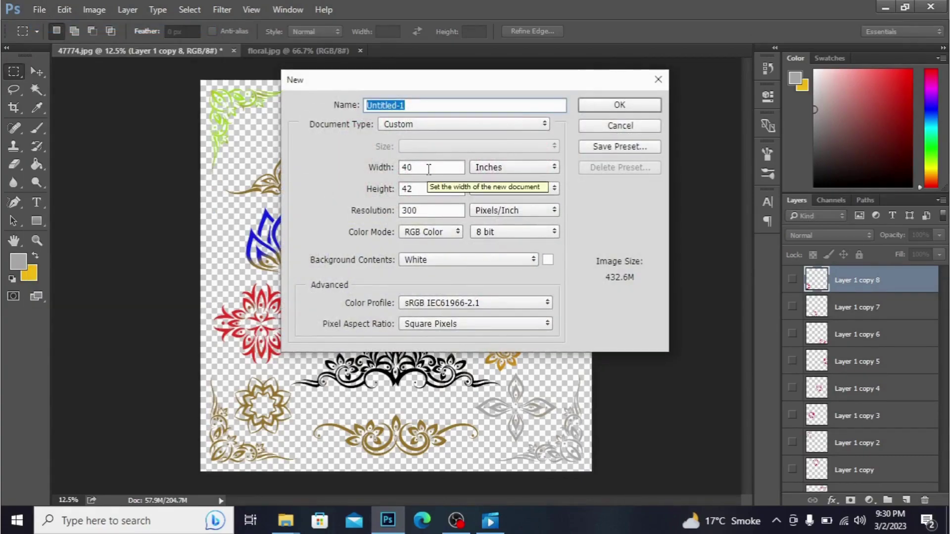
{"action": "left_click", "coordinate": [428, 168]}
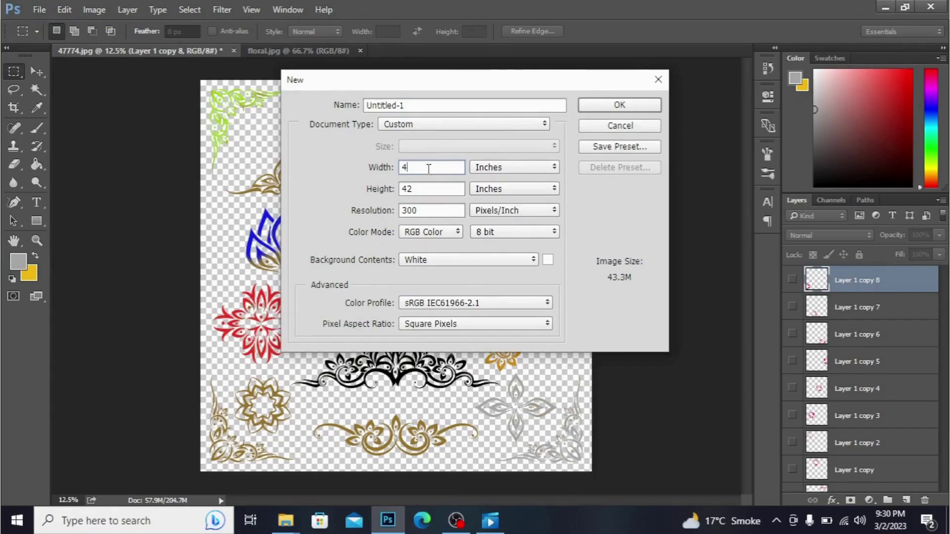
{"action": "key", "text": "BackSpace"}
{"action": "type", "text": "30"}
{"action": "left_click", "coordinate": [420, 189]}
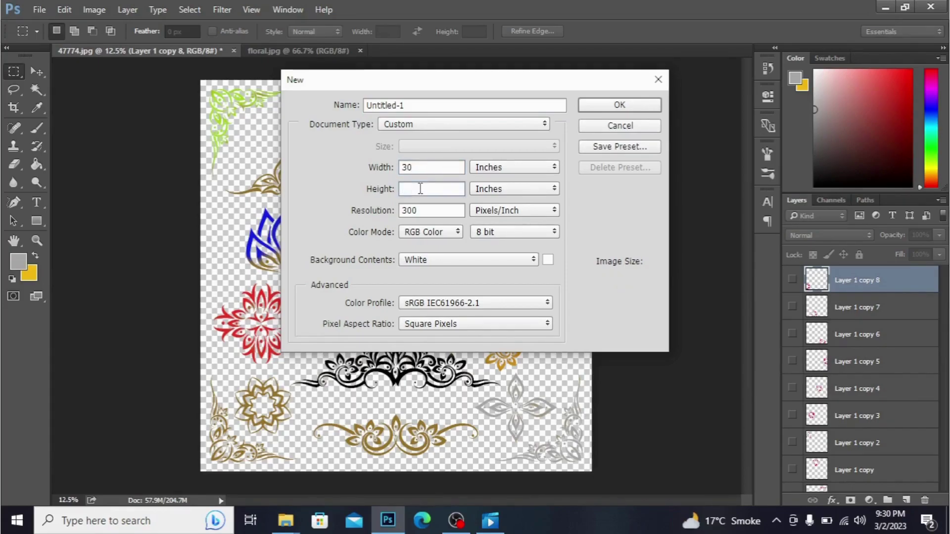
{"action": "type", "text": "32"}
{"action": "left_click", "coordinate": [642, 108]}
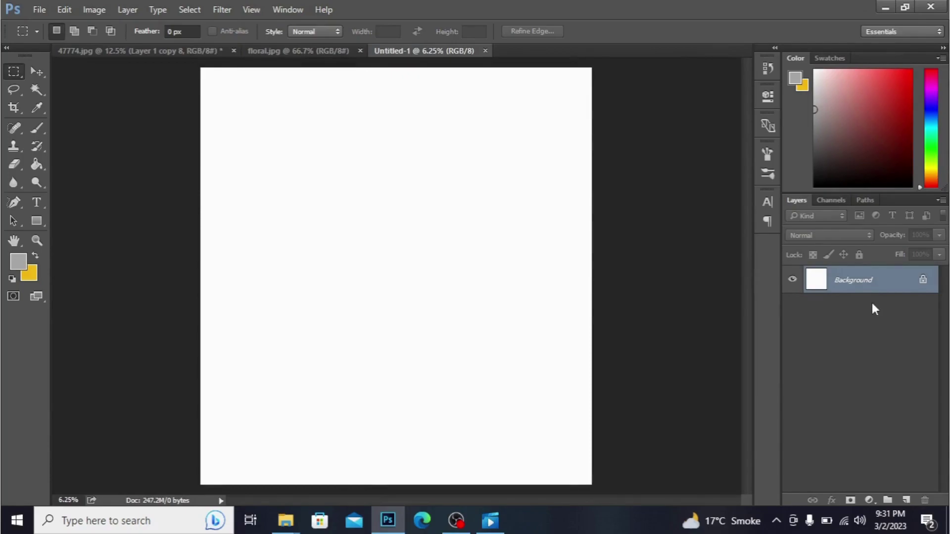
Step: Convert the new document's Background into an editable Layer 0
{"action": "double_click", "coordinate": [924, 281]}
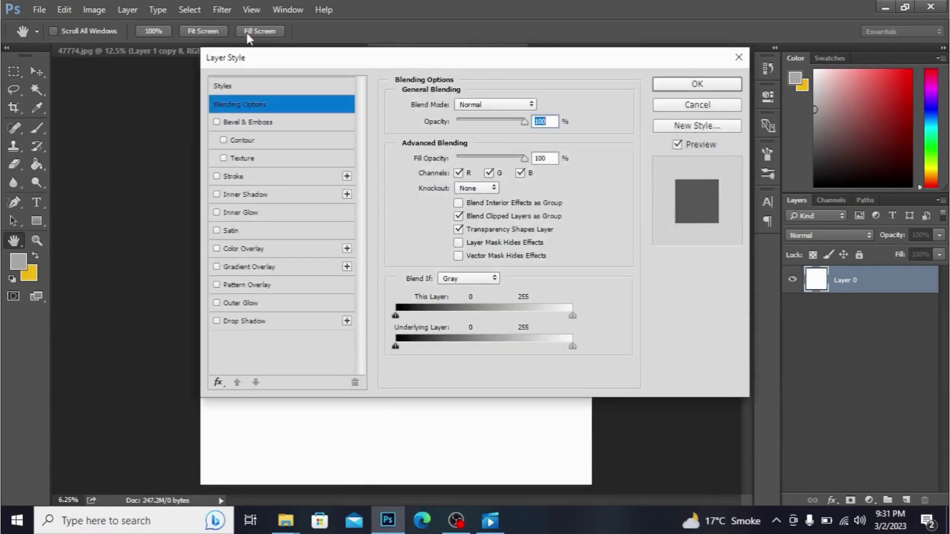
{"action": "left_click", "coordinate": [738, 57]}
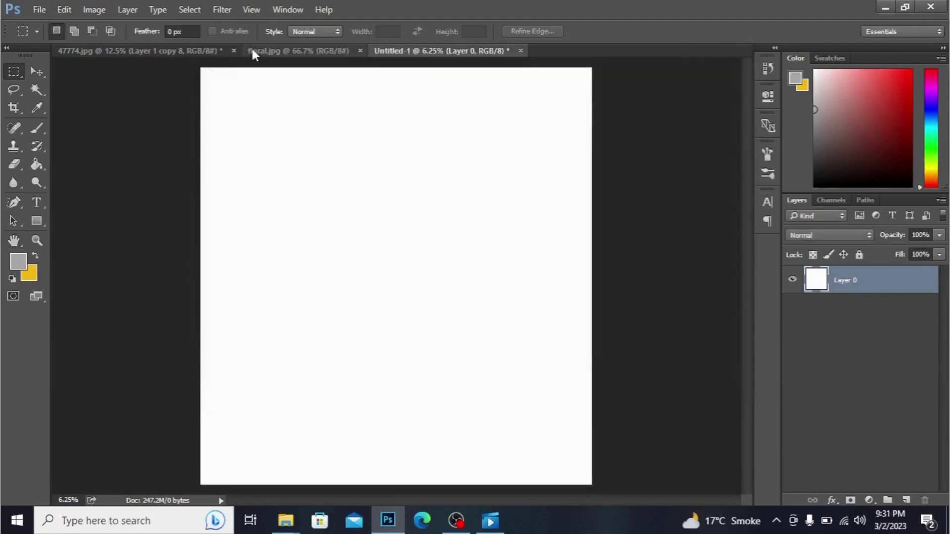
Step: Return to the floral sheet and make the pink flower Layer 1 copy 8 visible
{"action": "left_click", "coordinate": [171, 49]}
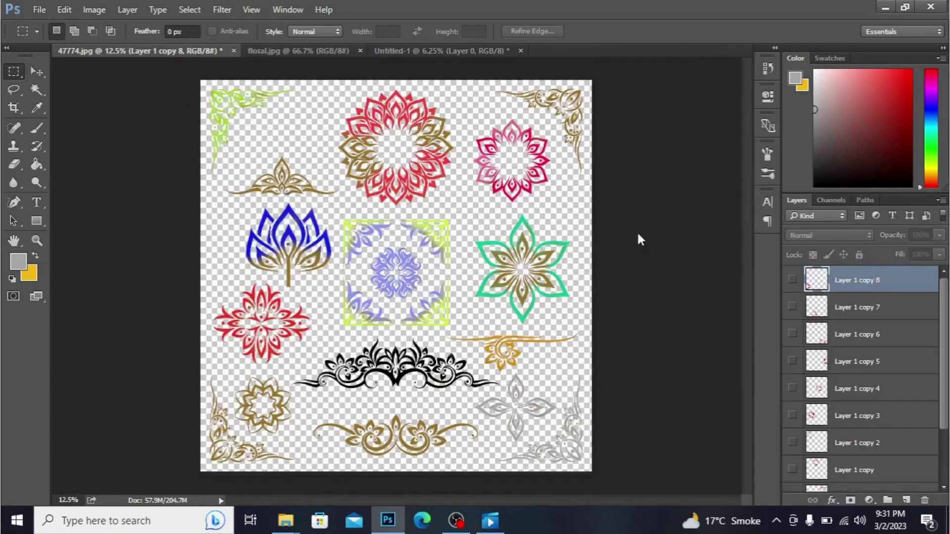
{"action": "left_click", "coordinate": [793, 280]}
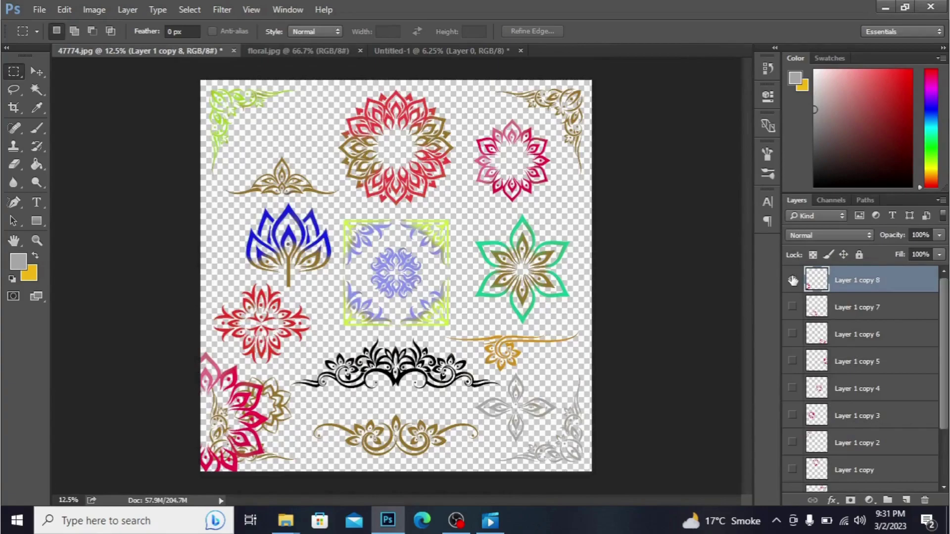
{"action": "left_click", "coordinate": [35, 71]}
Step: Drag the pink flower into Untitled-1 and place it at the canvas top-left corner
{"action": "left_click_drag", "start_coordinate": [222, 379], "coordinate": [416, 47]}
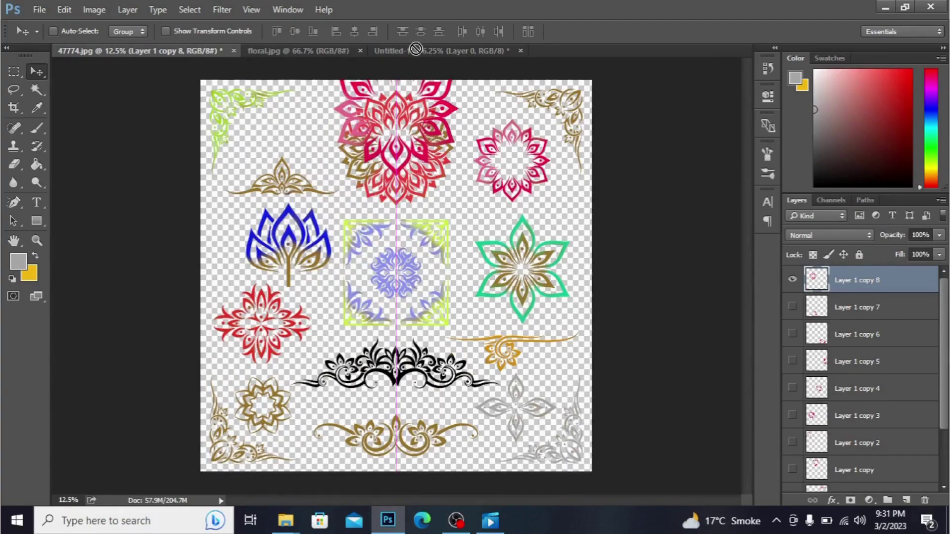
{"action": "mouse_move", "coordinate": [416, 50]}
{"action": "left_mouse_down"}
{"action": "mouse_move", "coordinate": [376, 198]}
{"action": "mouse_move", "coordinate": [213, 86]}
{"action": "left_mouse_up"}
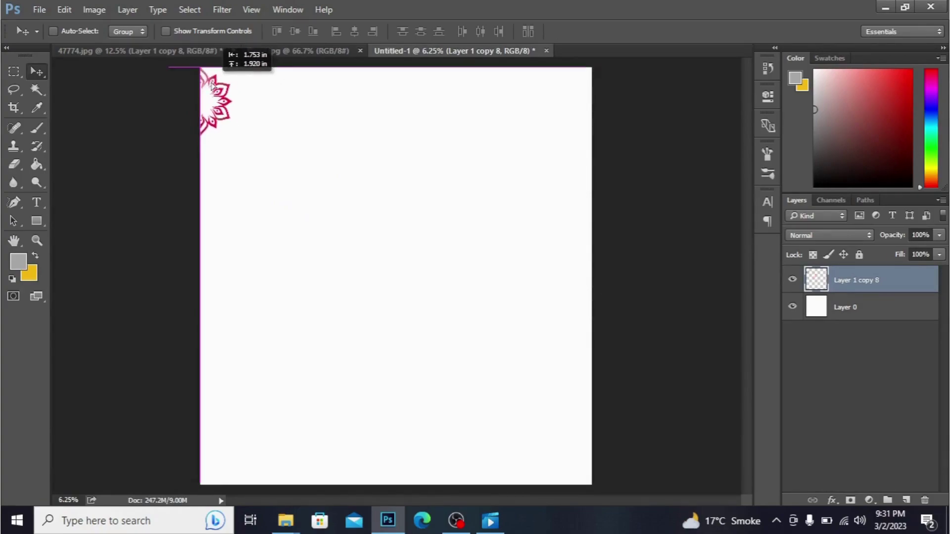
{"action": "left_click_drag", "start_coordinate": [213, 86], "coordinate": [211, 84]}
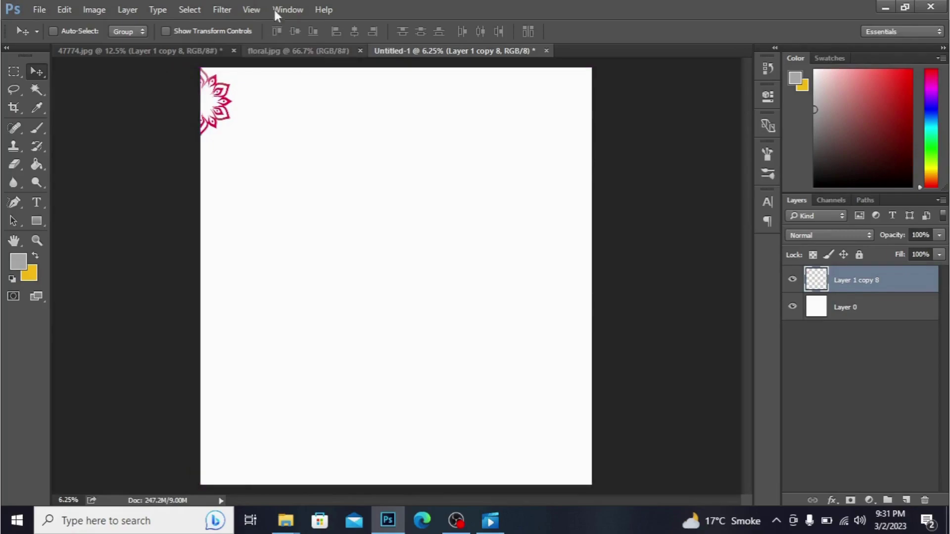
Step: Show rulers and add a horizontal and a vertical guide through the page
{"action": "left_click", "coordinate": [252, 10]}
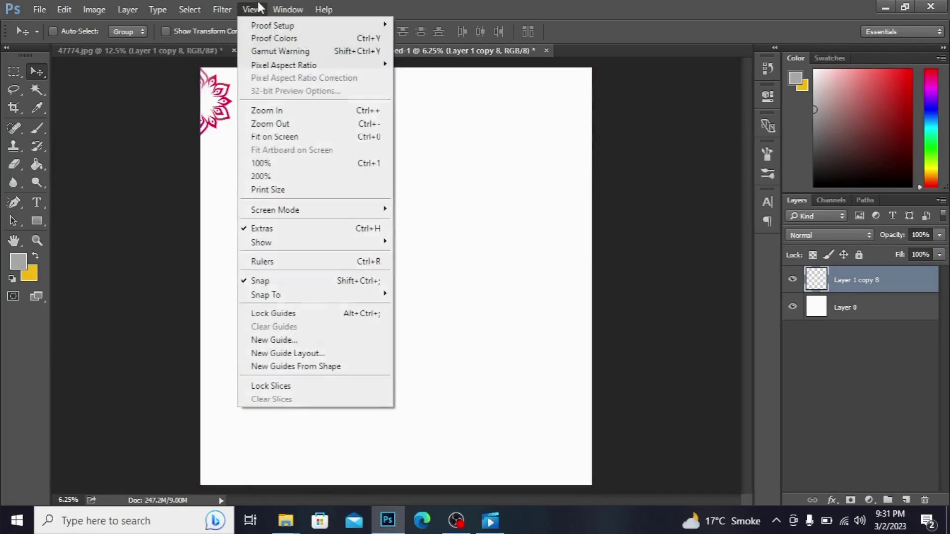
{"action": "left_click", "coordinate": [300, 264]}
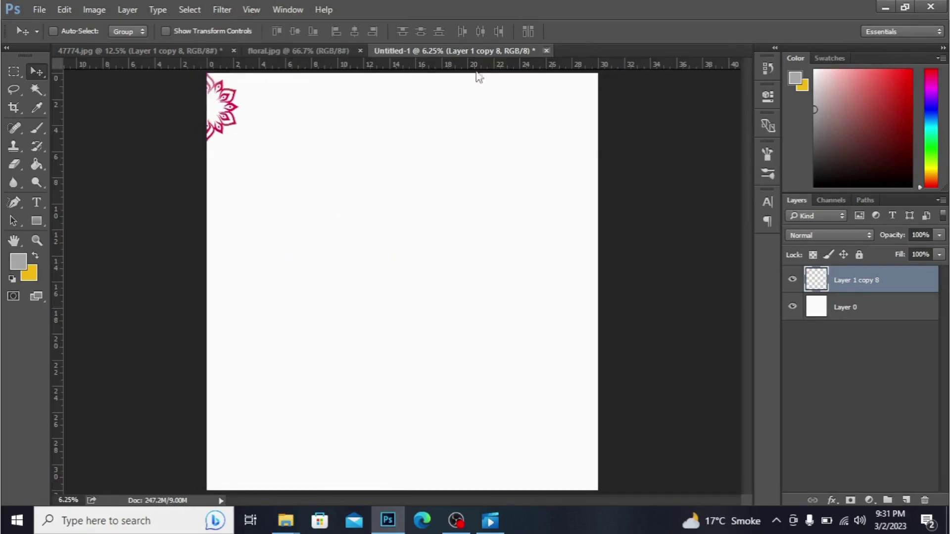
{"action": "left_click_drag", "start_coordinate": [415, 68], "coordinate": [461, 321]}
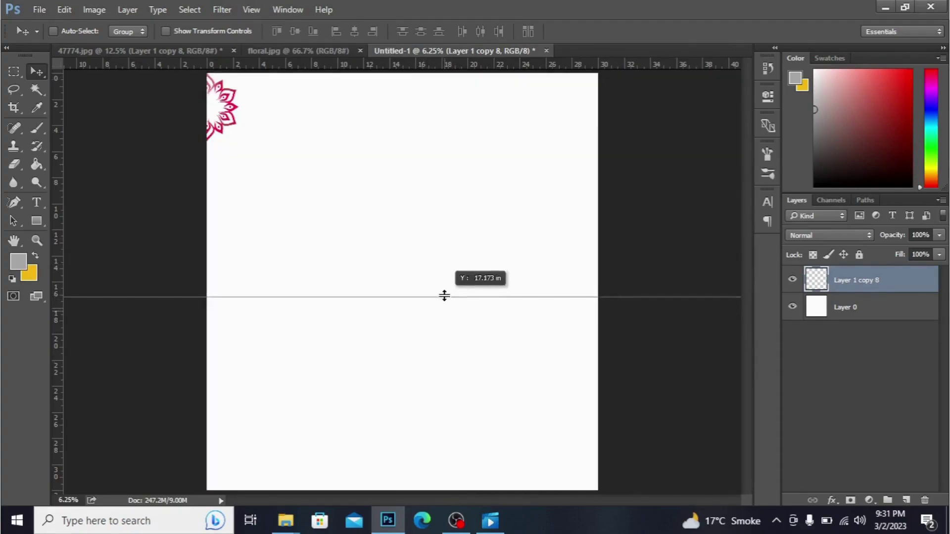
{"action": "left_click_drag", "start_coordinate": [461, 321], "coordinate": [438, 286]}
{"action": "mouse_move", "coordinate": [58, 212]}
{"action": "left_mouse_down"}
{"action": "mouse_move", "coordinate": [423, 255]}
{"action": "mouse_move", "coordinate": [390, 262]}
{"action": "mouse_move", "coordinate": [403, 261]}
{"action": "left_mouse_up"}
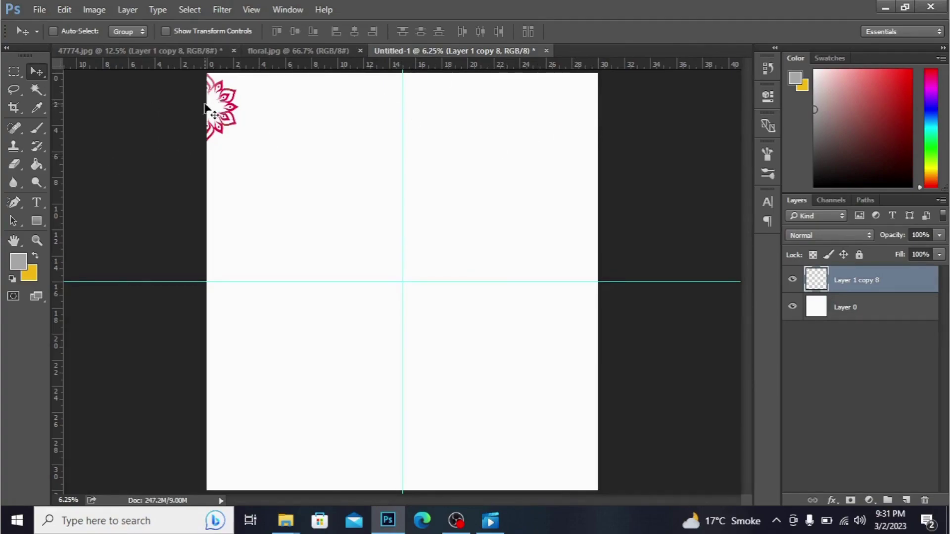
Step: Alt-drag a duplicate flower to the right along the top edge
{"action": "mouse_move", "coordinate": [223, 123]}
{"action": "left_mouse_down"}
{"action": "mouse_move", "coordinate": [311, 126]}
{"action": "mouse_move", "coordinate": [301, 91]}
{"action": "left_mouse_up"}
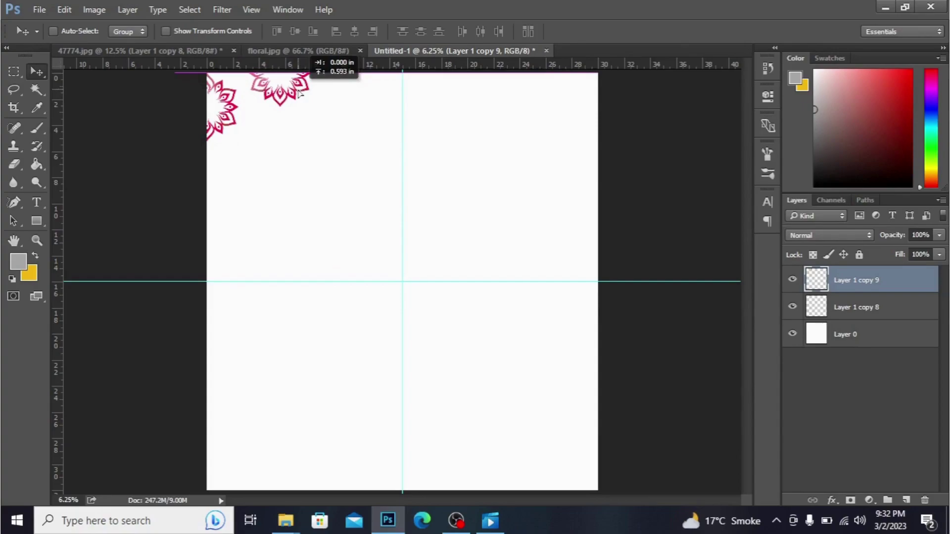
Step: Place another flower copy further along the top edge
{"action": "left_click_drag", "start_coordinate": [300, 91], "coordinate": [598, 90]}
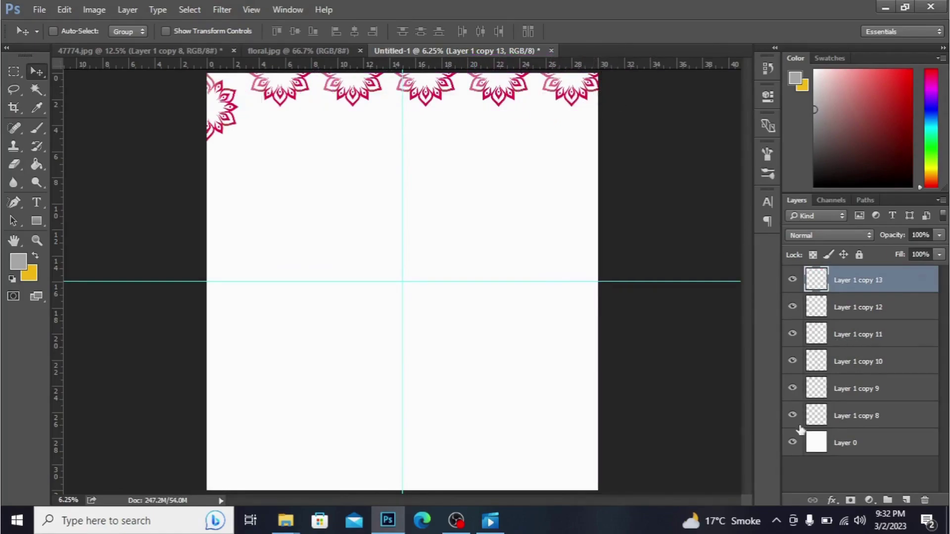
{"action": "left_click", "coordinate": [791, 416]}
{"action": "left_click", "coordinate": [792, 415]}
Step: Delete the corner flower's Layer 1 copy 8 and select the topmost flower copy layer
{"action": "left_click", "coordinate": [878, 421]}
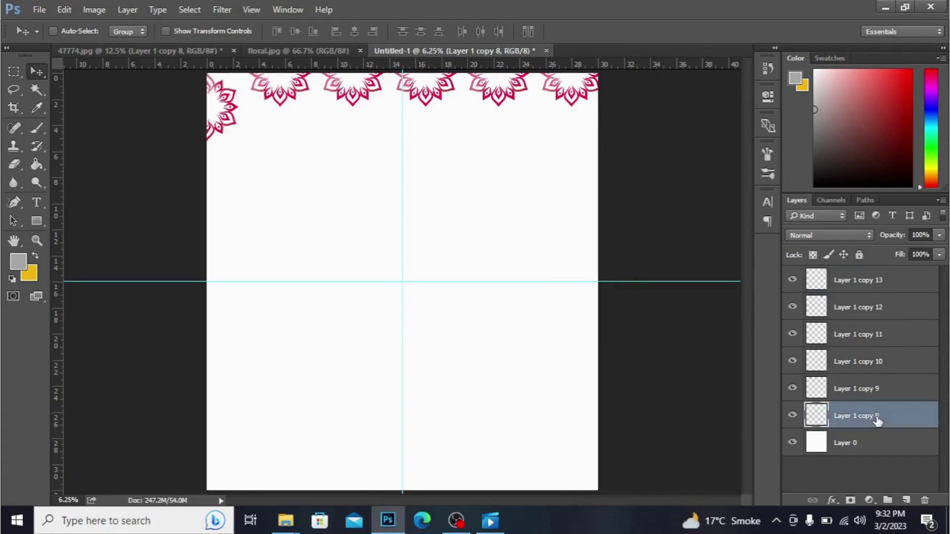
{"action": "left_click", "coordinate": [924, 500]}
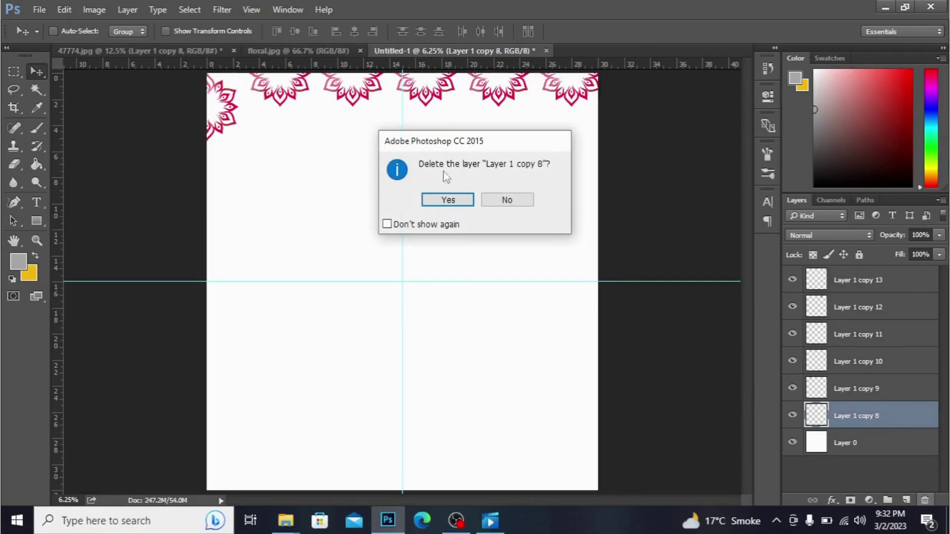
{"action": "left_click", "coordinate": [462, 205]}
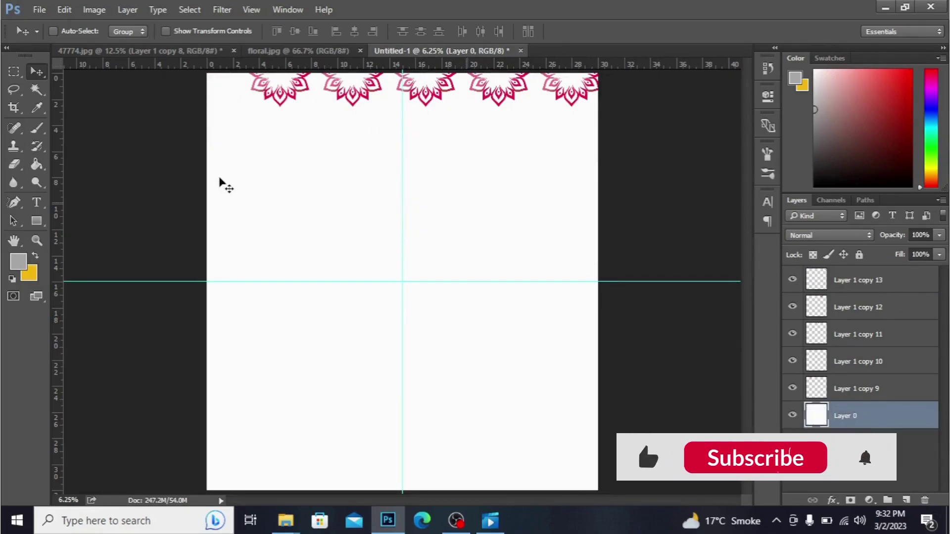
{"action": "left_click", "coordinate": [861, 280]}
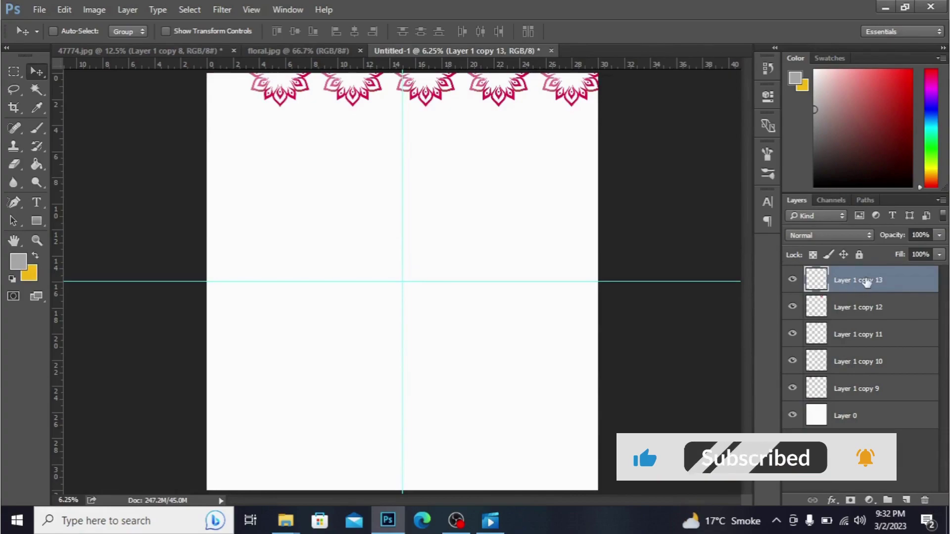
Step: Rebuild the top row, merge the row layers with Ctrl+E and move a row into an offset position
{"action": "key", "text": "ctrl"}
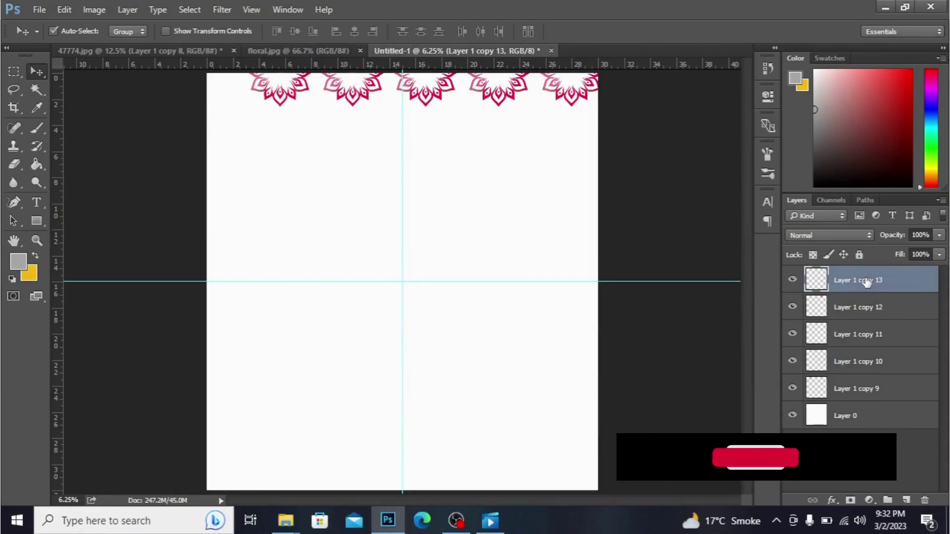
{"action": "key", "text": "Delete"}
{"action": "key", "text": "Delete"}
{"action": "key", "text": "Delete"}
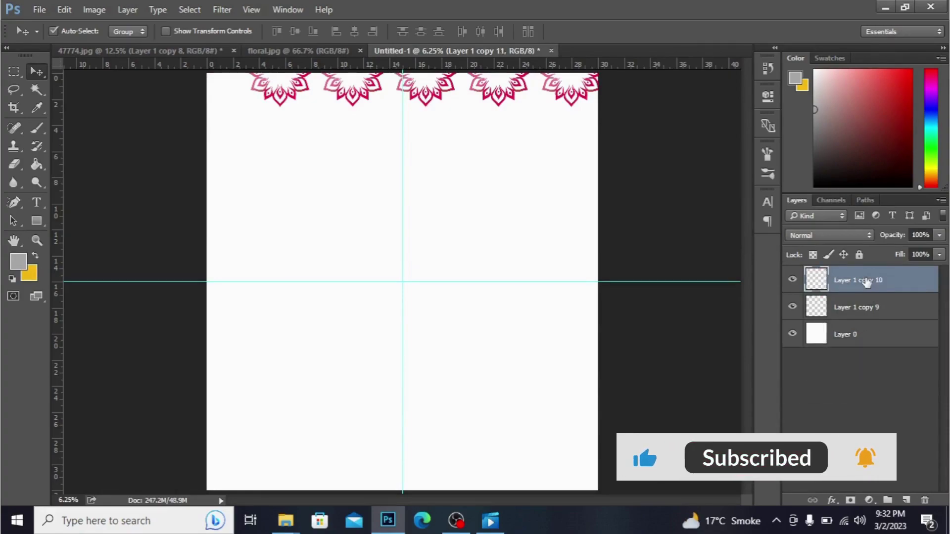
{"action": "key", "text": "Delete"}
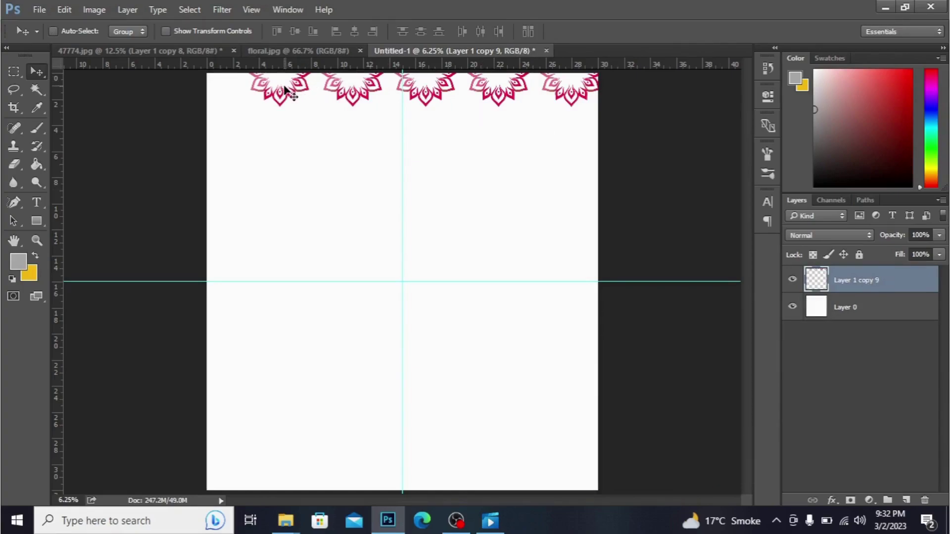
{"action": "left_click_drag", "start_coordinate": [284, 89], "coordinate": [67, 87]}
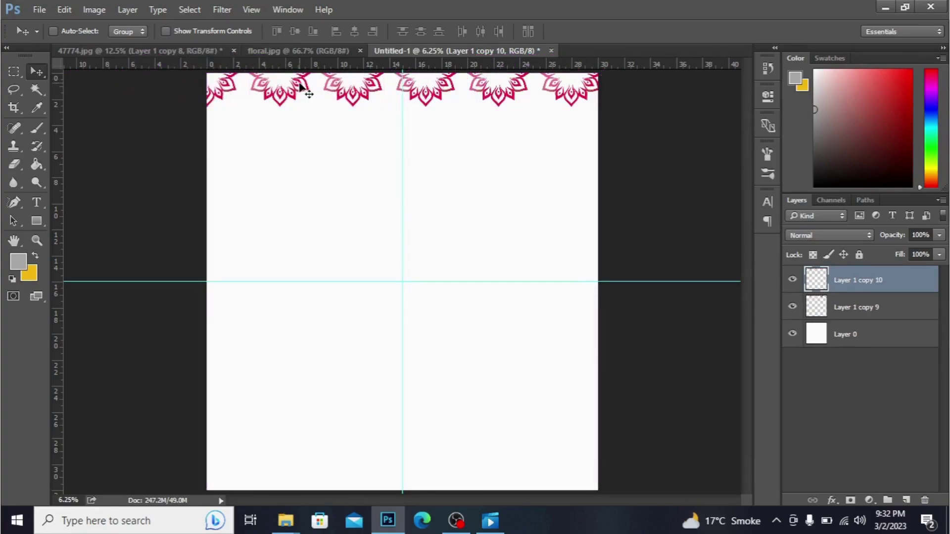
{"action": "left_click_drag", "start_coordinate": [301, 88], "coordinate": [158, 89]}
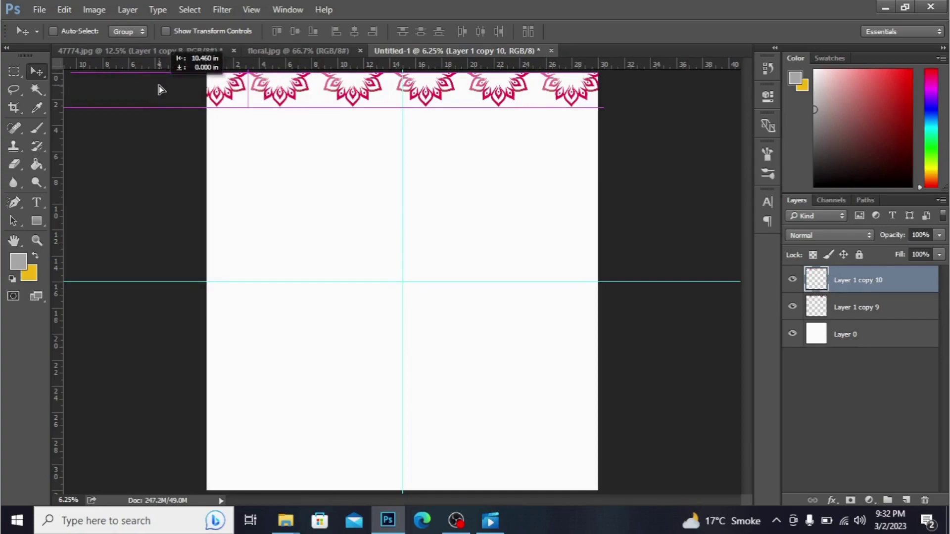
{"action": "left_click_drag", "start_coordinate": [158, 89], "coordinate": [158, 91]}
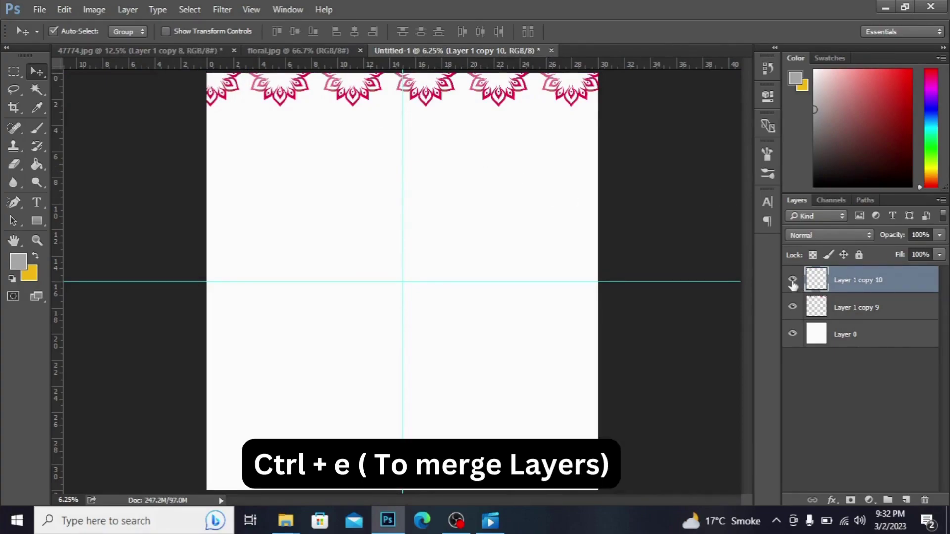
{"action": "key", "text": "ctrl+e"}
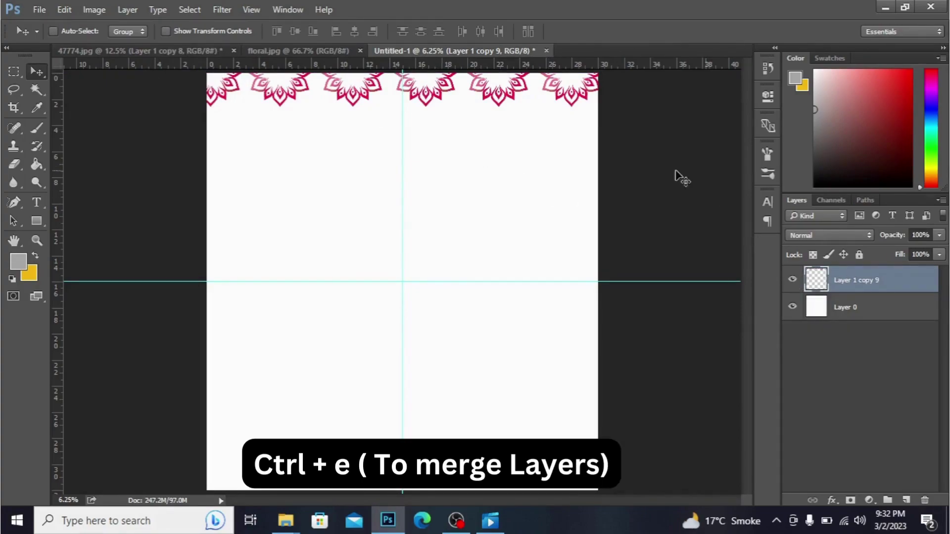
{"action": "mouse_move", "coordinate": [343, 87]}
{"action": "left_mouse_down"}
{"action": "mouse_move", "coordinate": [466, 110]}
{"action": "mouse_move", "coordinate": [458, 195]}
{"action": "mouse_move", "coordinate": [437, 182]}
{"action": "mouse_move", "coordinate": [444, 184]}
{"action": "left_mouse_up"}
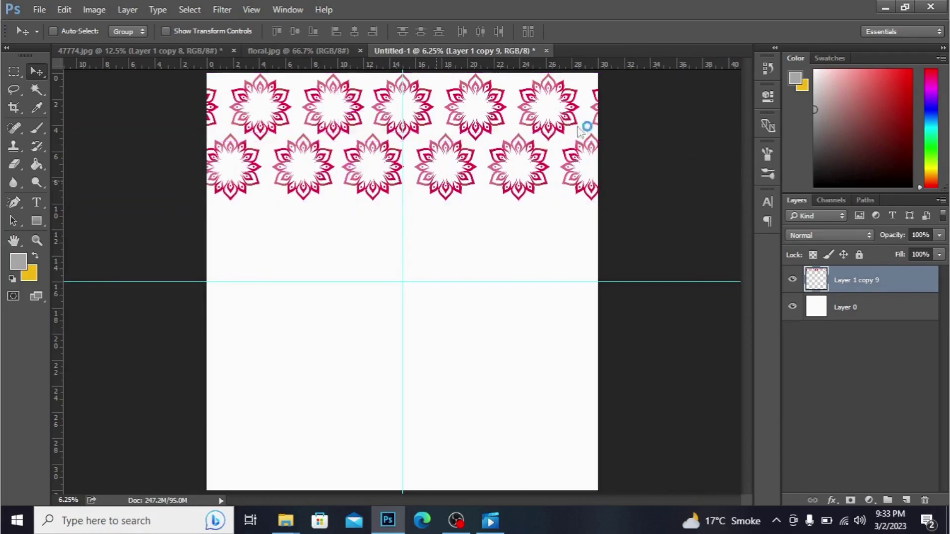
Step: Duplicate the two-row flower layer and merge the duplicate back into the rows
{"action": "key", "text": "ctrl+j"}
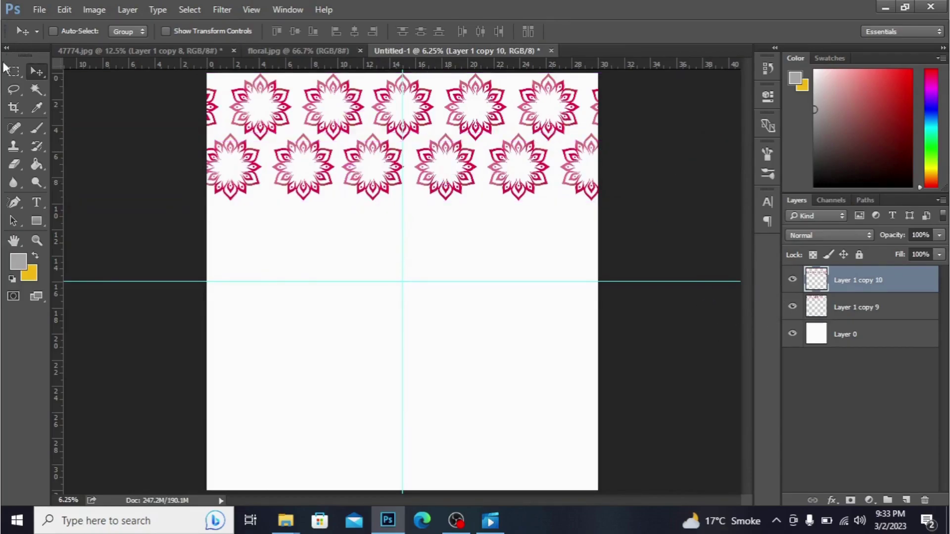
{"action": "left_click", "coordinate": [15, 71]}
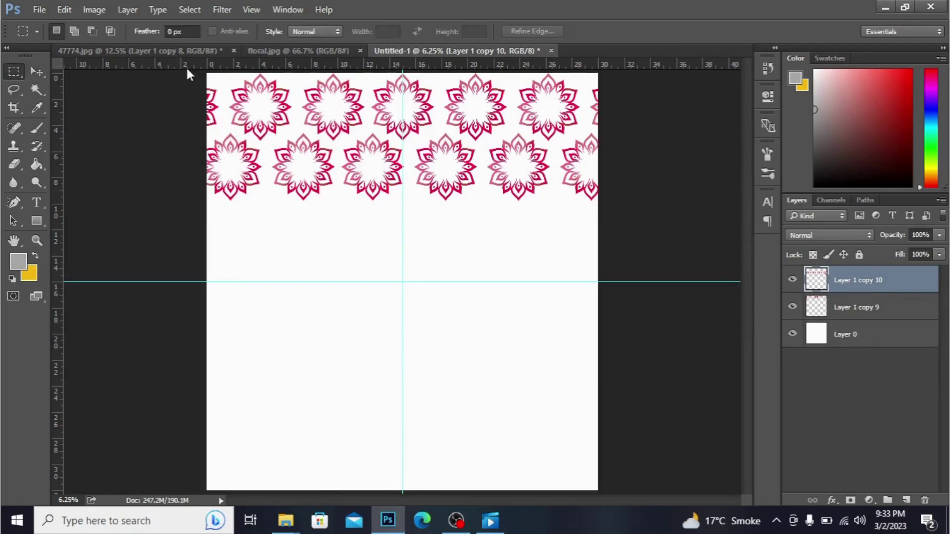
{"action": "mouse_move", "coordinate": [191, 70]}
{"action": "left_mouse_down"}
{"action": "mouse_move", "coordinate": [481, 192]}
{"action": "mouse_move", "coordinate": [669, 249]}
{"action": "left_mouse_up"}
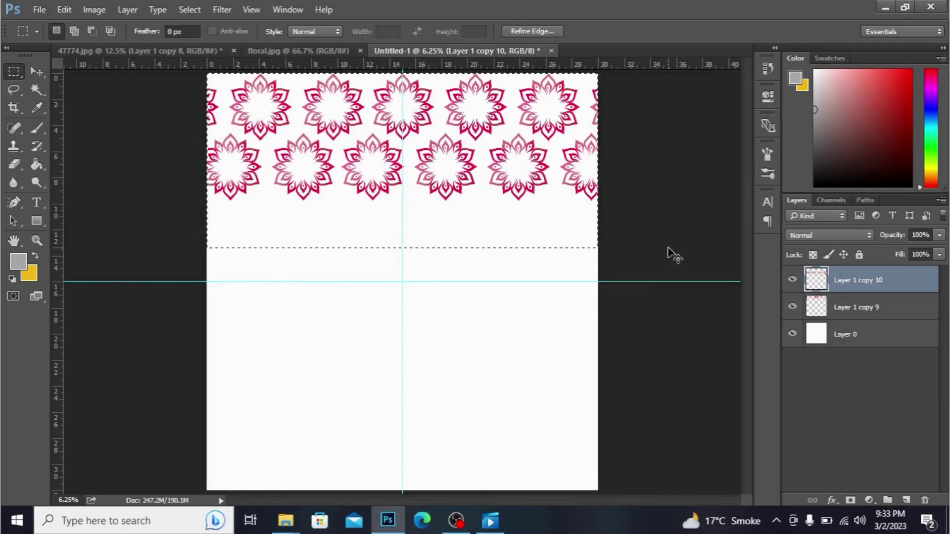
{"action": "key", "text": "Delete"}
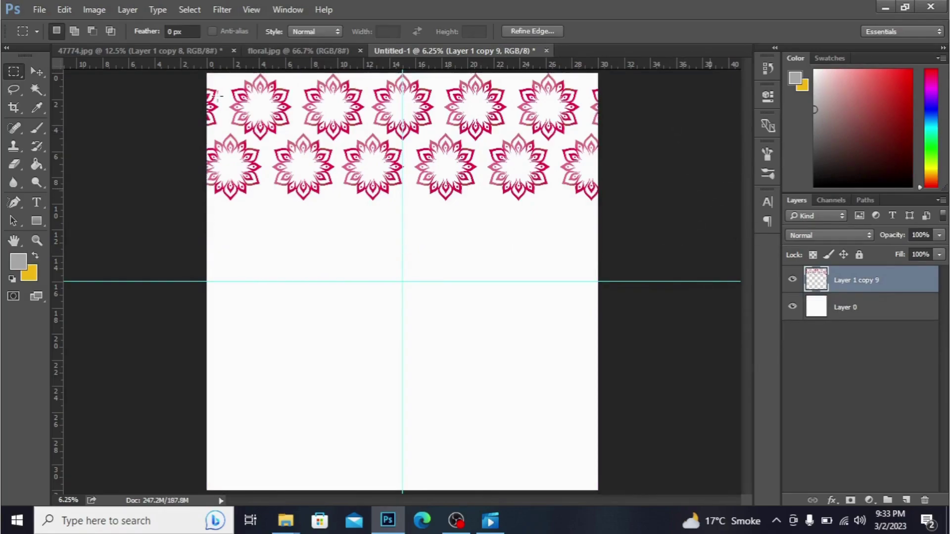
{"action": "key", "text": "ctrl+d"}
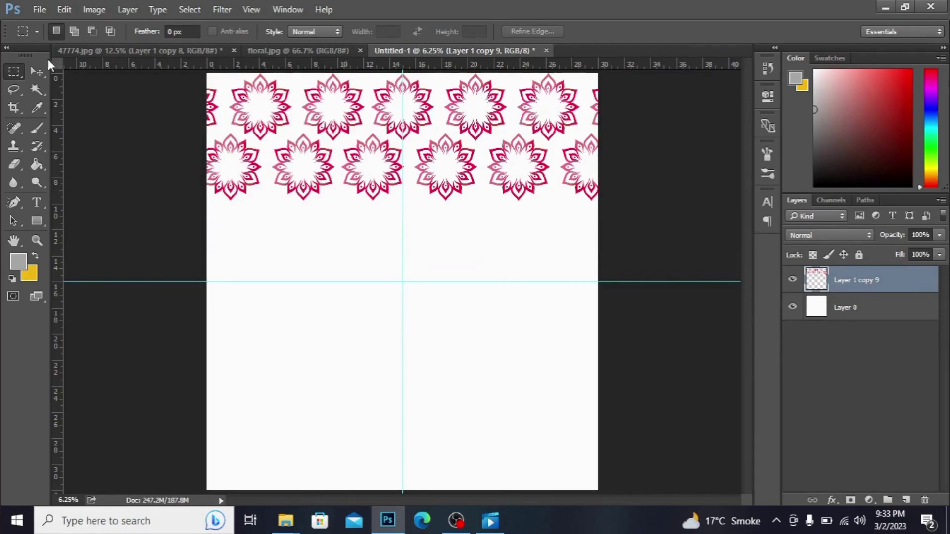
{"action": "left_click", "coordinate": [39, 69]}
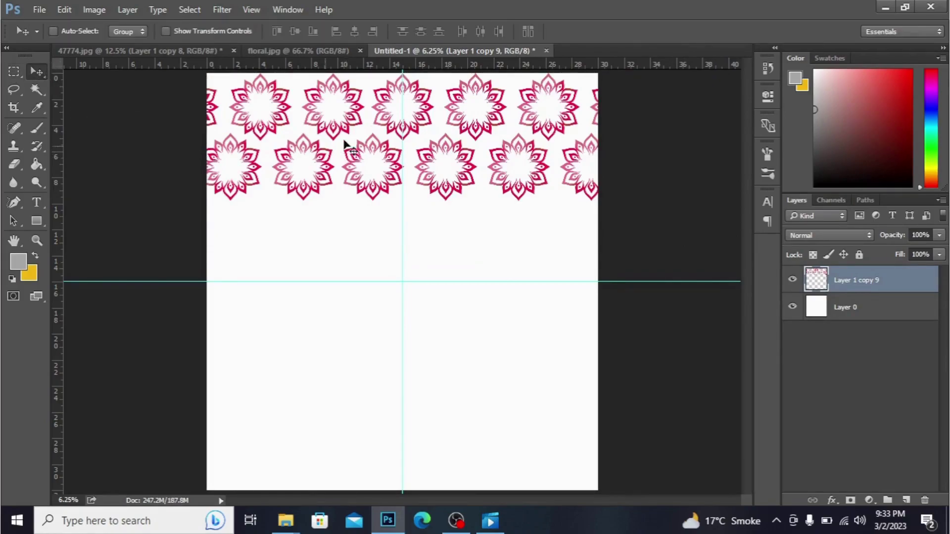
Step: Alt-drag copies of the flower rows downward until the whole page is tiled
{"action": "left_click_drag", "start_coordinate": [340, 117], "coordinate": [349, 236]}
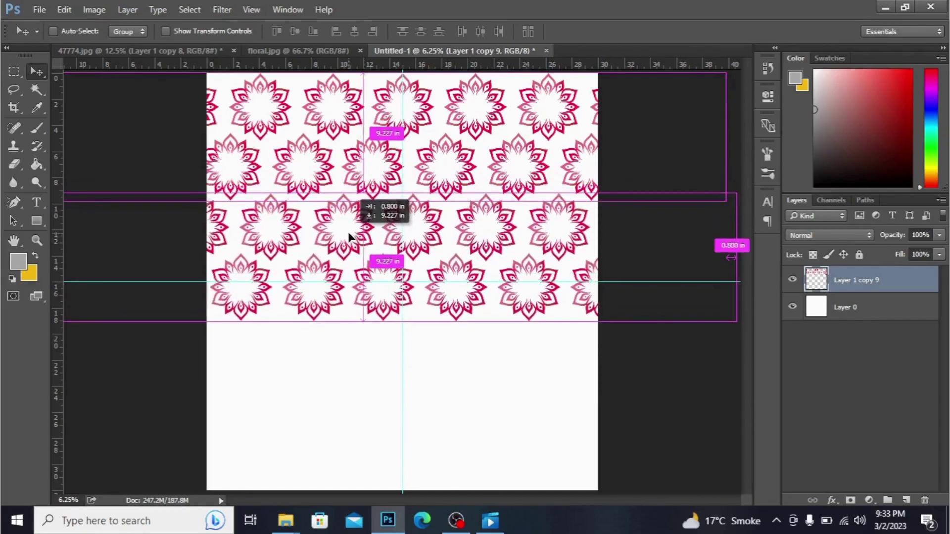
{"action": "left_click_drag", "start_coordinate": [349, 236], "coordinate": [347, 232]}
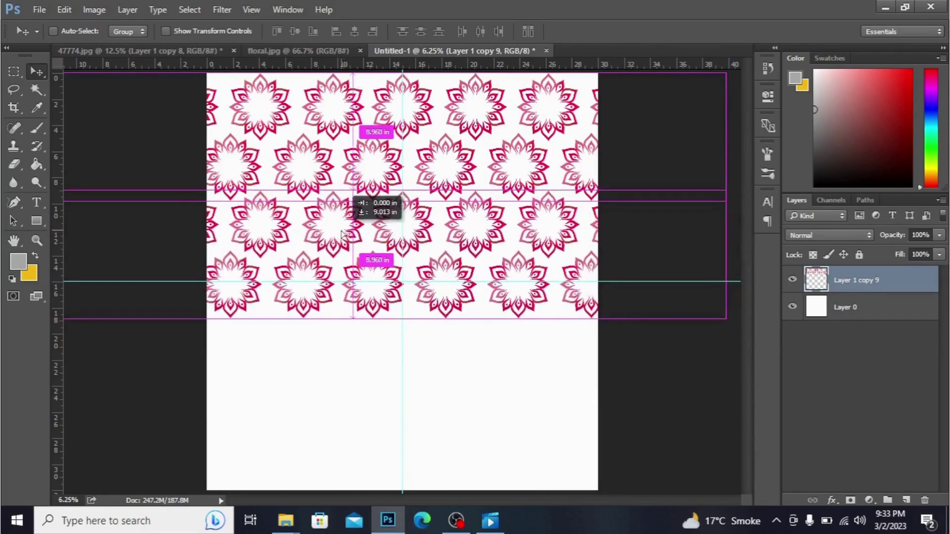
{"action": "left_click_drag", "start_coordinate": [347, 232], "coordinate": [343, 234]}
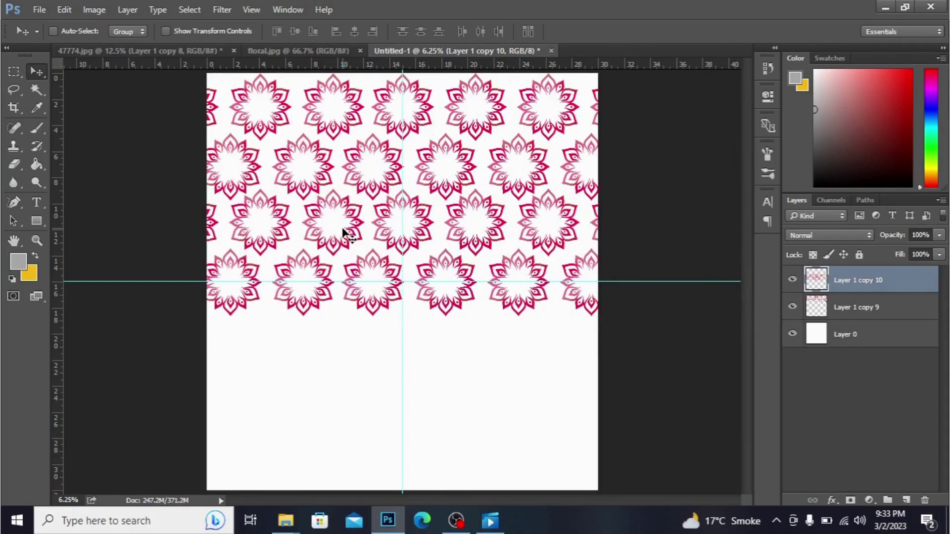
{"action": "left_click_drag", "start_coordinate": [345, 233], "coordinate": [357, 361]}
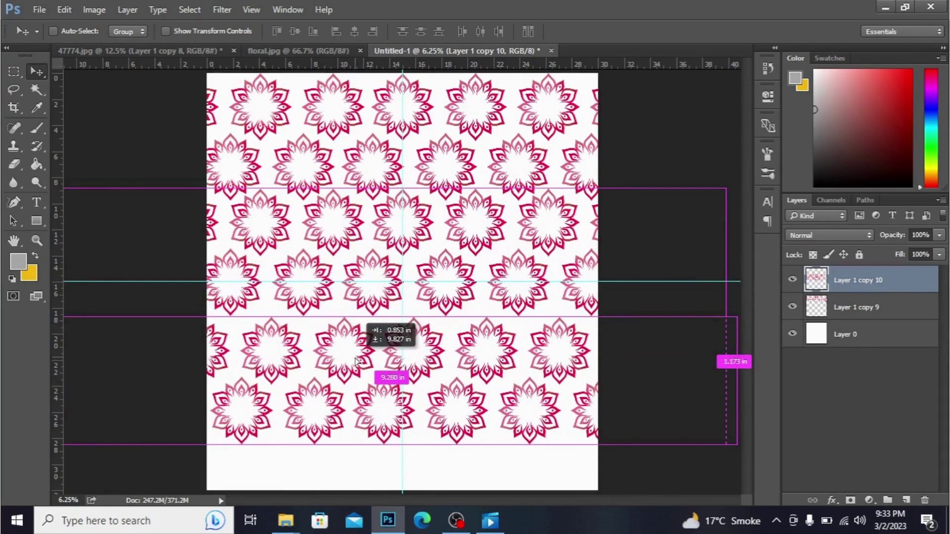
{"action": "mouse_move", "coordinate": [358, 362]}
{"action": "left_mouse_down"}
{"action": "mouse_move", "coordinate": [330, 358]}
{"action": "mouse_move", "coordinate": [349, 347]}
{"action": "left_mouse_up"}
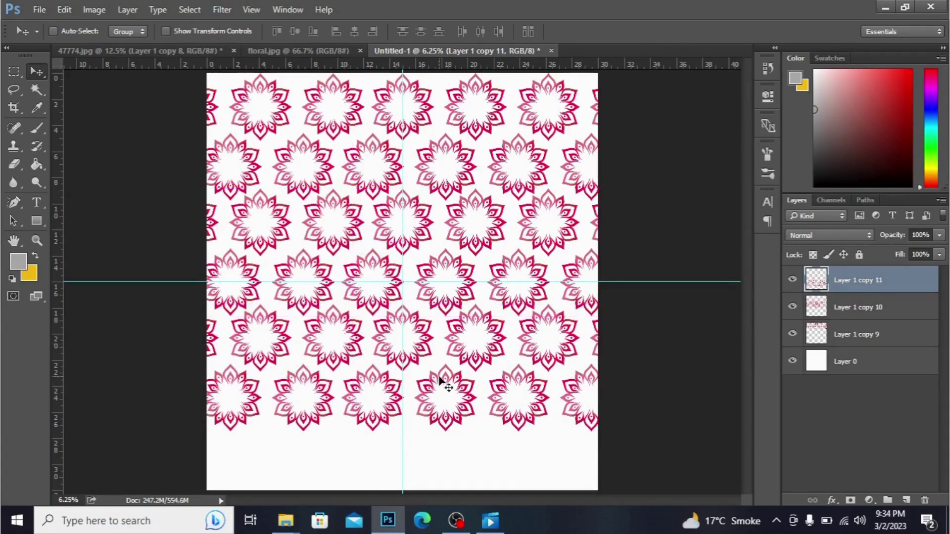
{"action": "mouse_move", "coordinate": [479, 351]}
{"action": "left_mouse_down"}
{"action": "mouse_move", "coordinate": [478, 482]}
{"action": "mouse_move", "coordinate": [481, 467]}
{"action": "left_mouse_up"}
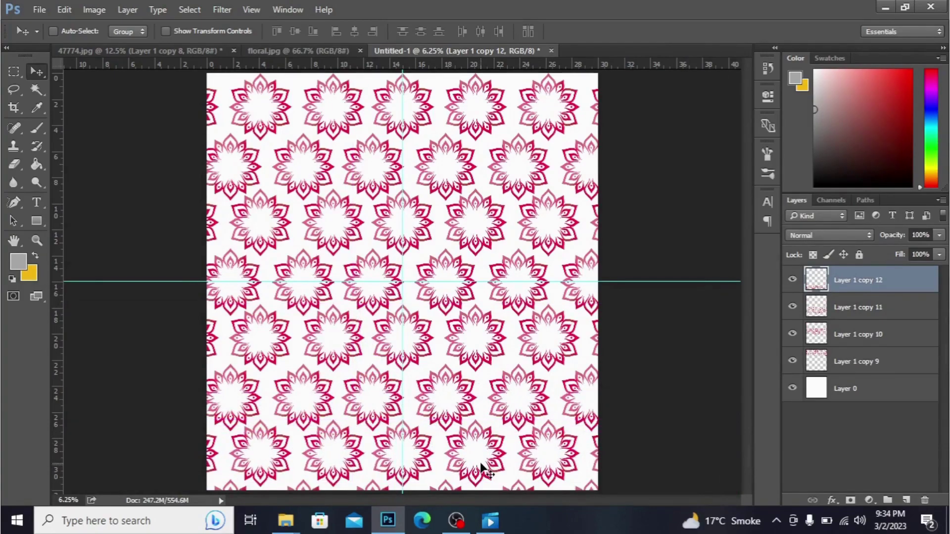
Step: Select Layer 0 and fill it with a pink foreground colour
{"action": "left_click", "coordinate": [857, 395]}
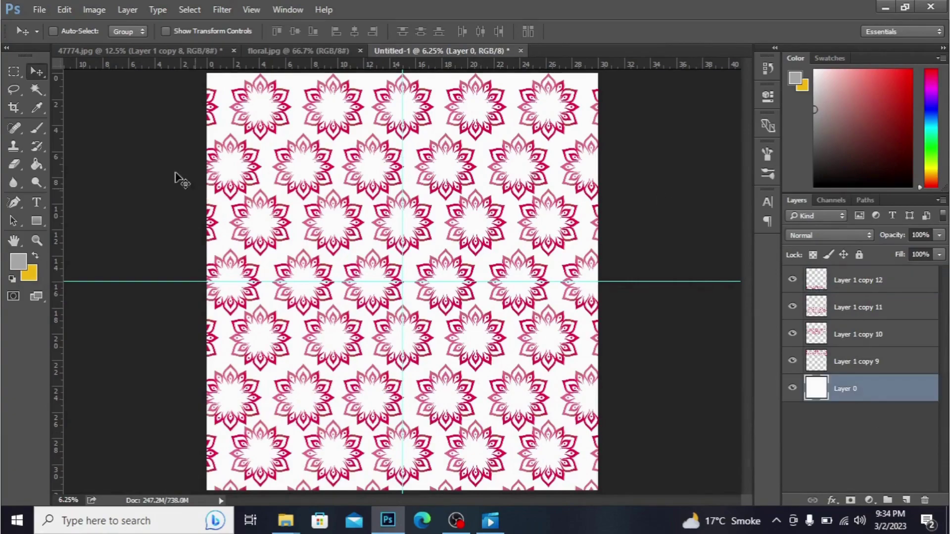
{"action": "left_click", "coordinate": [18, 263]}
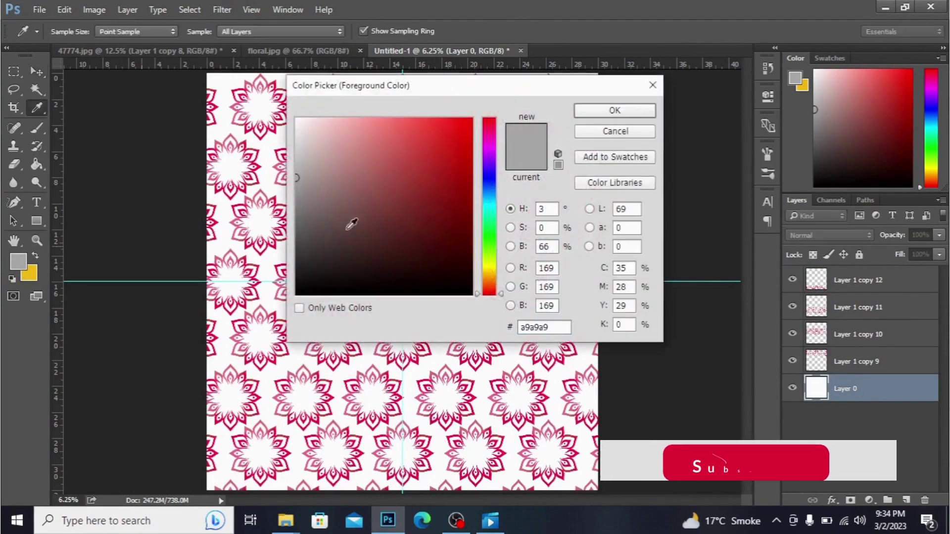
{"action": "left_click", "coordinate": [452, 126]}
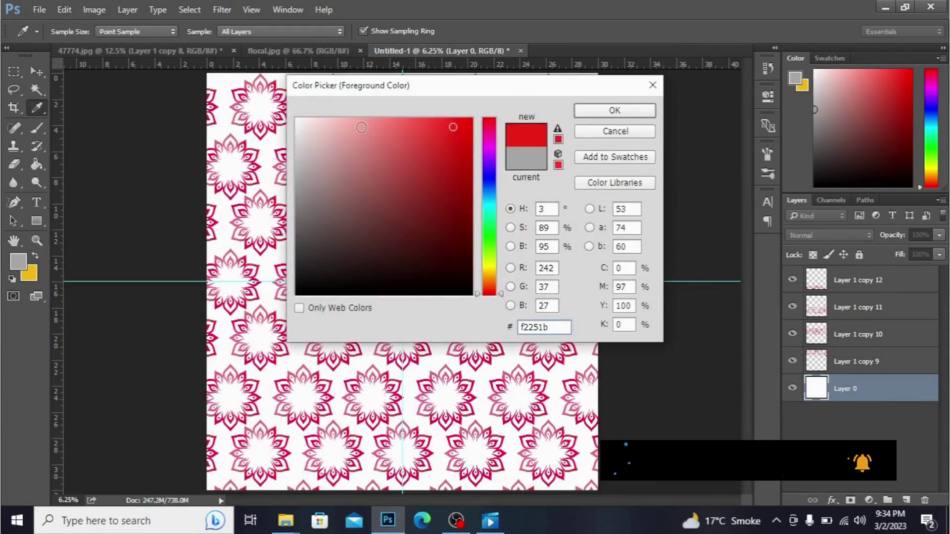
{"action": "left_click_drag", "start_coordinate": [358, 127], "coordinate": [365, 123]}
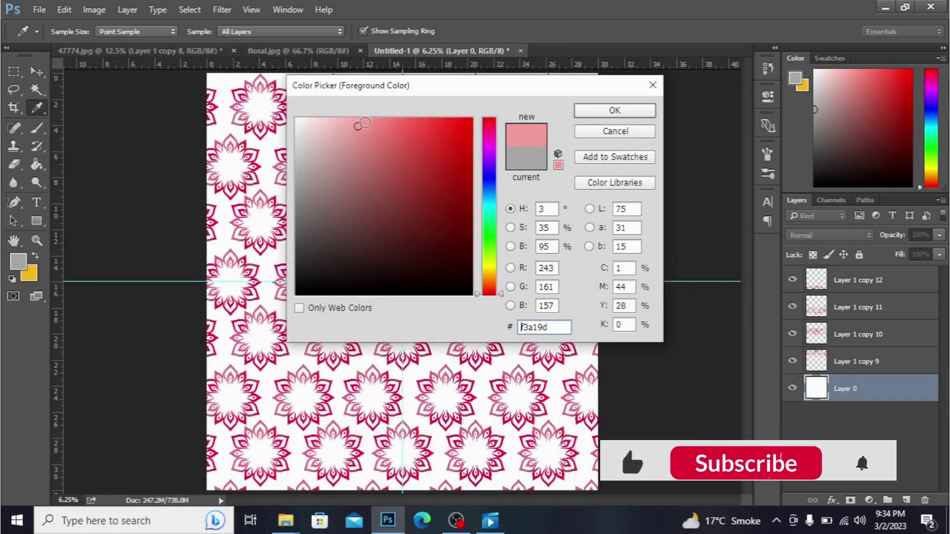
{"action": "left_click", "coordinate": [628, 110]}
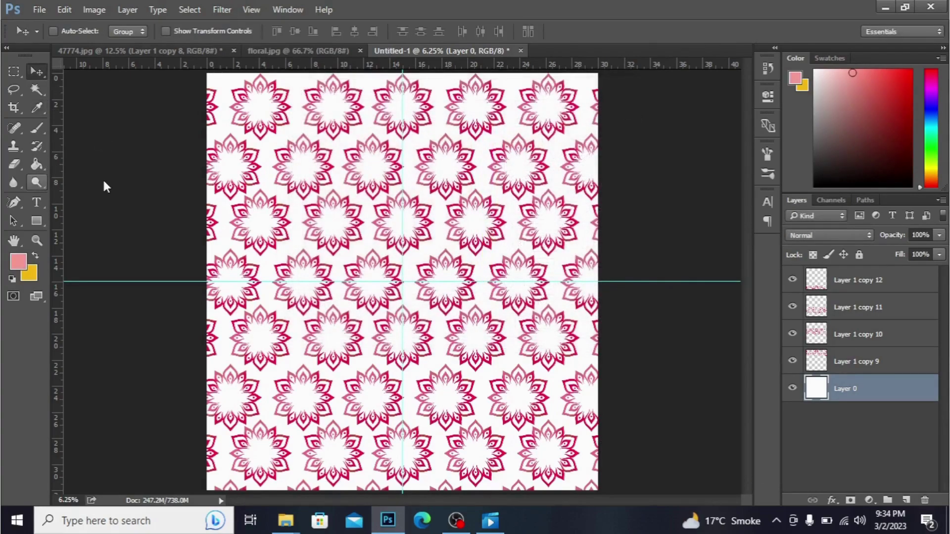
{"action": "key", "text": "alt+BackSpace"}
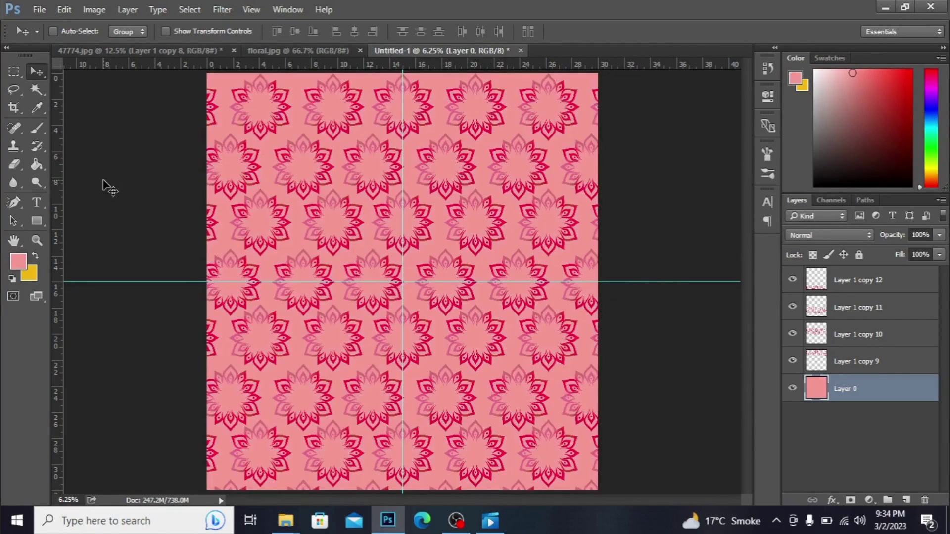
Step: Try yellow and then pale yellow fills on the background layer
{"action": "left_click", "coordinate": [19, 263]}
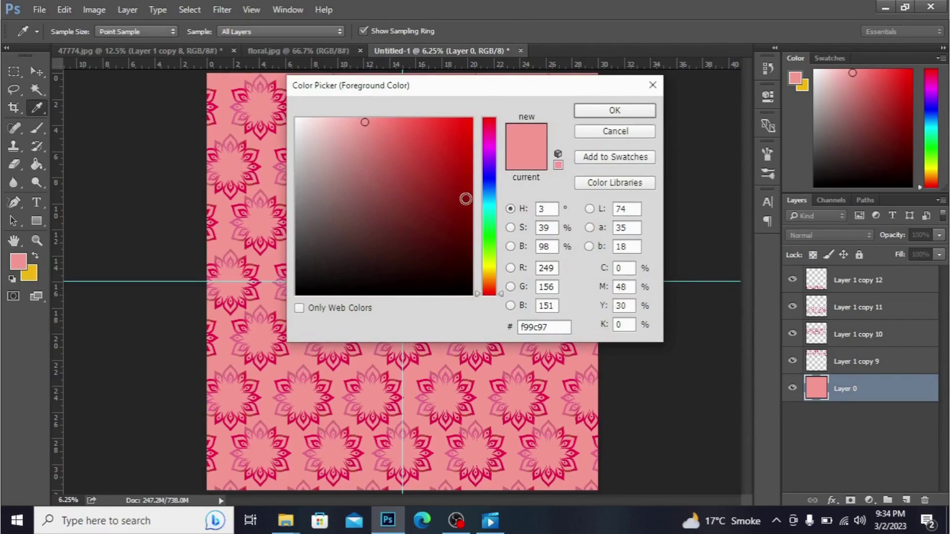
{"action": "left_click", "coordinate": [489, 203]}
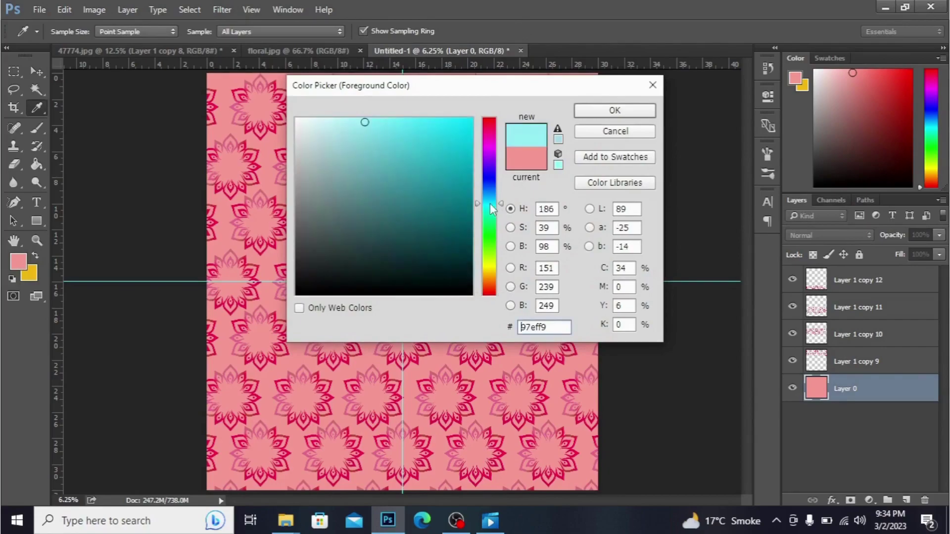
{"action": "left_click", "coordinate": [490, 268]}
{"action": "left_click", "coordinate": [410, 123]}
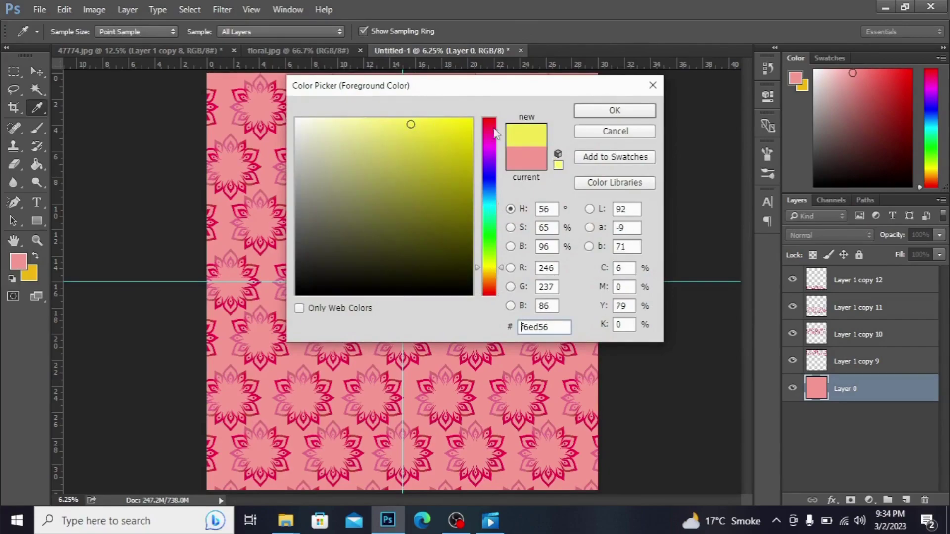
{"action": "left_click", "coordinate": [615, 110]}
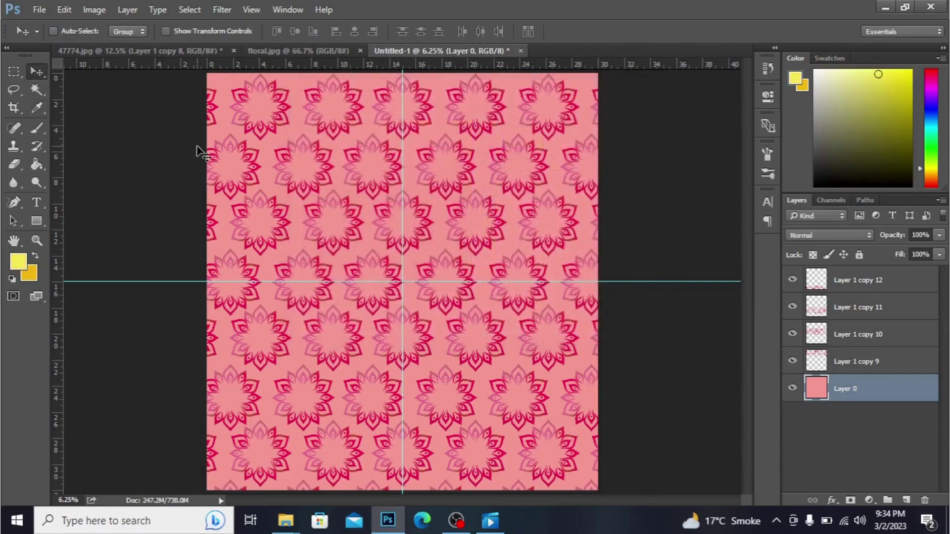
{"action": "key", "text": "alt+BackSpace"}
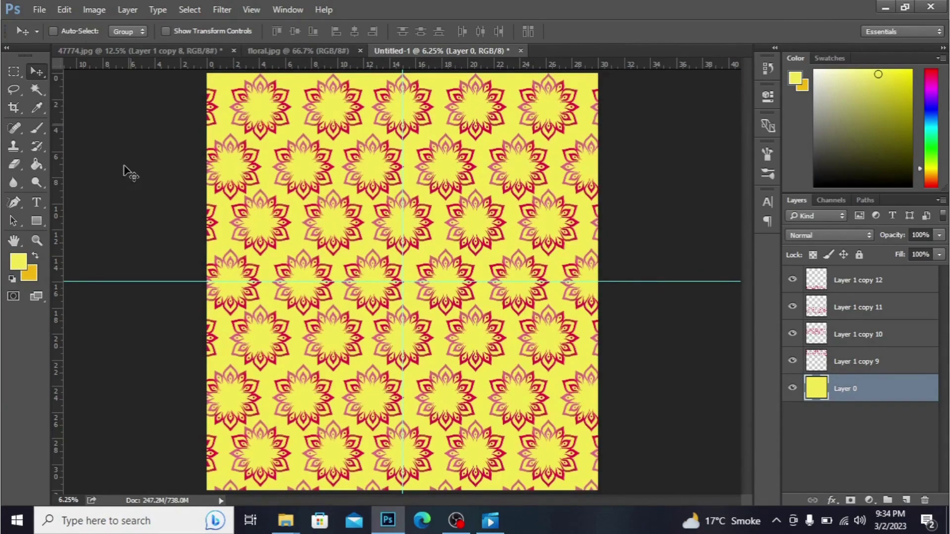
{"action": "left_click", "coordinate": [18, 261]}
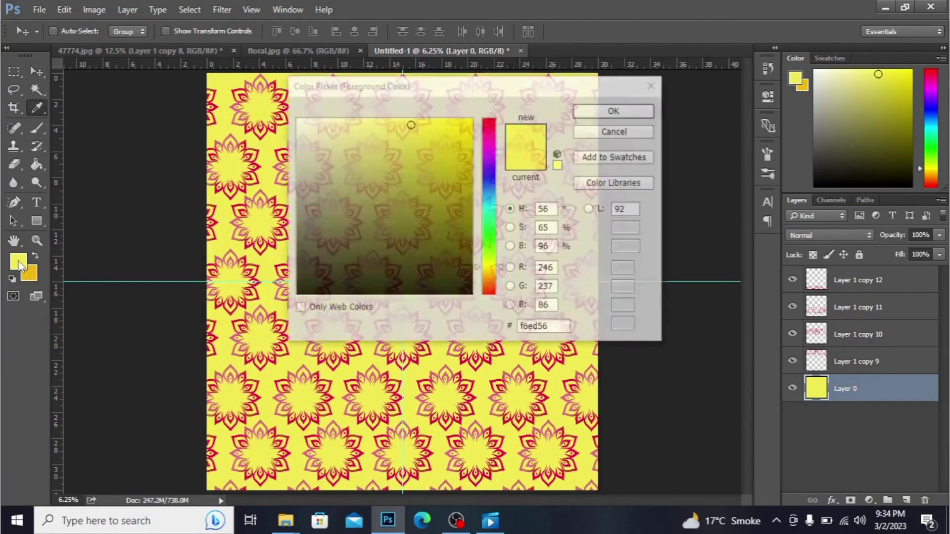
{"action": "left_click", "coordinate": [394, 127]}
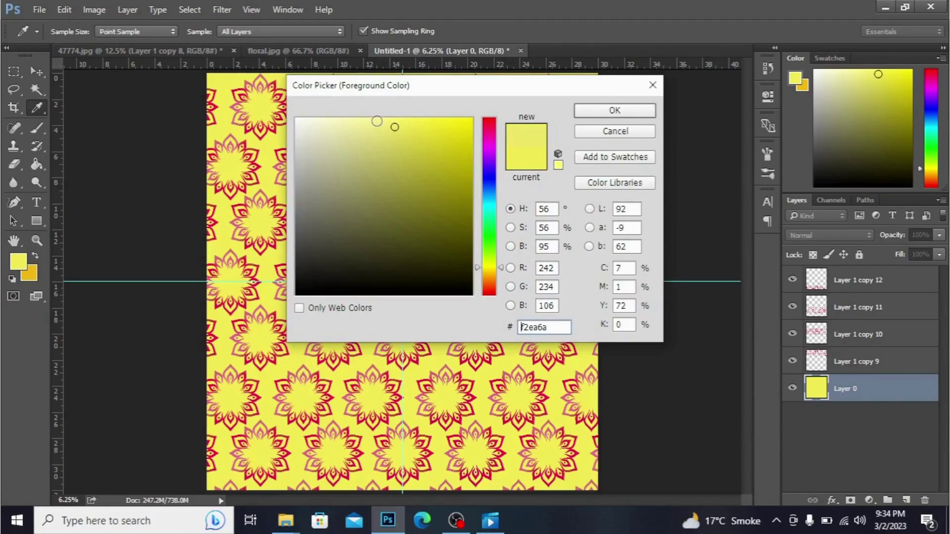
{"action": "left_click", "coordinate": [376, 122]}
{"action": "left_click", "coordinate": [617, 111]}
{"action": "key", "text": "v"}
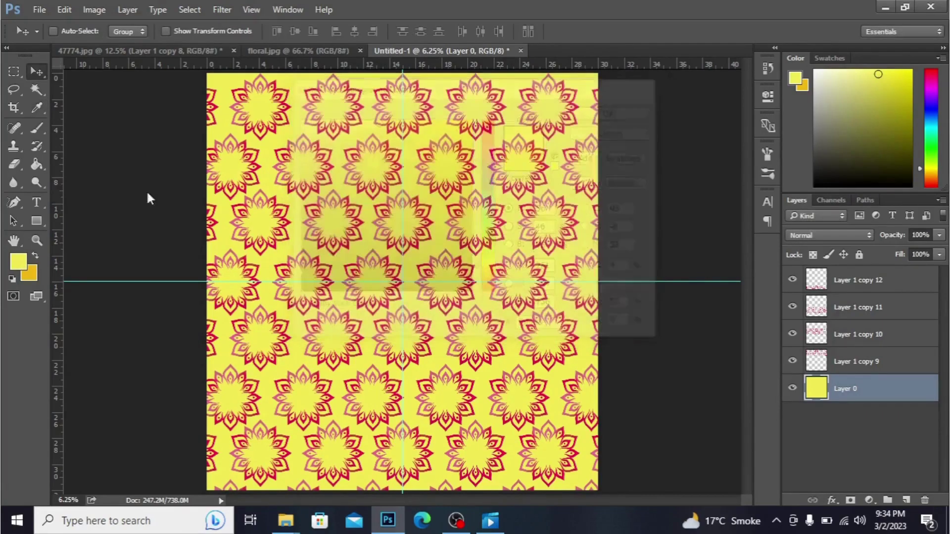
{"action": "key", "text": "alt+BackSpace"}
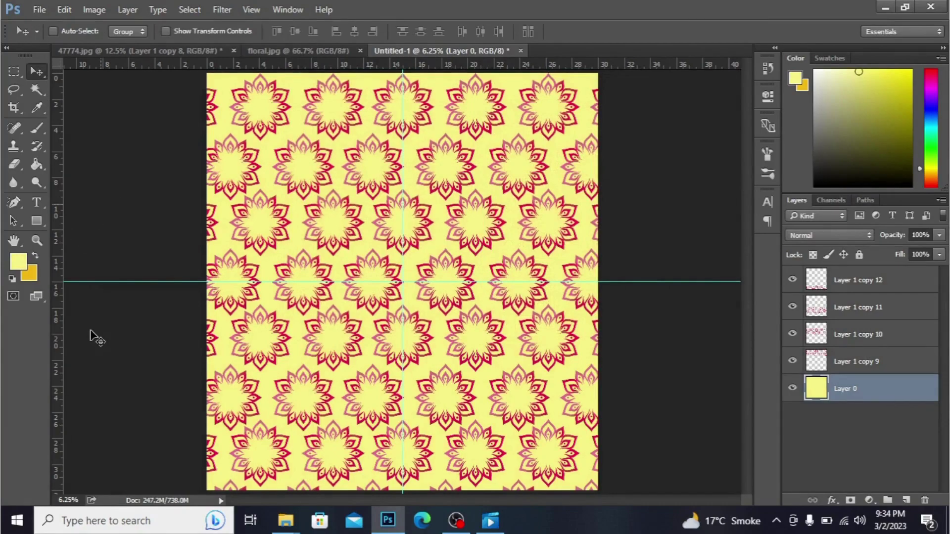
Step: Fill the background layer with solid black
{"action": "left_click", "coordinate": [16, 265]}
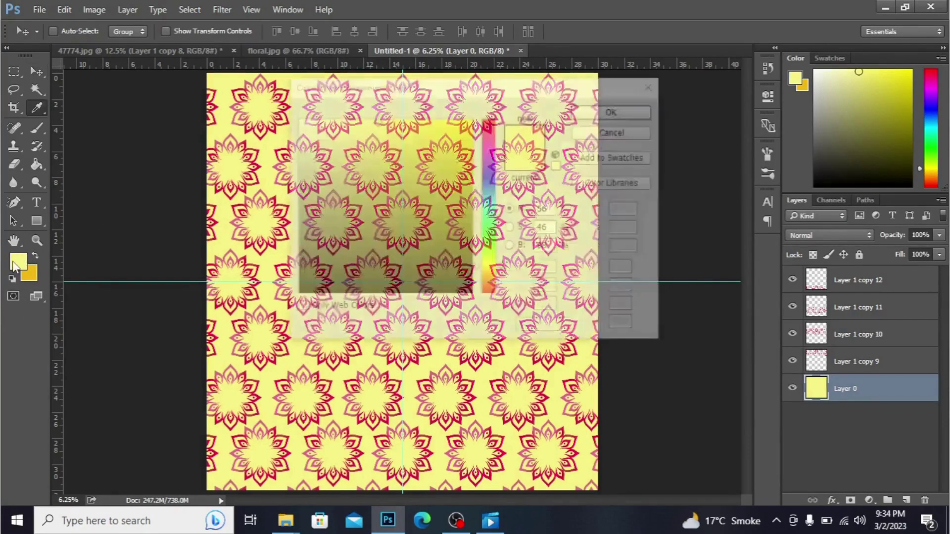
{"action": "left_click", "coordinate": [309, 292]}
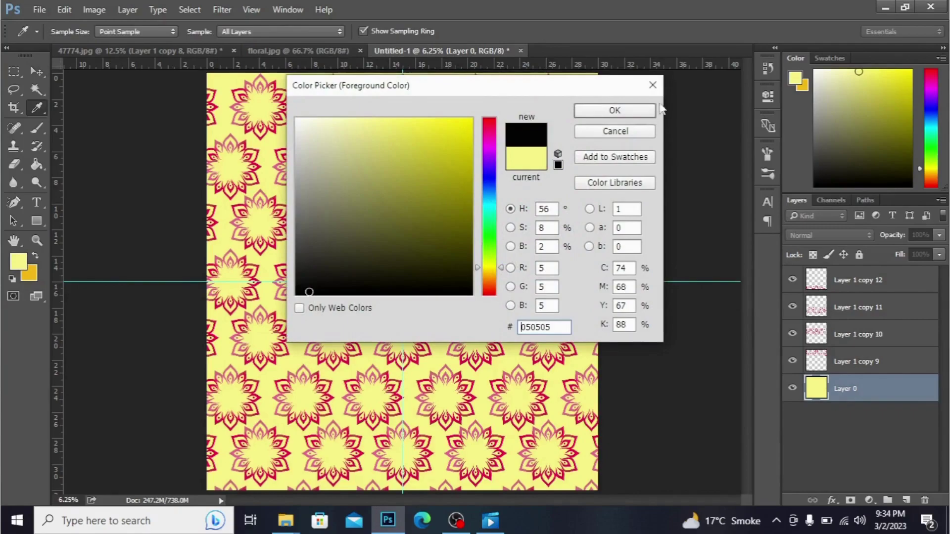
{"action": "left_click", "coordinate": [614, 110]}
{"action": "key", "text": "v"}
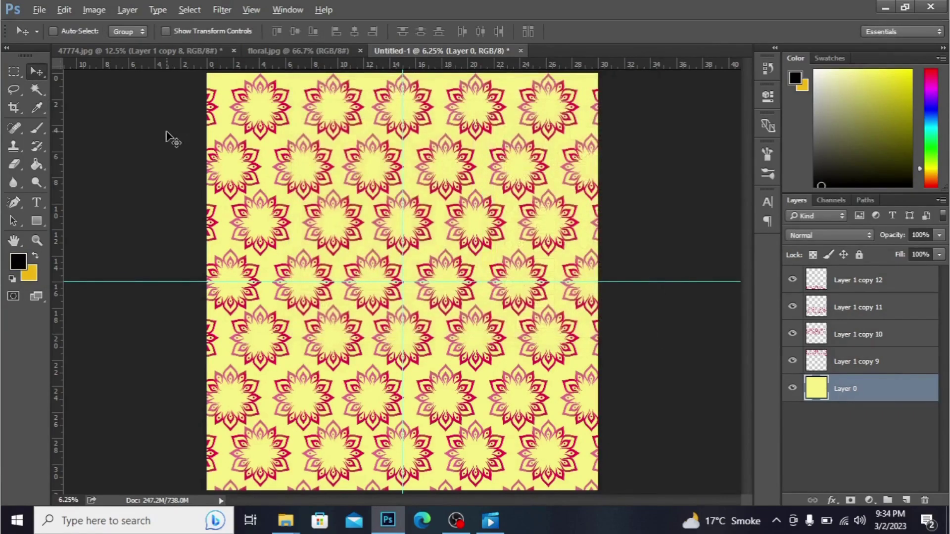
{"action": "key", "text": "alt+BackSpace"}
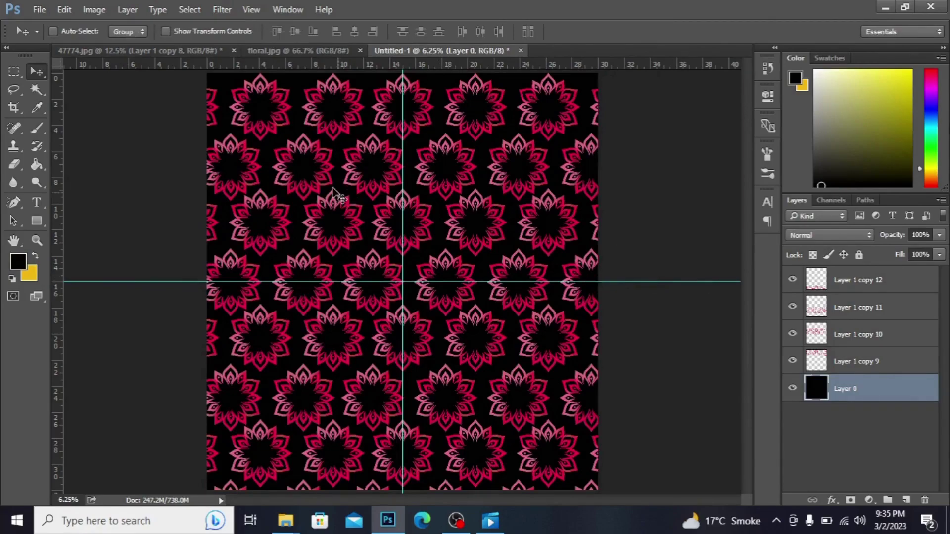
Step: Select the entire canvas with the Rectangular Marquee from top-left to bottom-right
{"action": "left_click", "coordinate": [14, 72]}
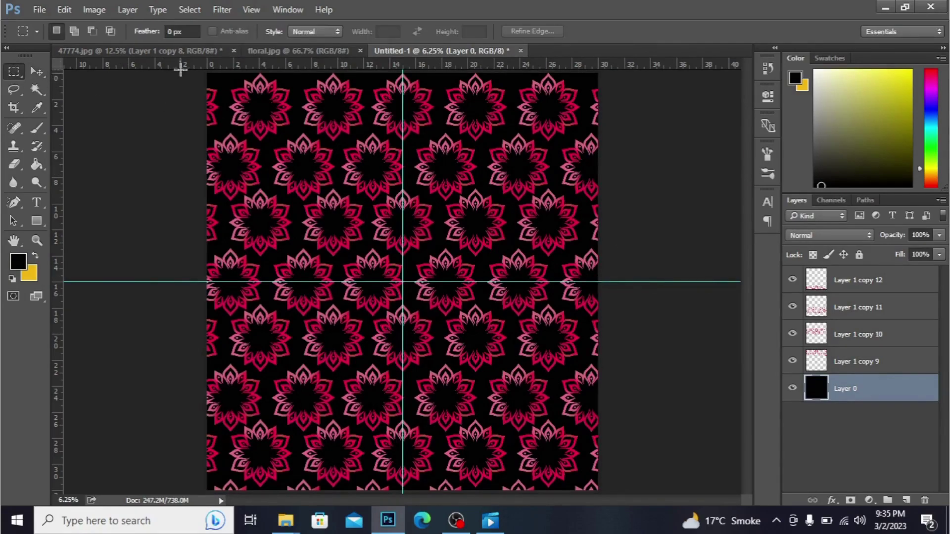
{"action": "left_click_drag", "start_coordinate": [190, 75], "coordinate": [533, 364]}
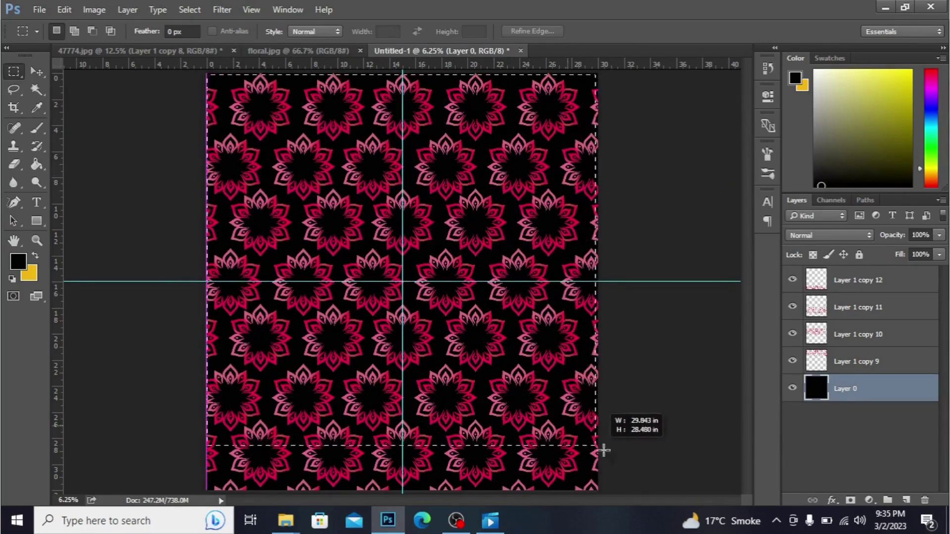
{"action": "left_click_drag", "start_coordinate": [533, 364], "coordinate": [613, 507]}
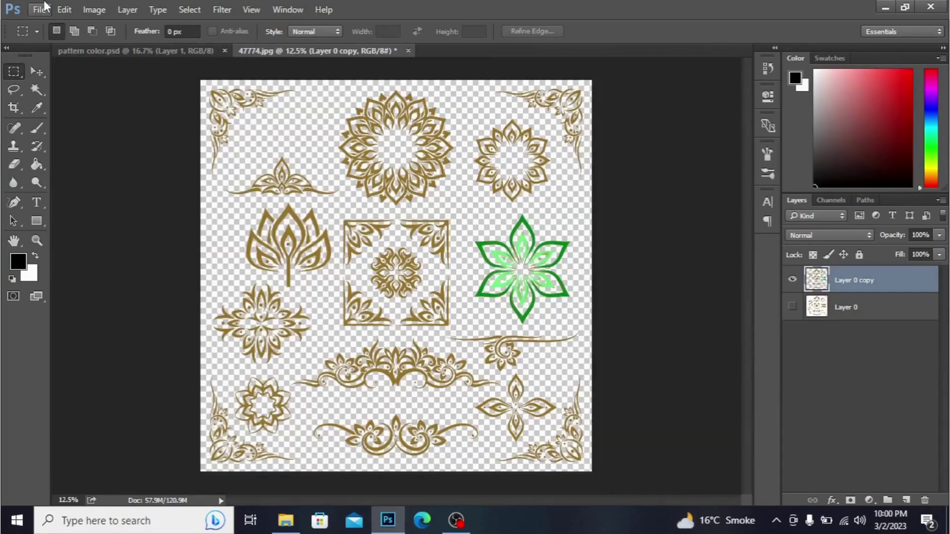
Step: Create a new 30 by 32 inch white document at 300 pixels per inch via File > New
{"action": "left_click", "coordinate": [42, 9]}
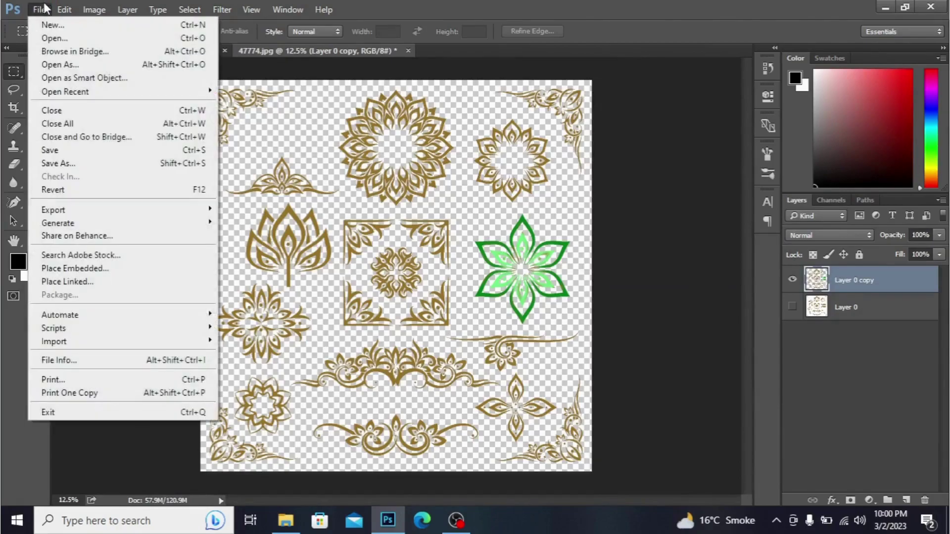
{"action": "left_click", "coordinate": [53, 27]}
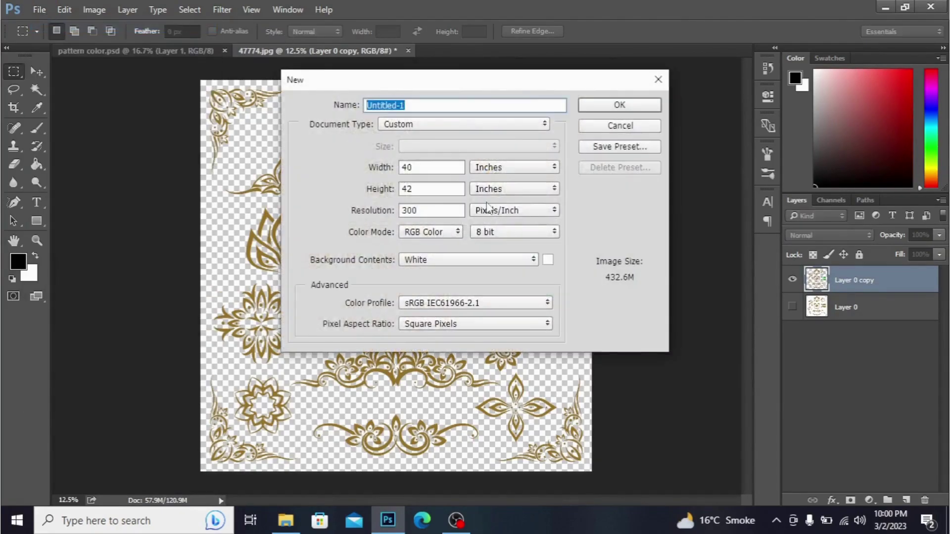
{"action": "left_click", "coordinate": [446, 167]}
{"action": "key", "text": "BackSpace"}
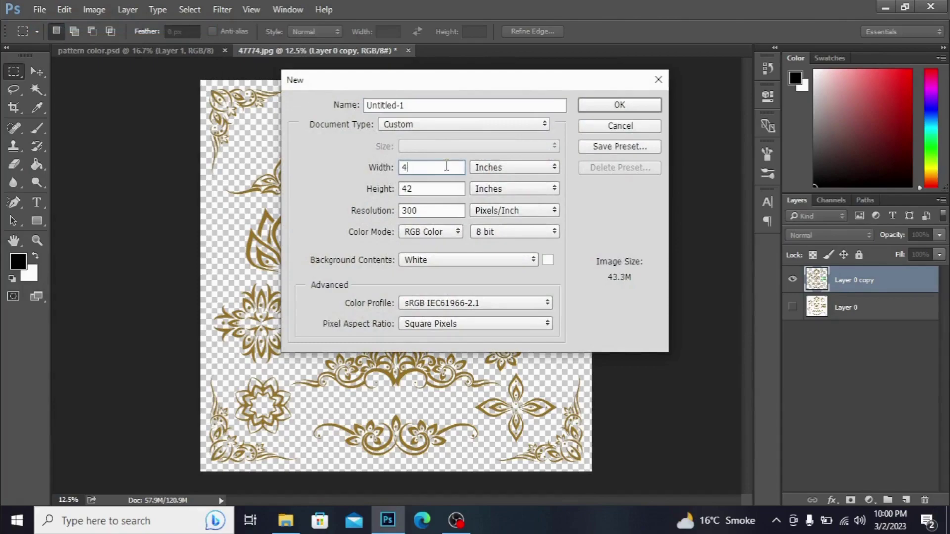
{"action": "type", "text": "30"}
{"action": "double_click", "coordinate": [408, 188]}
{"action": "type", "text": "3"}
{"action": "type", "text": "2"}
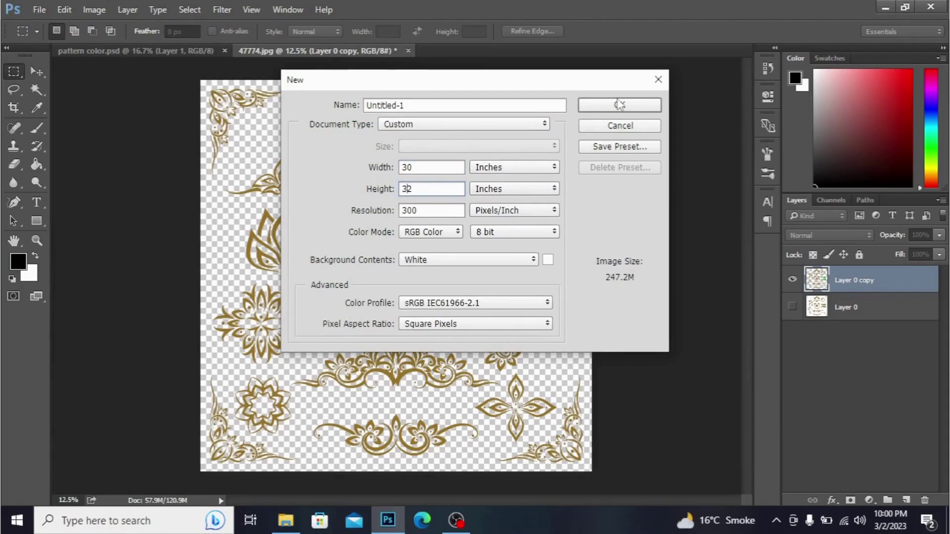
{"action": "left_click", "coordinate": [628, 105]}
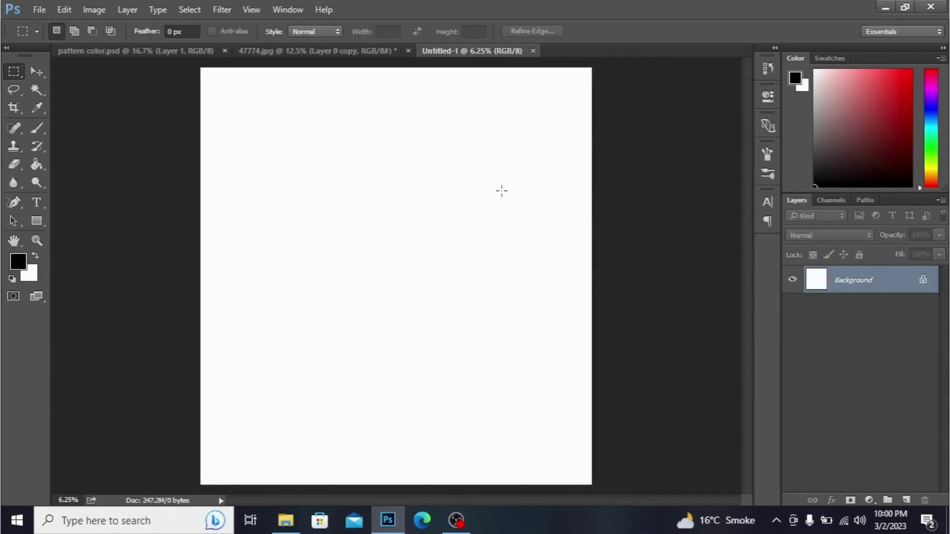
Step: Convert the Background into editable Layer 0, then return to the 47774.jpg ornament sheet
{"action": "left_click", "coordinate": [924, 280]}
{"action": "key", "text": "h"}
{"action": "double_click", "coordinate": [862, 280]}
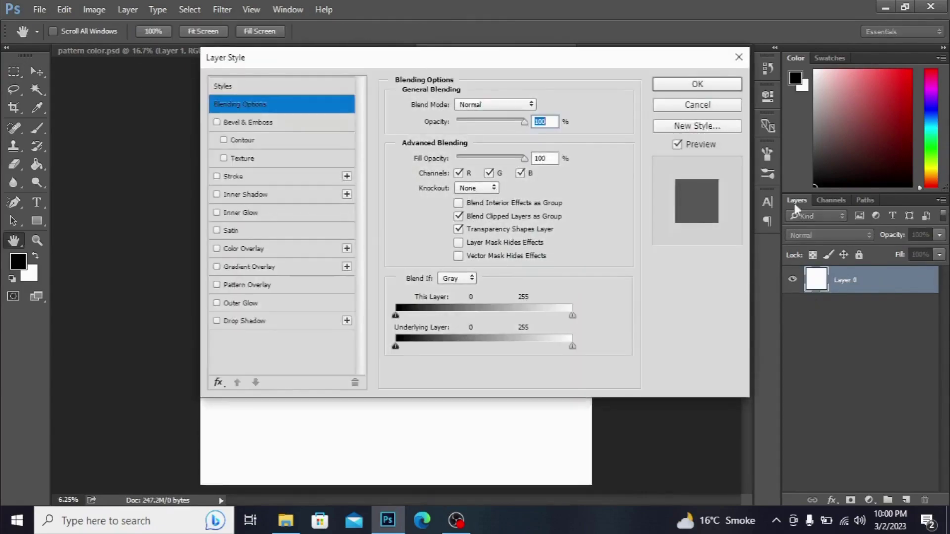
{"action": "left_click", "coordinate": [739, 57]}
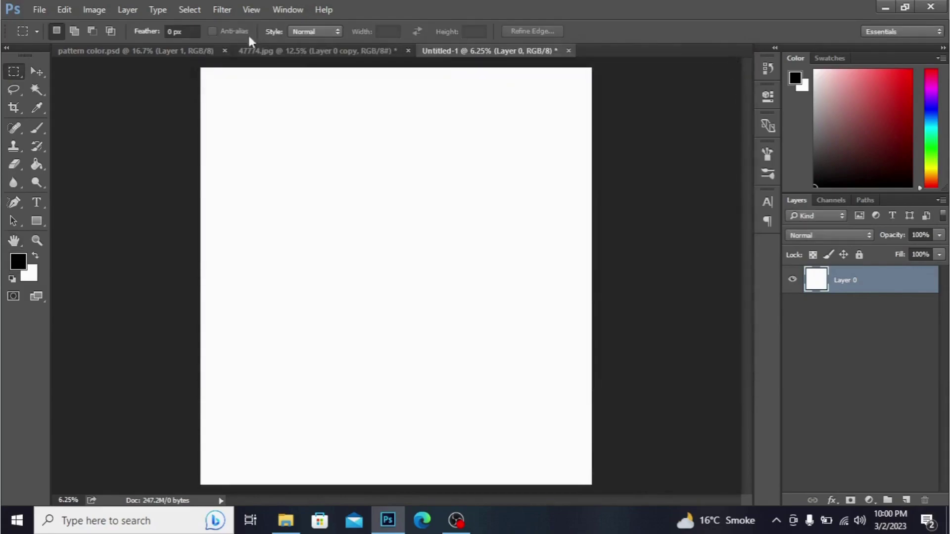
{"action": "left_click", "coordinate": [186, 50]}
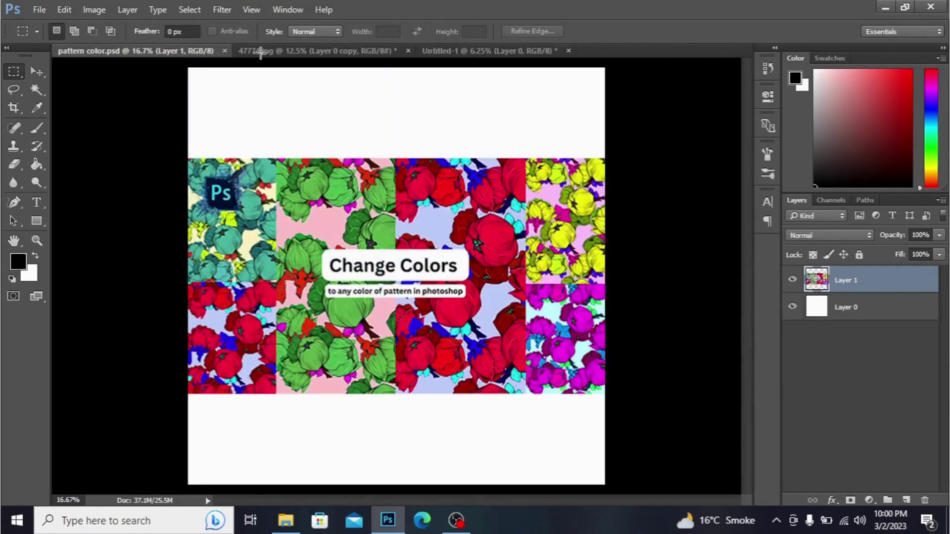
{"action": "left_click", "coordinate": [307, 52]}
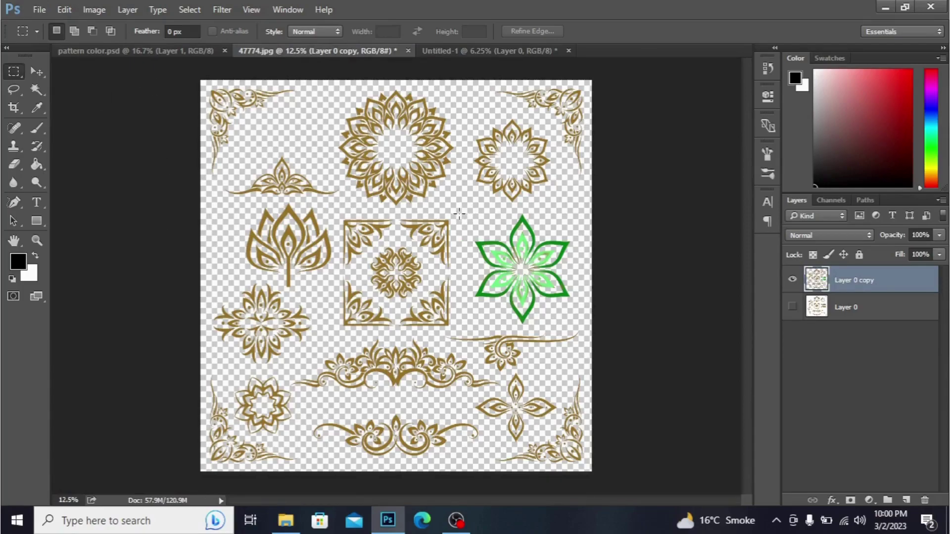
Step: Marquee-select the green six-petal flower and copy it onto a new Layer 1 via Layer Via Copy
{"action": "left_click_drag", "start_coordinate": [460, 214], "coordinate": [583, 327]}
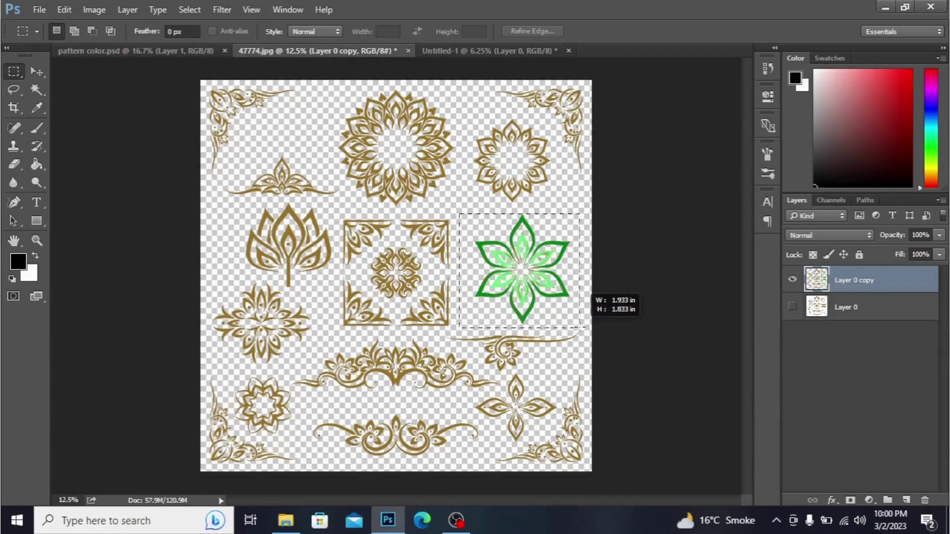
{"action": "left_click_drag", "start_coordinate": [585, 328], "coordinate": [592, 327]}
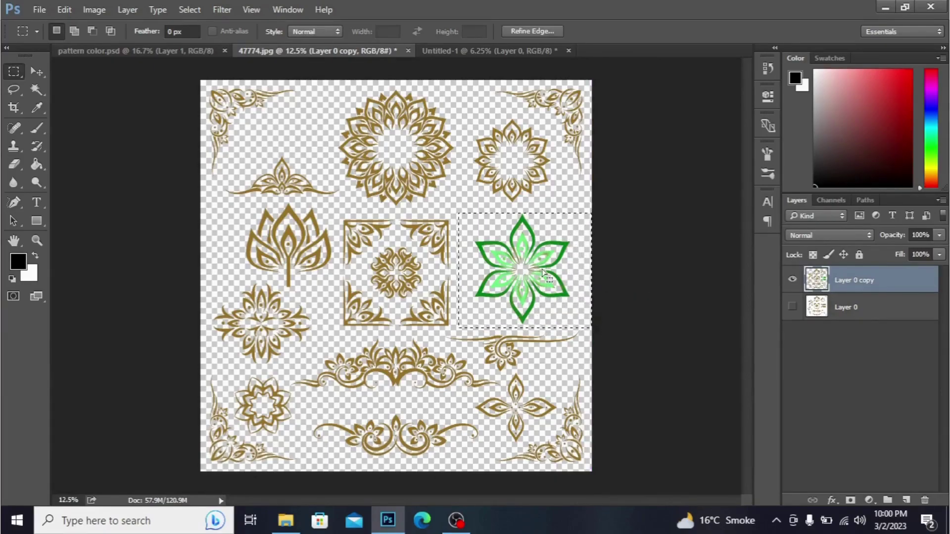
{"action": "right_click", "coordinate": [504, 250]}
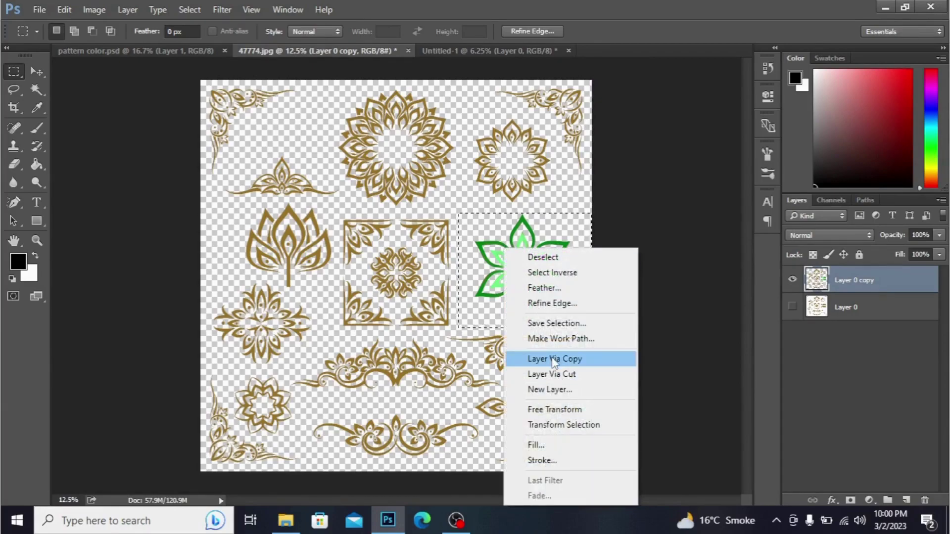
{"action": "left_click", "coordinate": [568, 359]}
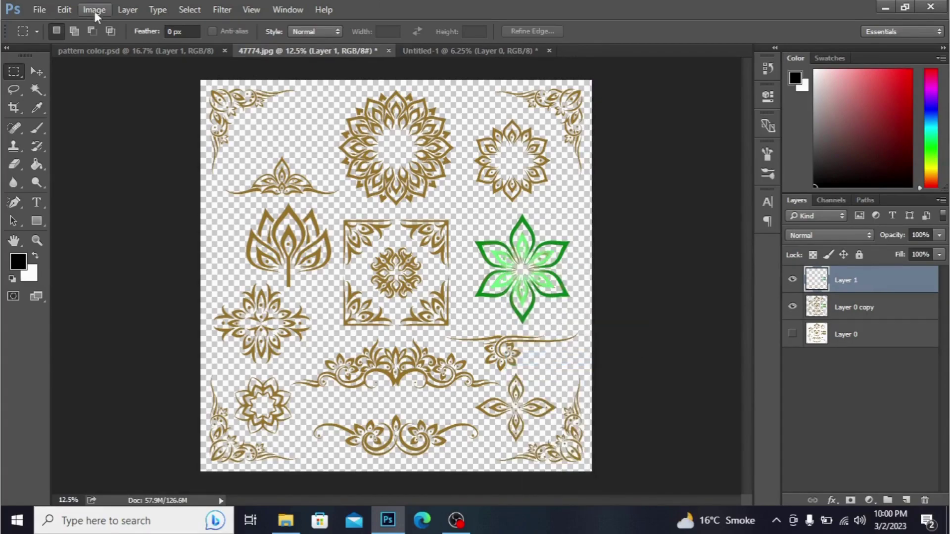
Step: Drag the green flower layer into the new white document with the Move tool
{"action": "left_click", "coordinate": [37, 74]}
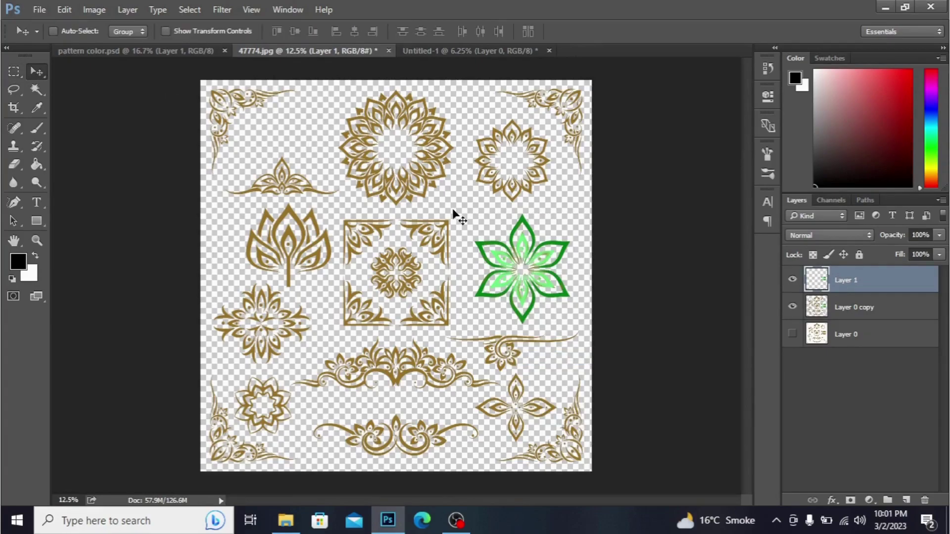
{"action": "mouse_move", "coordinate": [521, 233]}
{"action": "left_mouse_down"}
{"action": "mouse_move", "coordinate": [385, 140]}
{"action": "mouse_move", "coordinate": [385, 196]}
{"action": "left_mouse_up"}
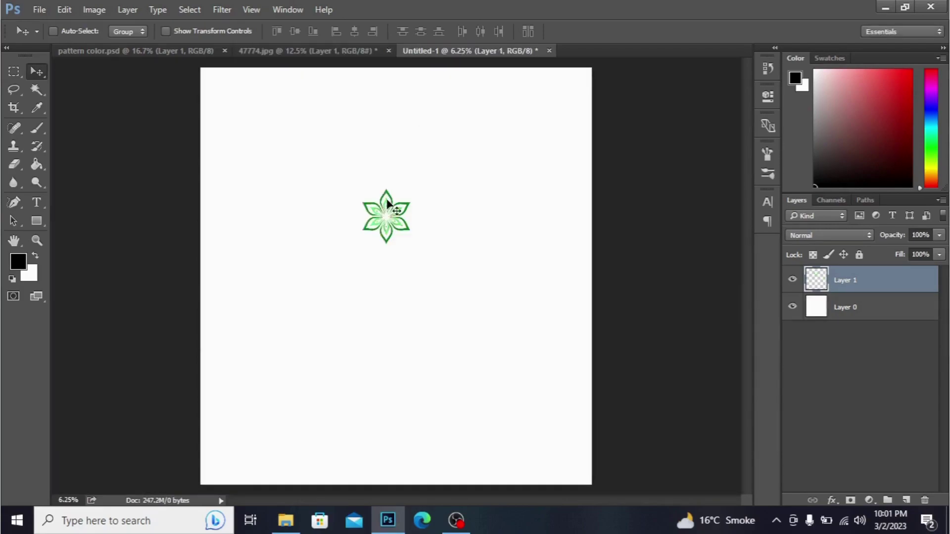
{"action": "key", "text": "ctrl+t"}
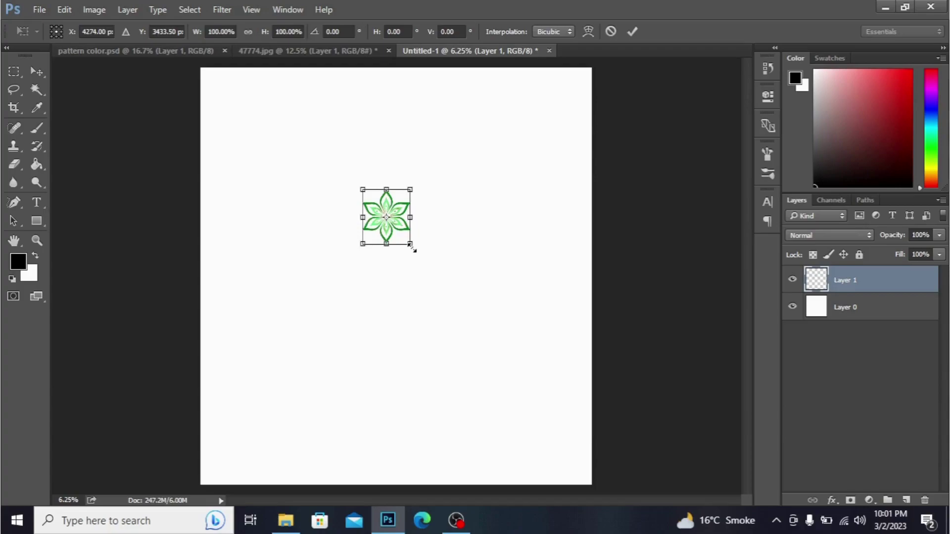
Step: Scale the flower to about 172 percent and place it toward the upper-left corner
{"action": "left_click_drag", "start_coordinate": [412, 248], "coordinate": [442, 257]}
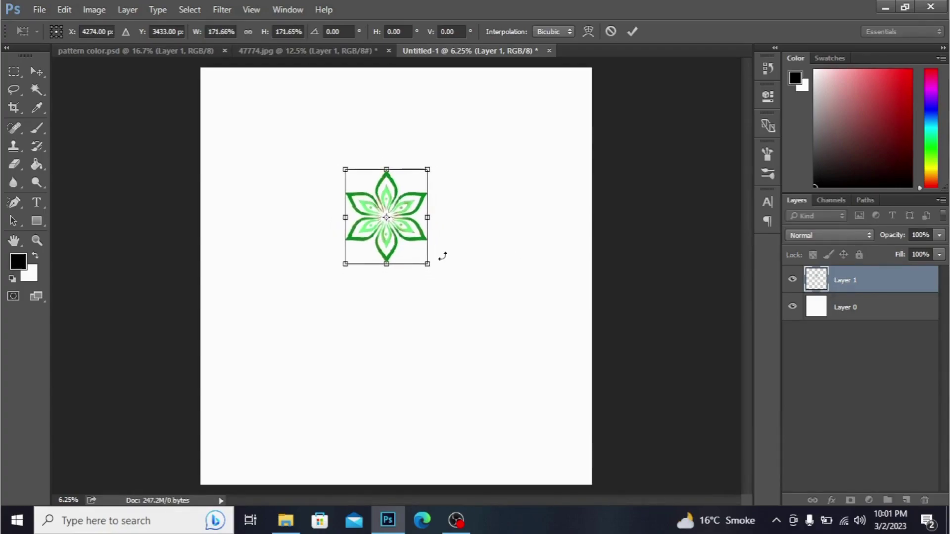
{"action": "key", "text": "Return"}
{"action": "key", "text": "v"}
{"action": "mouse_move", "coordinate": [403, 206]}
{"action": "left_mouse_down"}
{"action": "mouse_move", "coordinate": [297, 94]}
{"action": "mouse_move", "coordinate": [263, 97]}
{"action": "mouse_move", "coordinate": [428, 105]}
{"action": "left_mouse_up"}
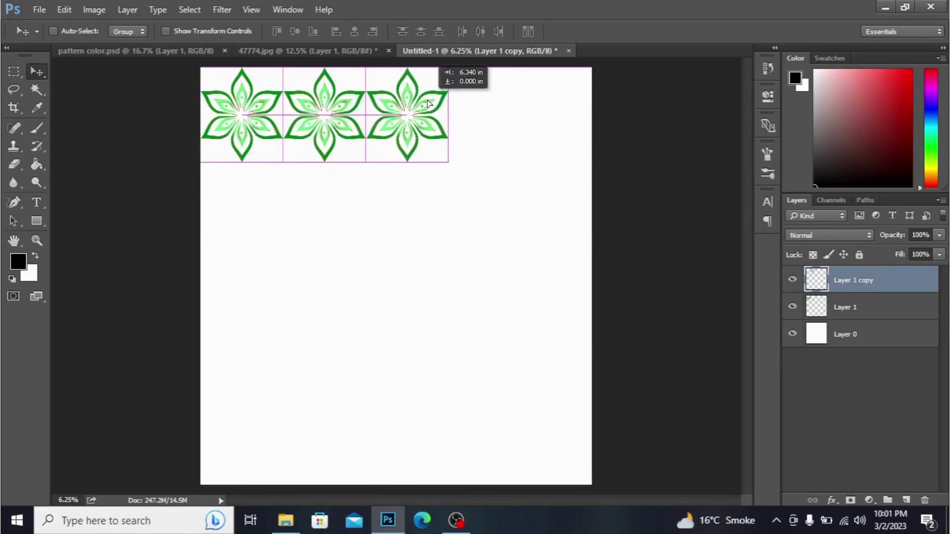
Step: Alt-drag another flower copy along the top edge to complete the row of five
{"action": "left_click_drag", "start_coordinate": [429, 104], "coordinate": [596, 103], "text": "alt"}
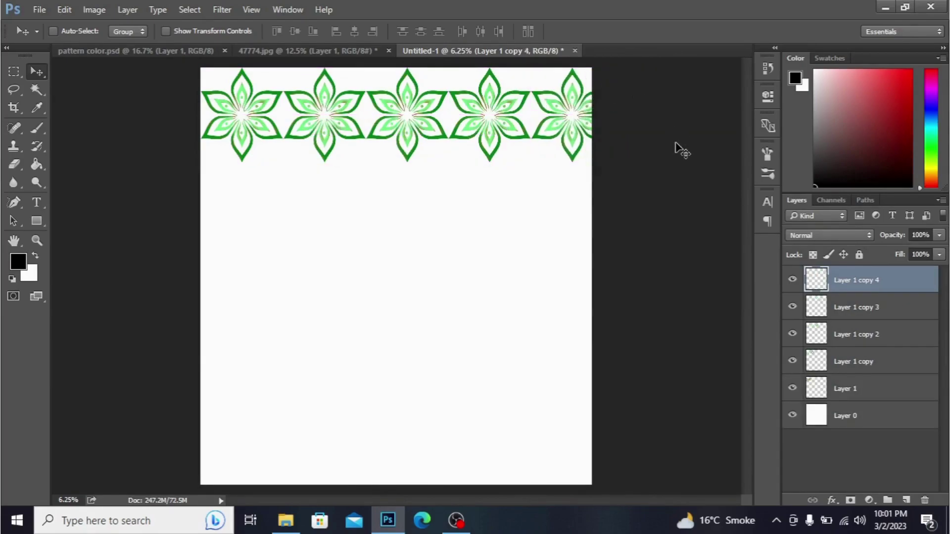
Step: Merge the top-row flower copy layers down into Layer 1, undoing the merge into white Layer 0
{"action": "left_click", "coordinate": [17, 71]}
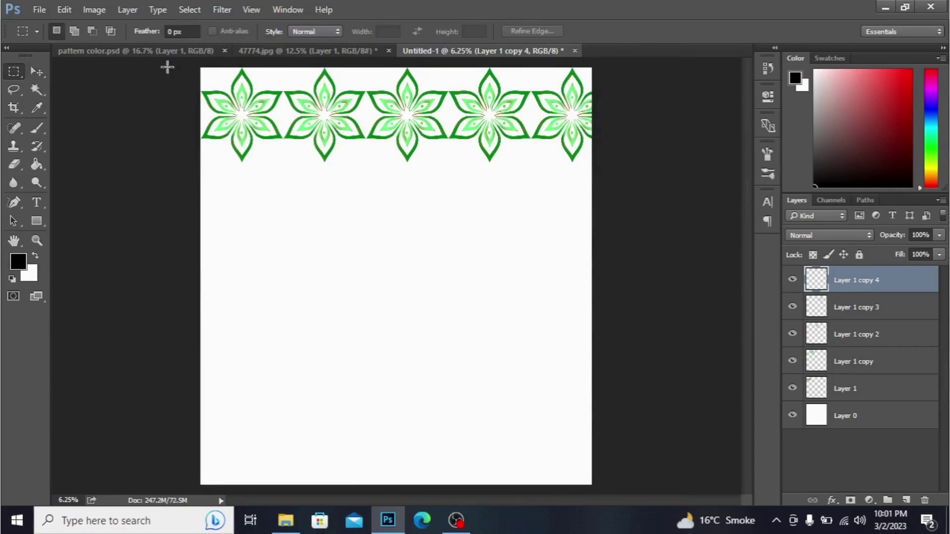
{"action": "left_click_drag", "start_coordinate": [200, 68], "coordinate": [607, 182]}
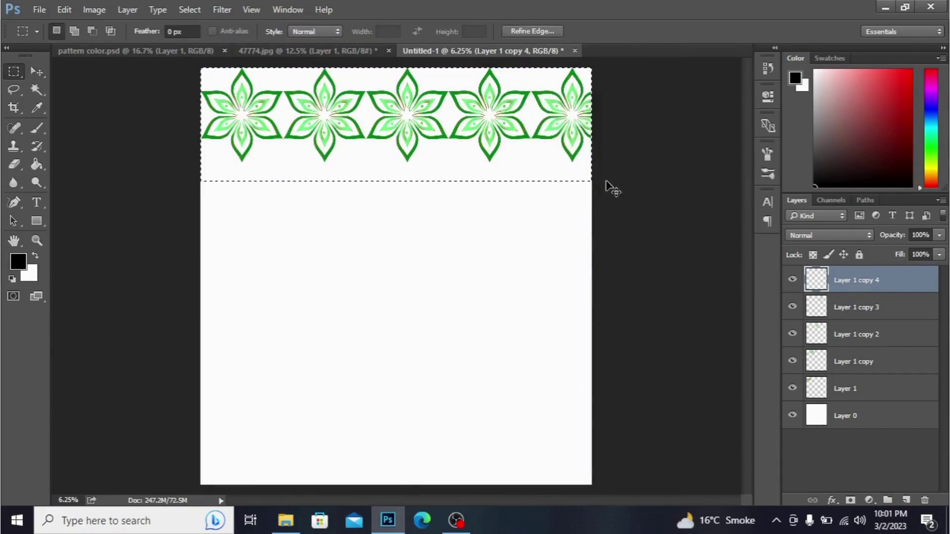
{"action": "key", "text": "ctrl+e"}
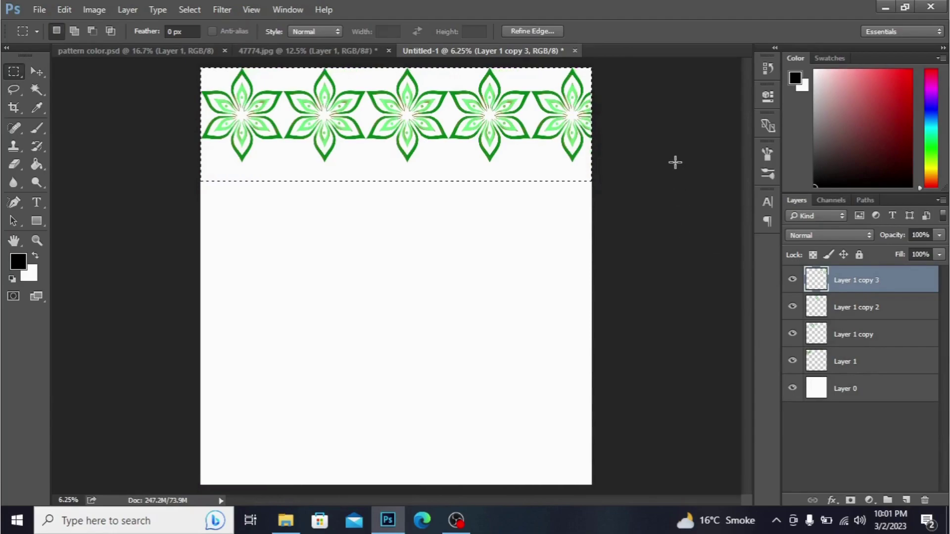
{"action": "key", "text": "ctrl+d"}
{"action": "key", "text": "Delete"}
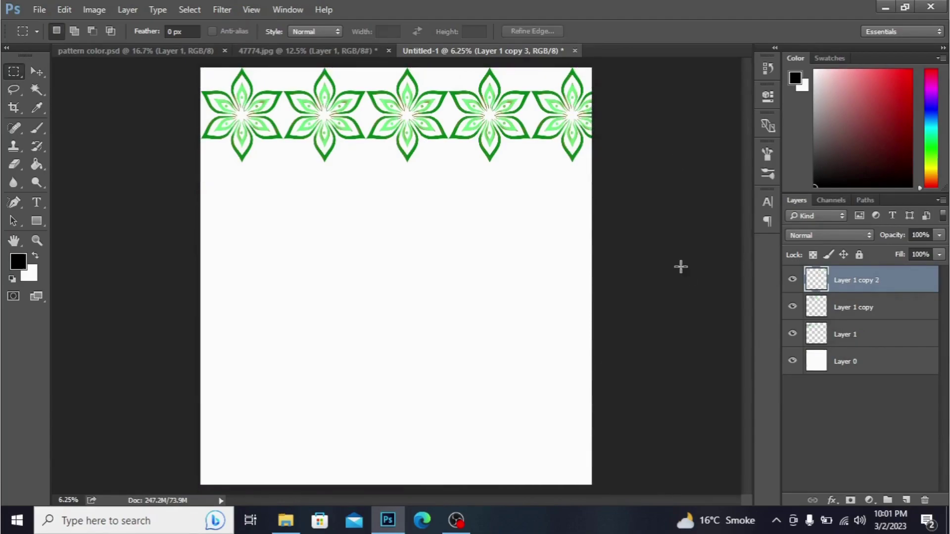
{"action": "key", "text": "Delete"}
{"action": "key", "text": "Delete"}
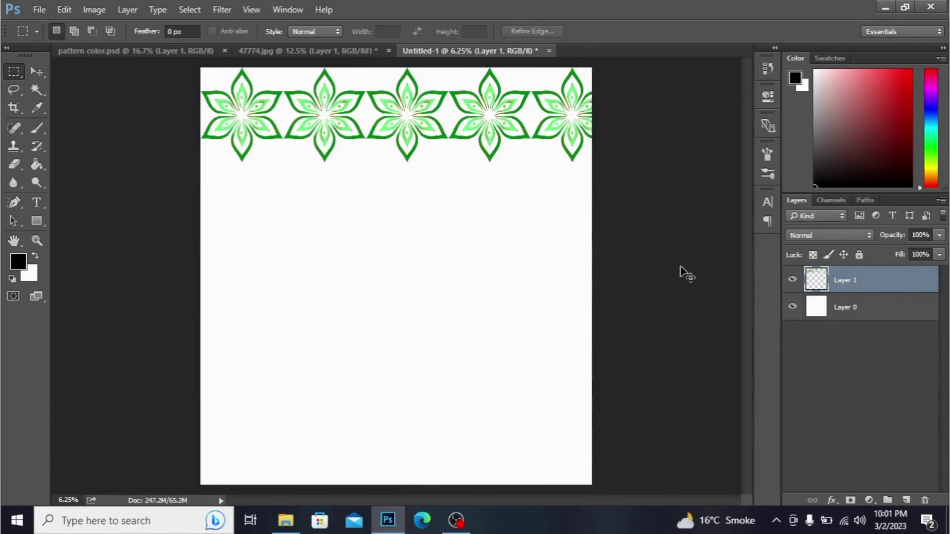
{"action": "key", "text": "ctrl+e"}
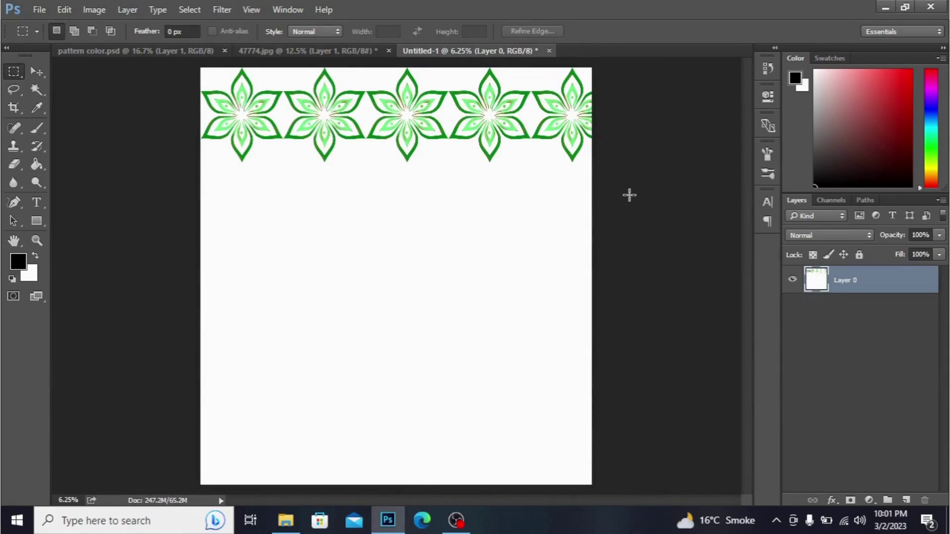
{"action": "key", "text": "ctrl+z"}
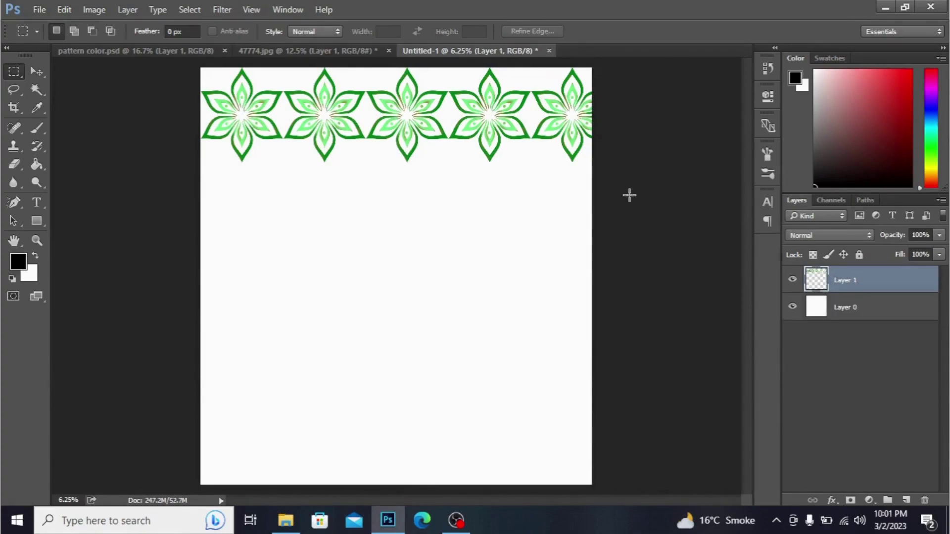
Step: Alt-drag the flower row down and shift it left to form an offset second row
{"action": "left_click", "coordinate": [35, 71]}
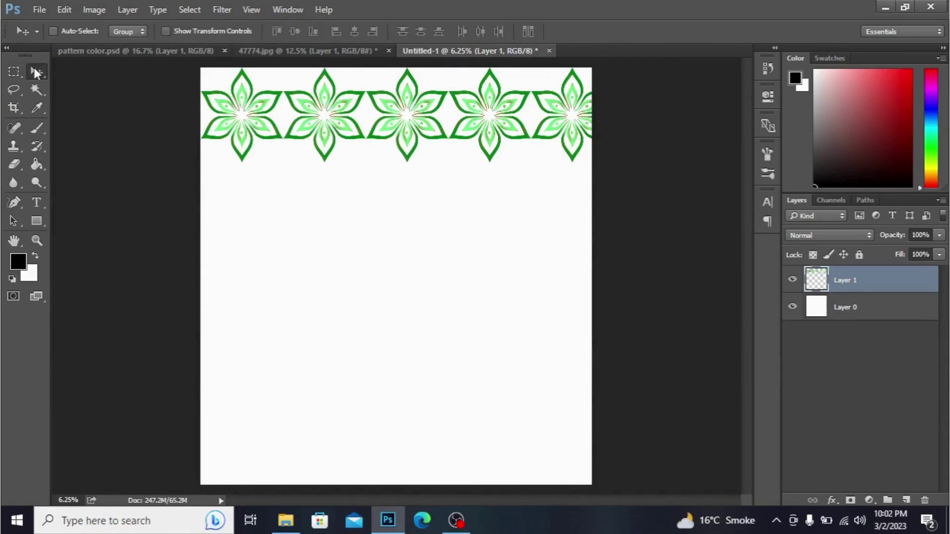
{"action": "mouse_move", "coordinate": [320, 104]}
{"action": "left_mouse_down"}
{"action": "mouse_move", "coordinate": [323, 96]}
{"action": "mouse_move", "coordinate": [303, 104]}
{"action": "mouse_move", "coordinate": [324, 108]}
{"action": "left_mouse_up"}
{"action": "mouse_move", "coordinate": [323, 106]}
{"action": "left_mouse_down"}
{"action": "mouse_move", "coordinate": [363, 178]}
{"action": "mouse_move", "coordinate": [3, 160]}
{"action": "left_mouse_up"}
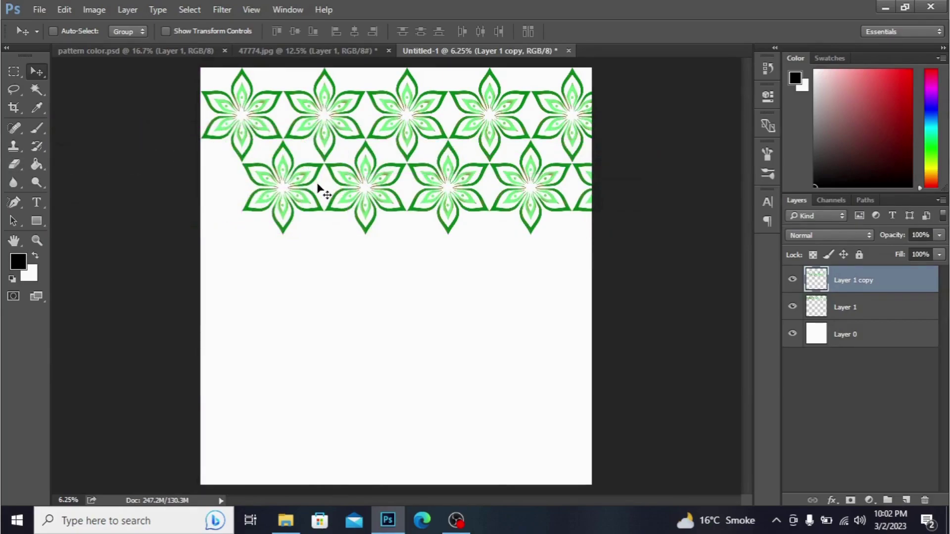
{"action": "left_click_drag", "start_coordinate": [317, 188], "coordinate": [173, 191]}
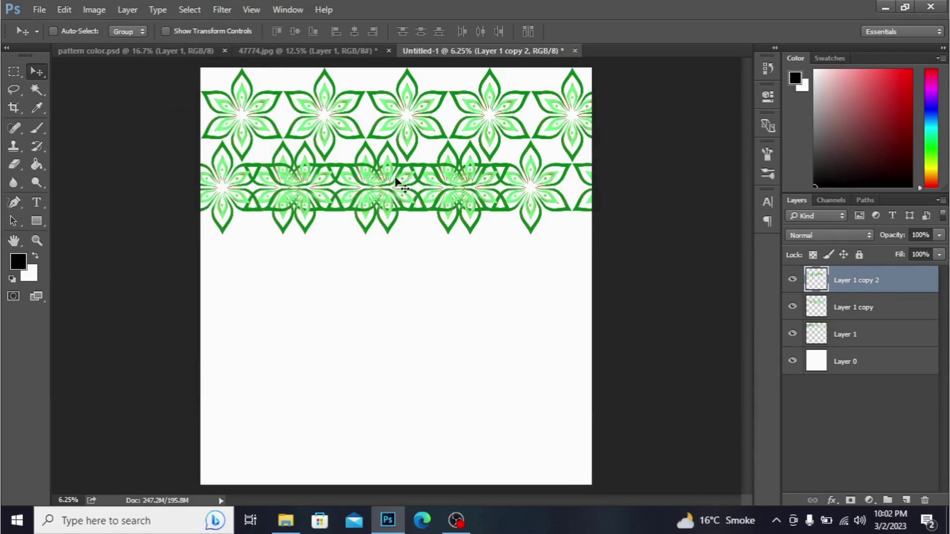
{"action": "left_click_drag", "start_coordinate": [418, 184], "coordinate": [196, 187]}
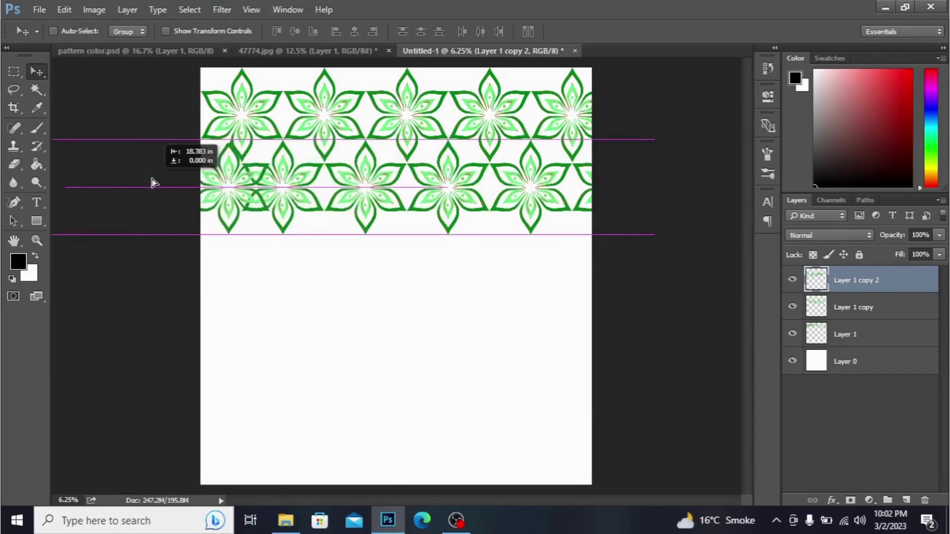
{"action": "left_click_drag", "start_coordinate": [196, 187], "coordinate": [131, 177]}
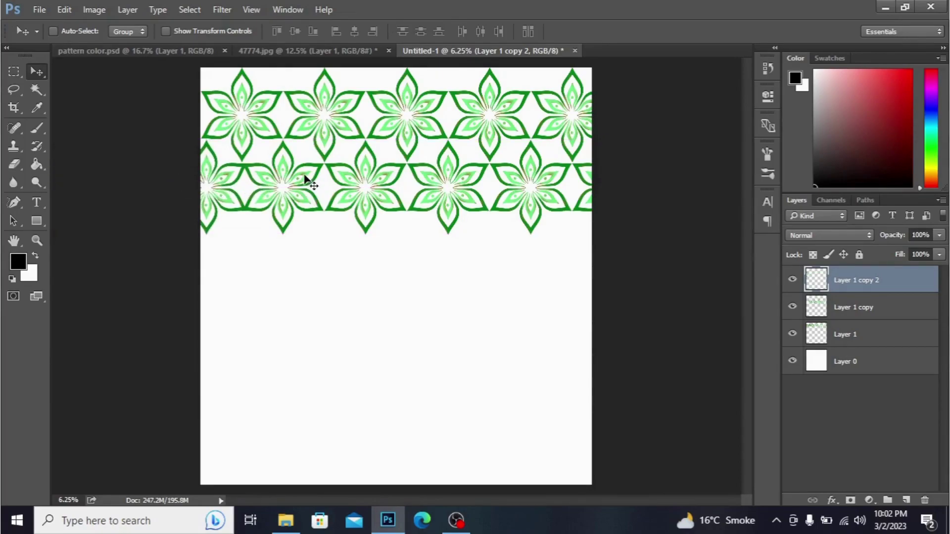
Step: Duplicate a row down into a third interlocking row, undoing the extra fourth row
{"action": "mouse_move", "coordinate": [303, 174]}
{"action": "left_mouse_down"}
{"action": "mouse_move", "coordinate": [711, 274]}
{"action": "mouse_move", "coordinate": [676, 251]}
{"action": "left_mouse_up"}
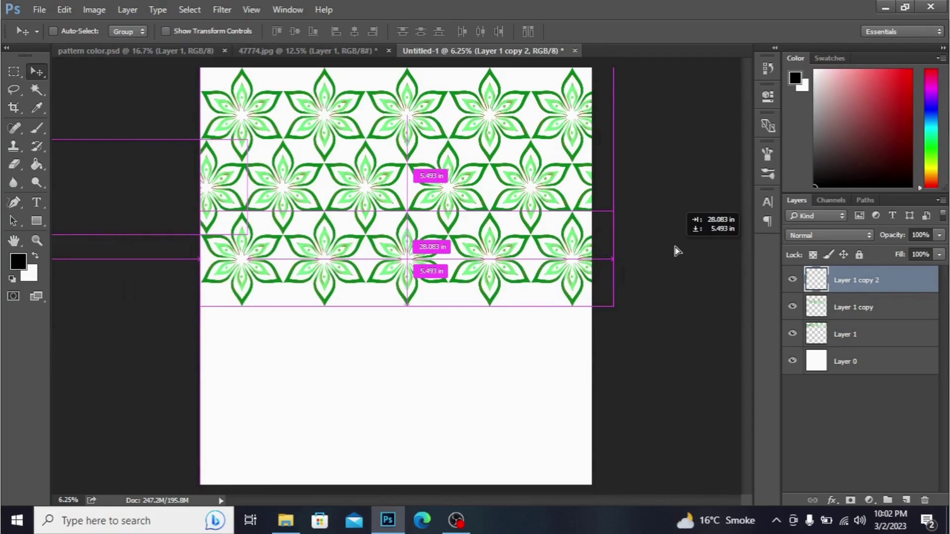
{"action": "left_click_drag", "start_coordinate": [676, 249], "coordinate": [674, 253]}
{"action": "key", "text": "ctrl+j"}
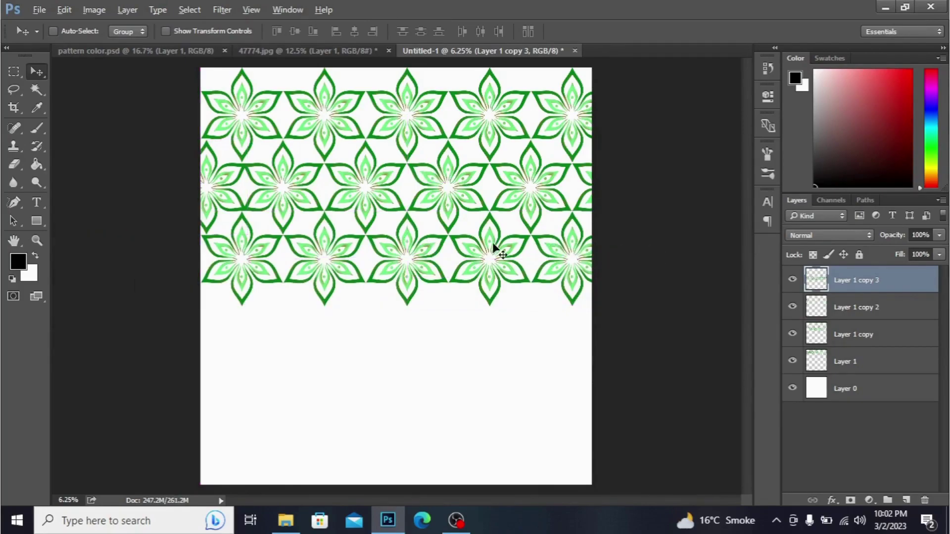
{"action": "left_click_drag", "start_coordinate": [495, 248], "coordinate": [474, 342]}
{"action": "key", "text": "ctrl+j"}
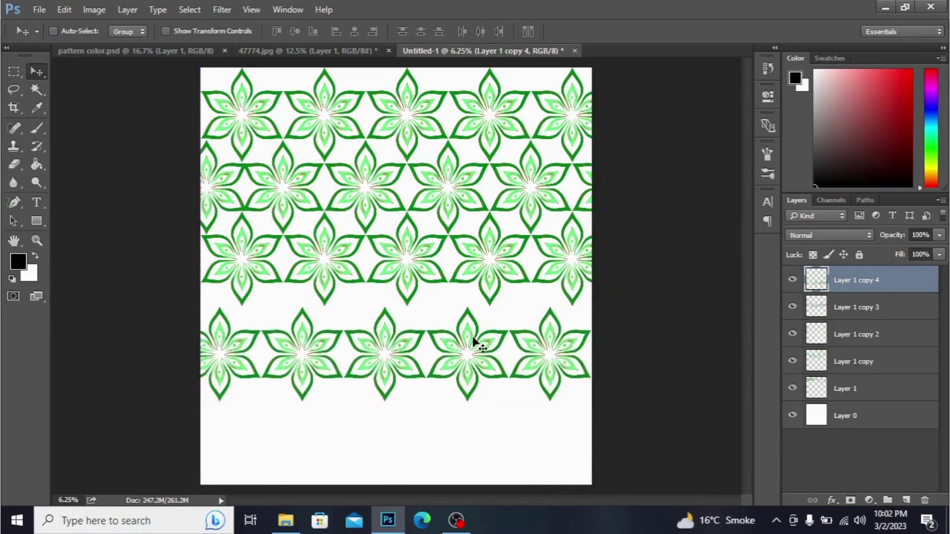
{"action": "key", "text": "ctrl+alt+z"}
{"action": "key", "text": "ctrl+alt+z"}
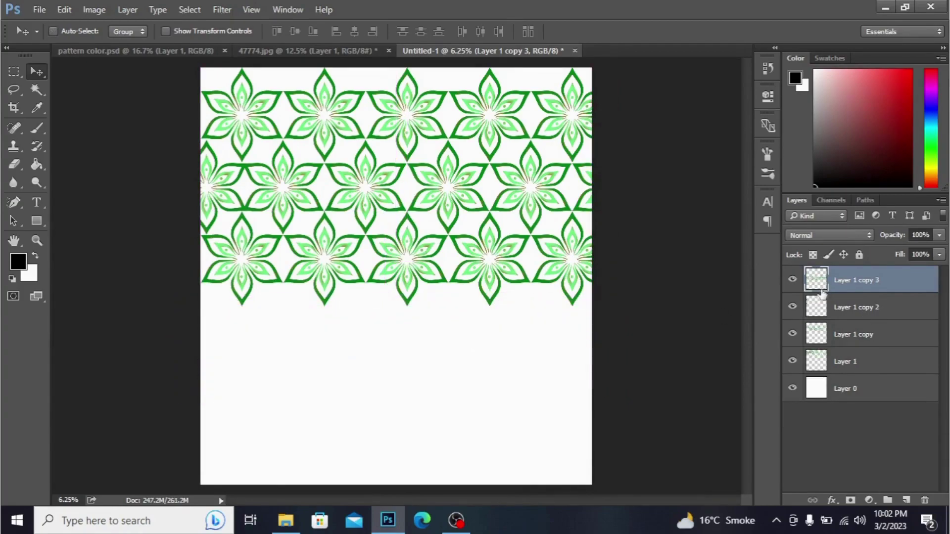
Step: Merge the three flower row layers down into a single Layer 1 with Ctrl+E
{"action": "key", "text": "ctrl+alt+z"}
{"action": "key", "text": "ctrl+alt+z"}
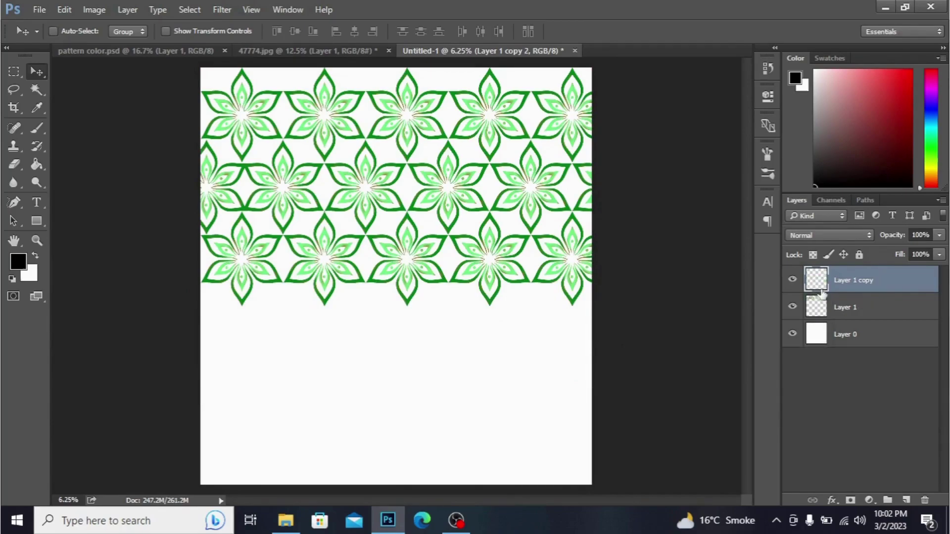
{"action": "key", "text": "ctrl"}
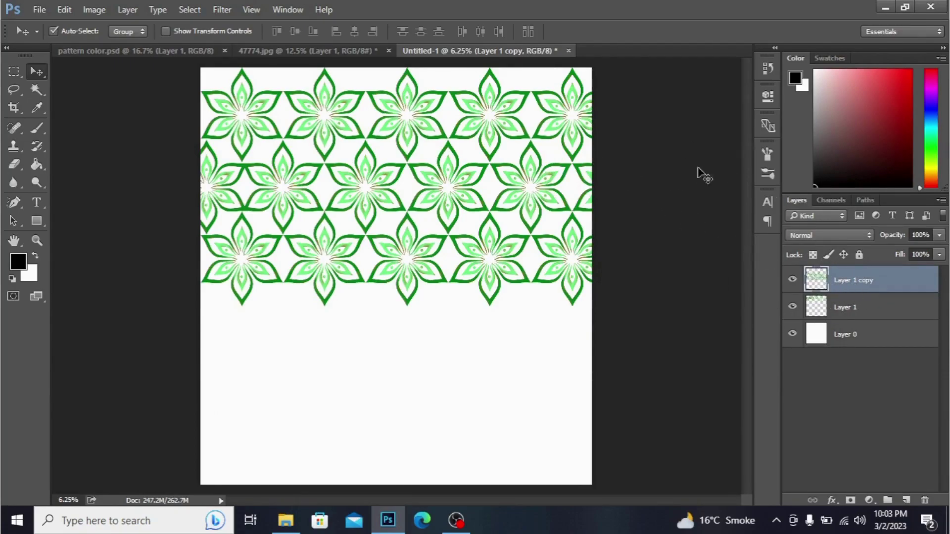
{"action": "key", "text": "ctrl+e"}
{"action": "key", "text": "ctrl"}
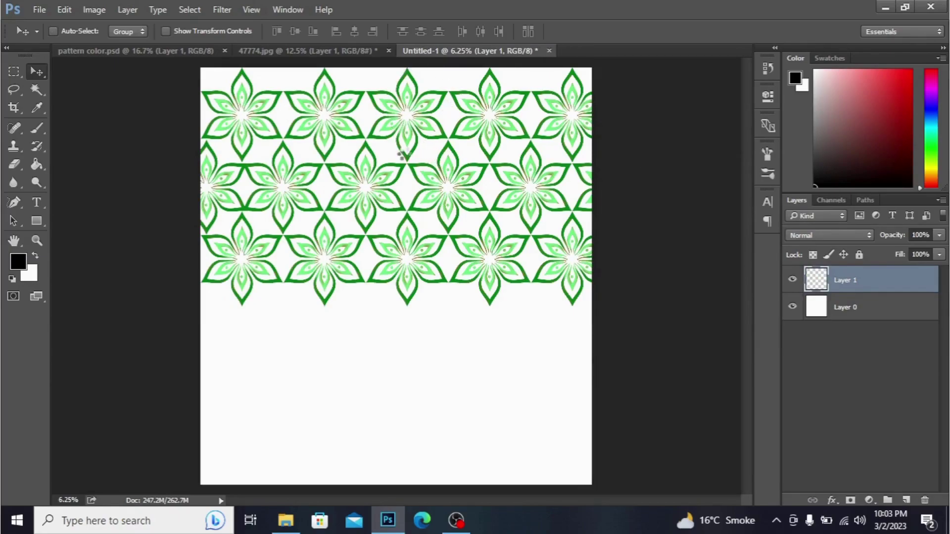
Step: Alt-drag the merged three-row block downward and offset it beneath the original rows
{"action": "left_click_drag", "start_coordinate": [402, 154], "coordinate": [398, 138]}
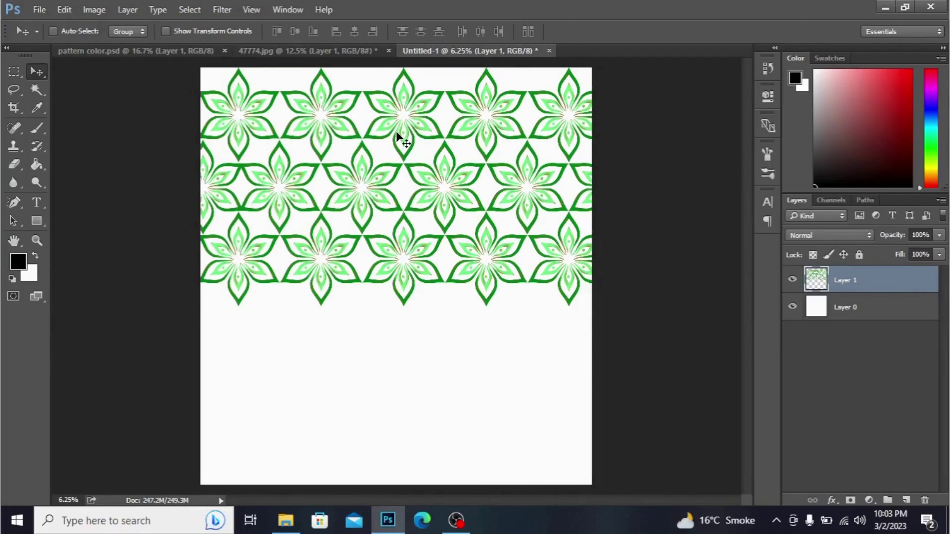
{"action": "left_click_drag", "start_coordinate": [396, 131], "coordinate": [405, 354]}
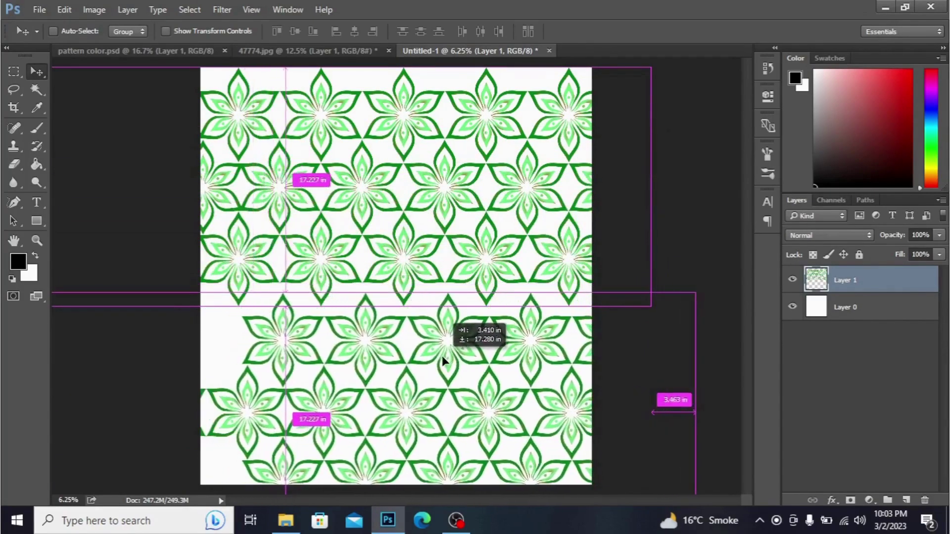
{"action": "mouse_move", "coordinate": [405, 354]}
{"action": "left_mouse_down"}
{"action": "mouse_move", "coordinate": [436, 358]}
{"action": "mouse_move", "coordinate": [363, 355]}
{"action": "left_mouse_up"}
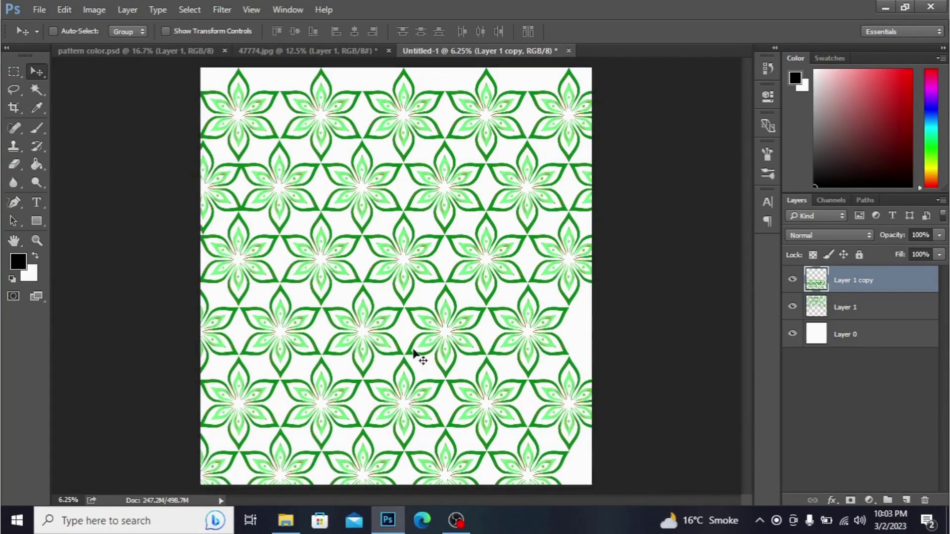
{"action": "left_click_drag", "start_coordinate": [414, 354], "coordinate": [482, 356]}
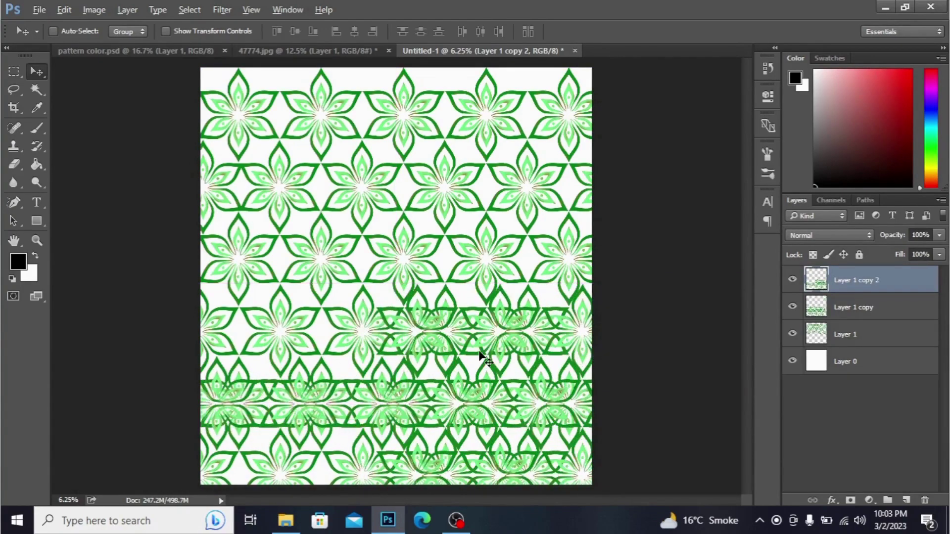
Step: Place another pattern copy at the bottom, aligned with the rows, to fill the page
{"action": "left_click_drag", "start_coordinate": [411, 334], "coordinate": [598, 363]}
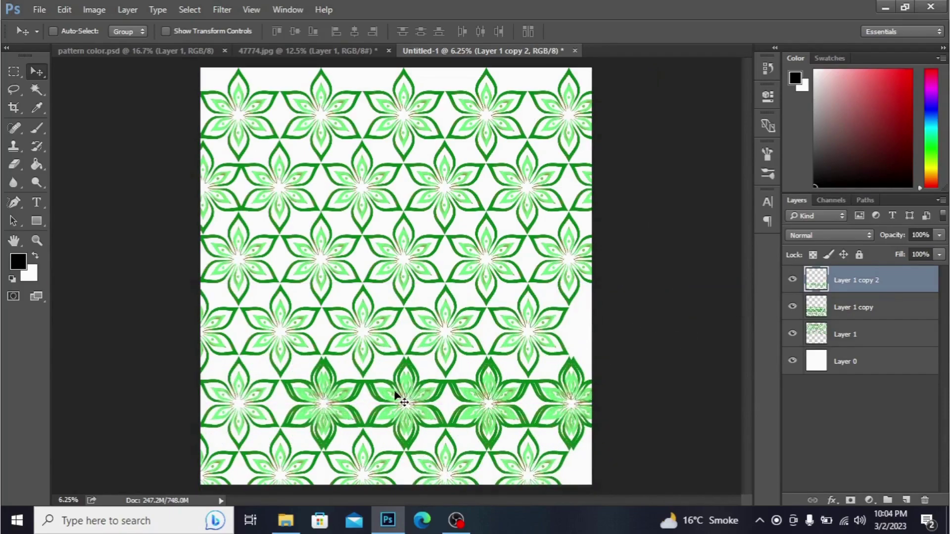
{"action": "left_click_drag", "start_coordinate": [400, 401], "coordinate": [677, 319]}
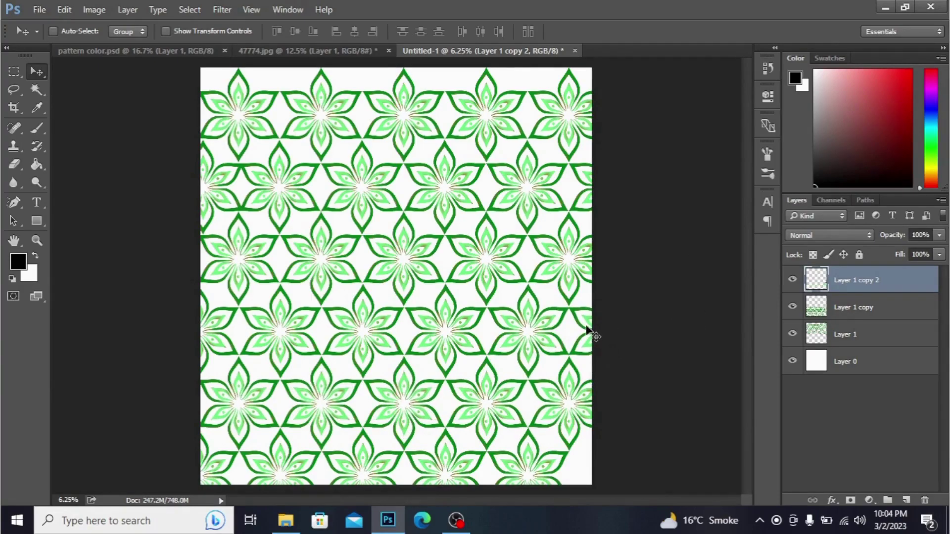
{"action": "left_click_drag", "start_coordinate": [586, 330], "coordinate": [587, 470]}
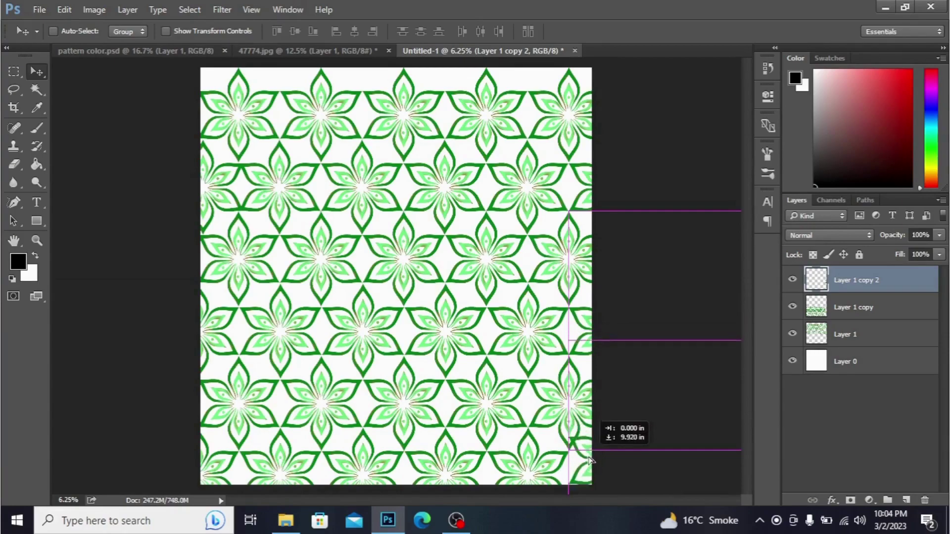